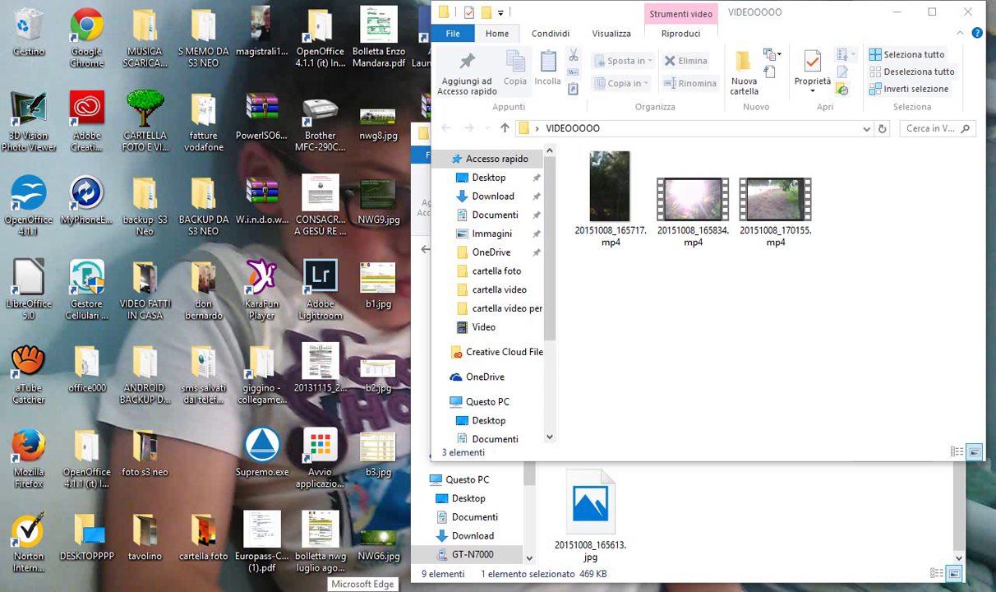
Switch from the VIDEOOOOO Explorer folder to the open Premiere project Copia di PROVA.
left_click(362, 588)
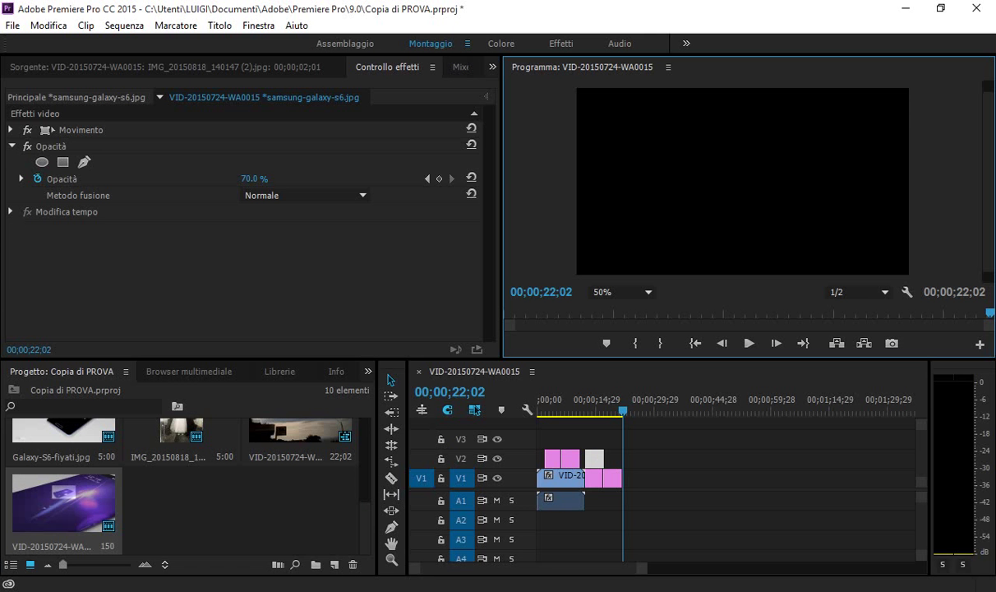
Discard changes to Copia di PROVA and create the new project VIDEO COMPOSIZIONE.prproj.
left_click(11, 28)
mouse_move(37, 45)
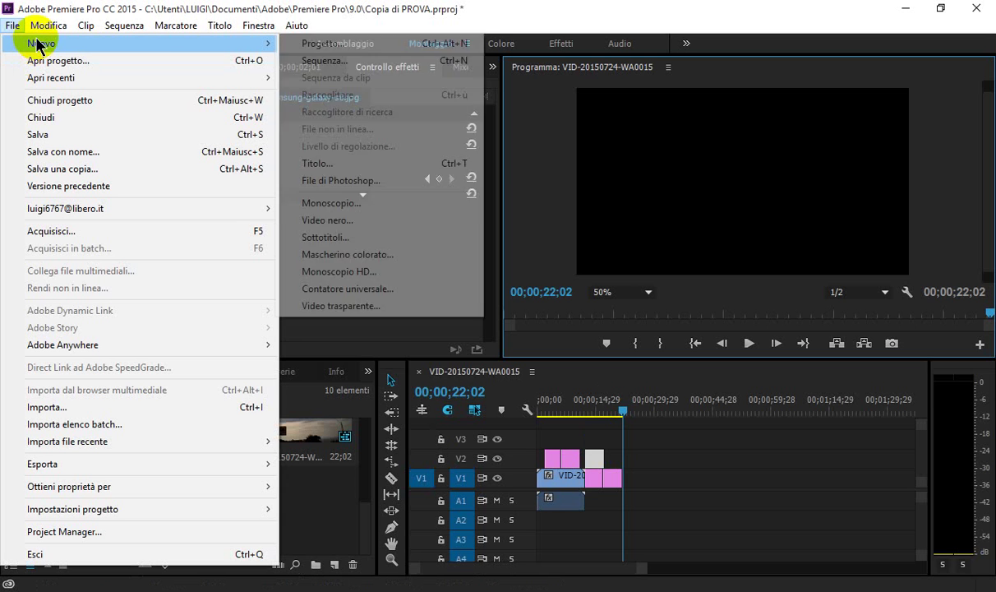
left_click(321, 42)
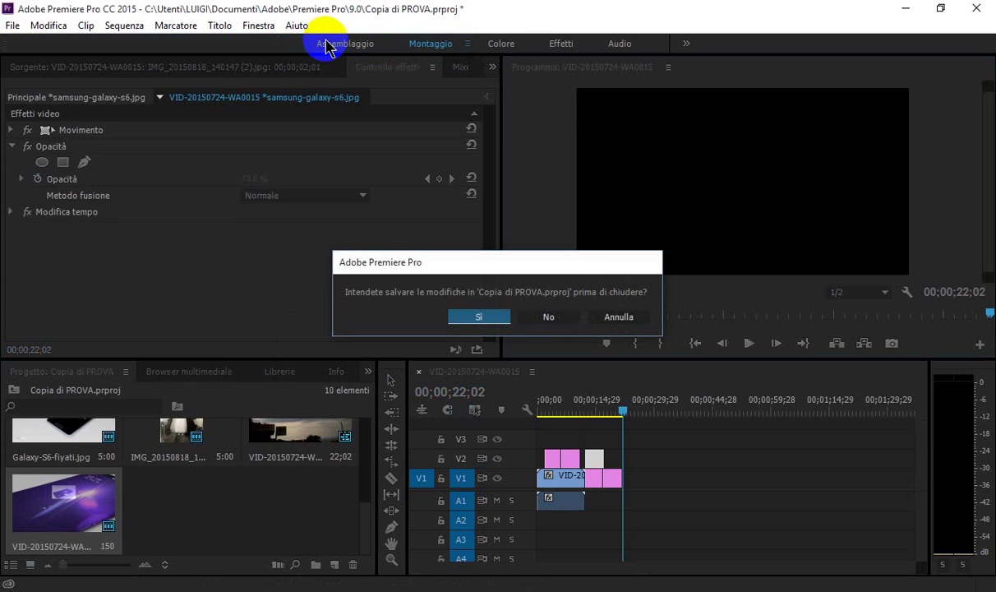
left_click(545, 317)
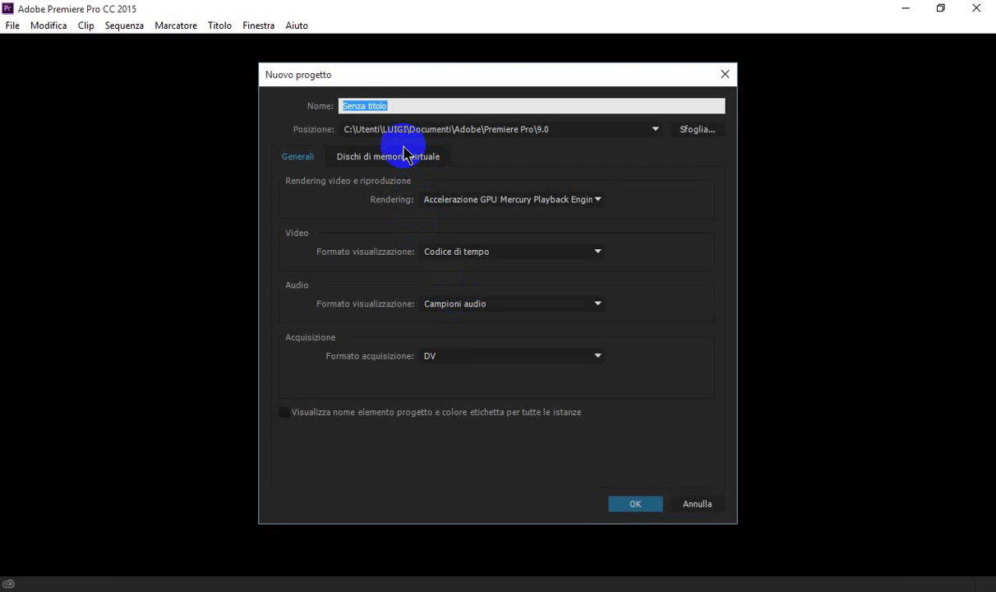
type("TU")
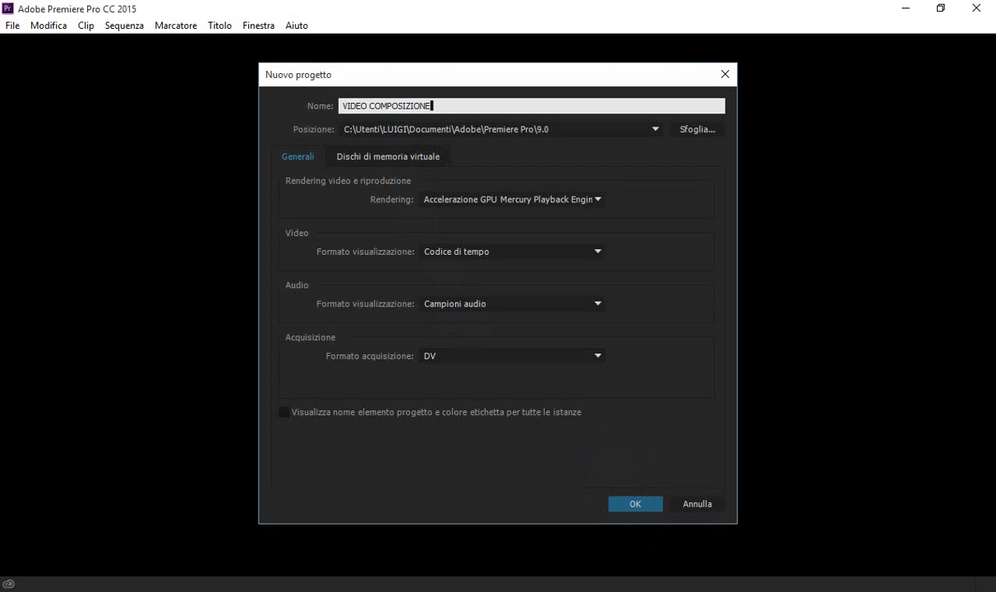
left_click(638, 504)
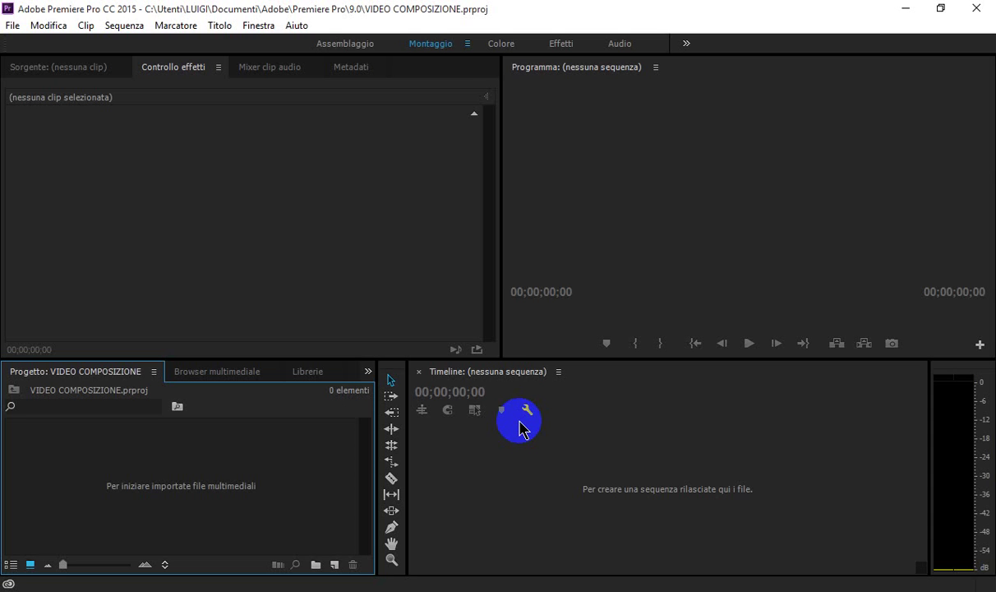
Open the Import dialog from the Project panel and browse to the Desktop.
left_click(107, 152)
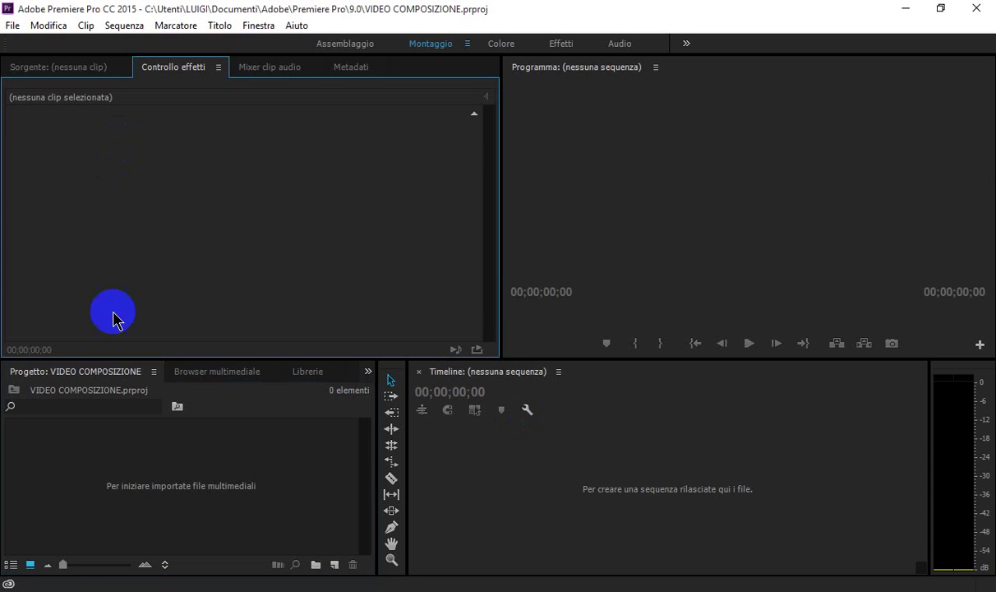
left_click(154, 458)
double_click(154, 458)
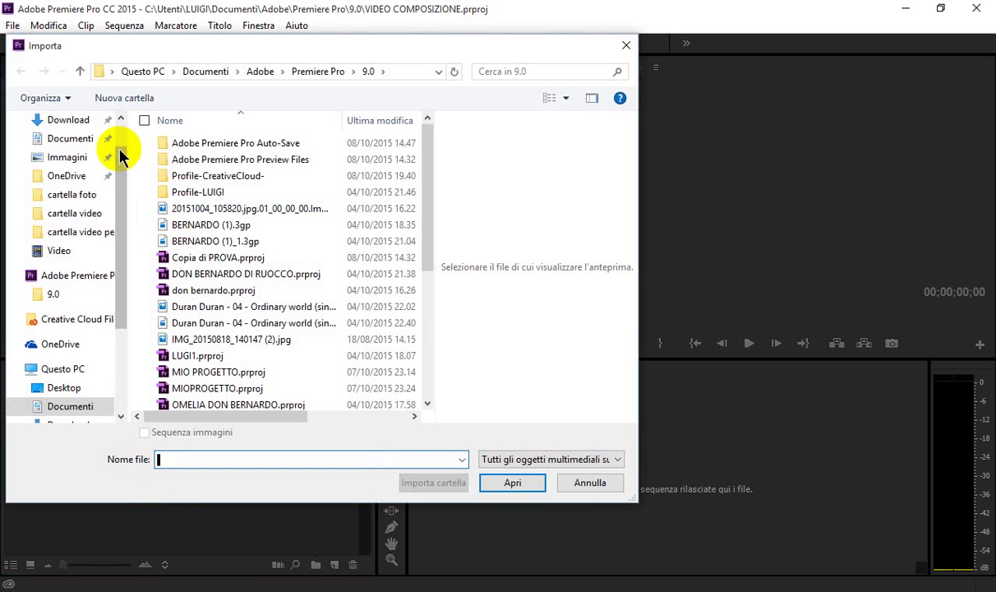
left_click(64, 391)
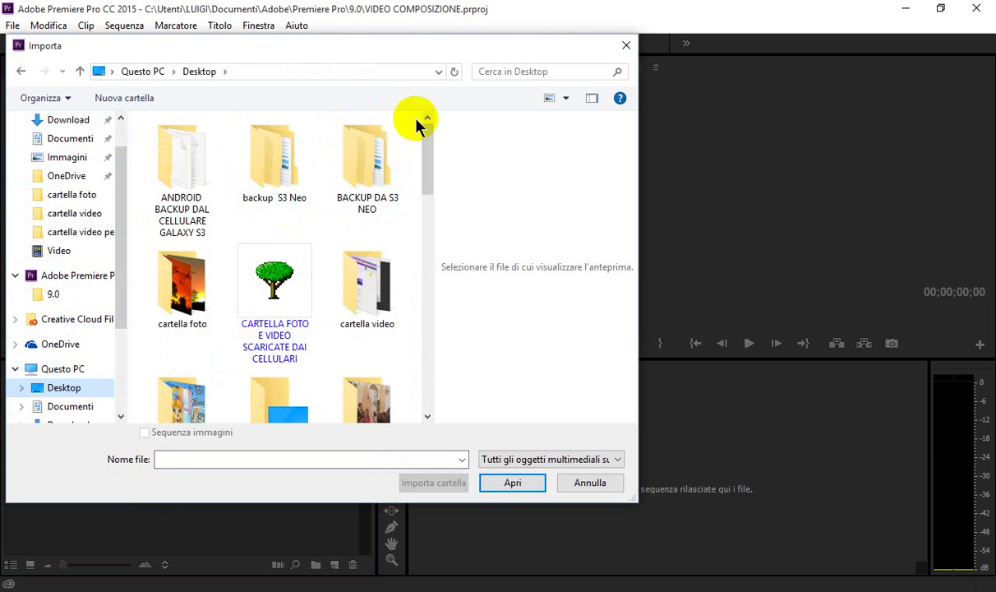
Open the VIDEOOOOO folder and import all three mp4 garden clips.
mouse_move(428, 151)
left_mouse_down()
mouse_move(419, 349)
mouse_move(390, 212)
left_mouse_up()
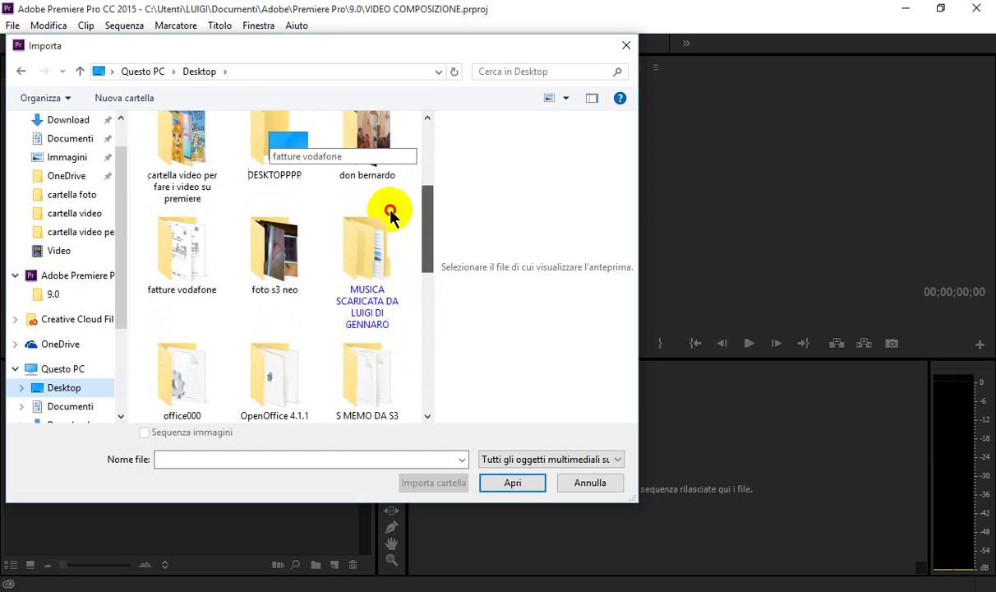
left_click(367, 255)
scroll(358, 271, "down", 3)
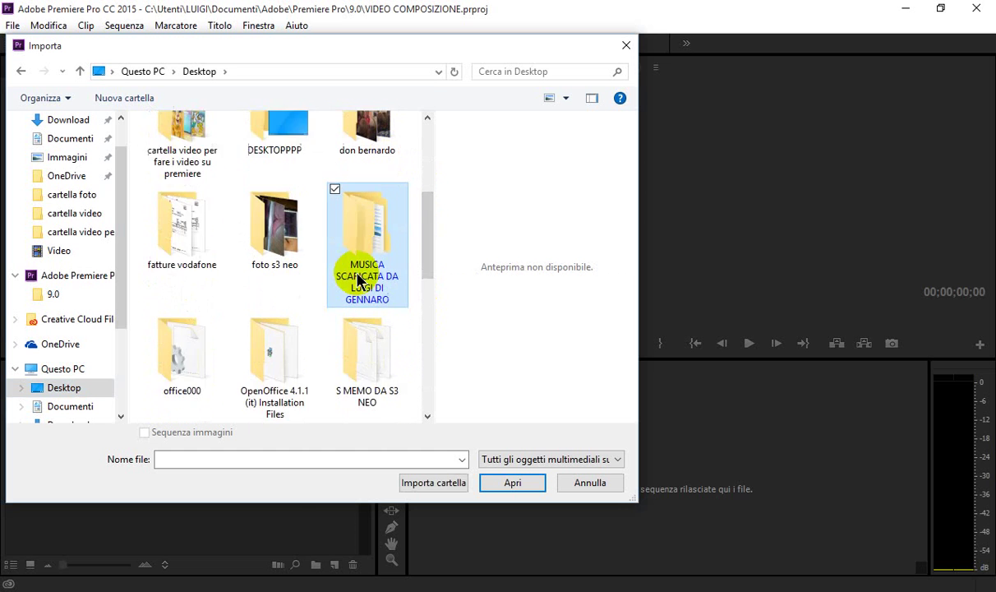
scroll(353, 281, "down", 3)
scroll(370, 284, "down", 3)
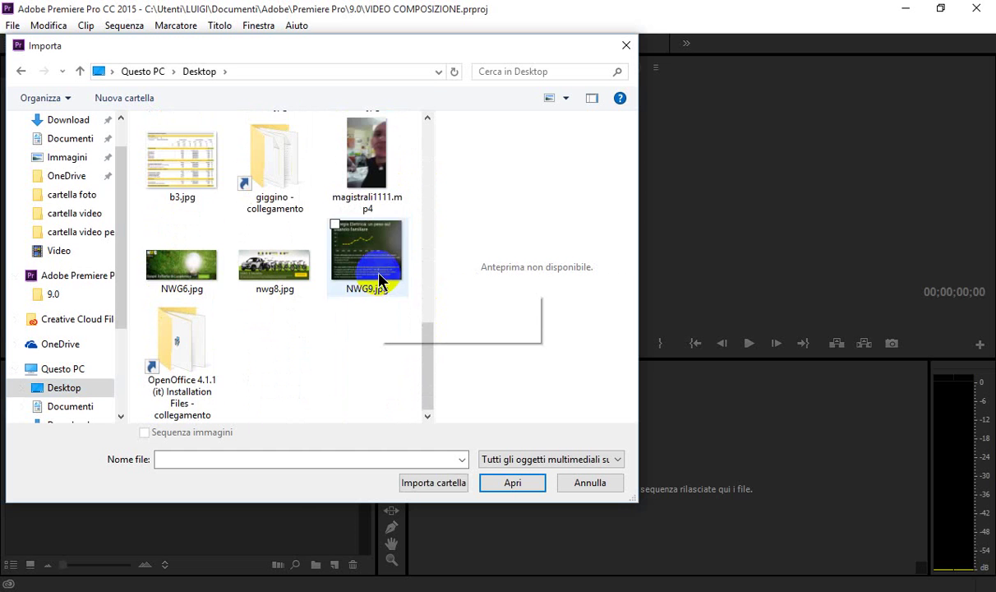
scroll(229, 329, "up", 5)
scroll(230, 334, "up", 5)
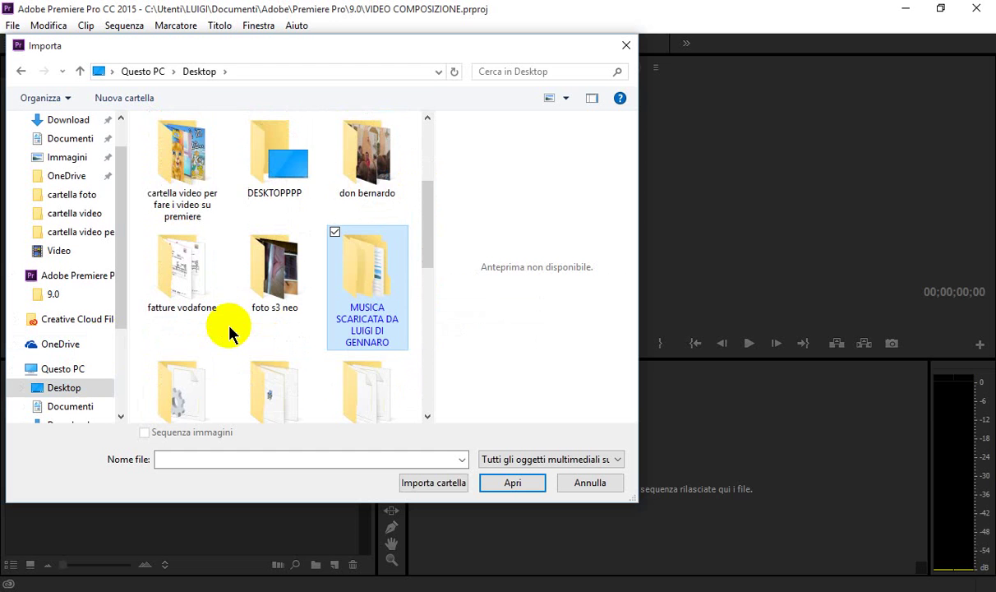
scroll(231, 335, "down", 4)
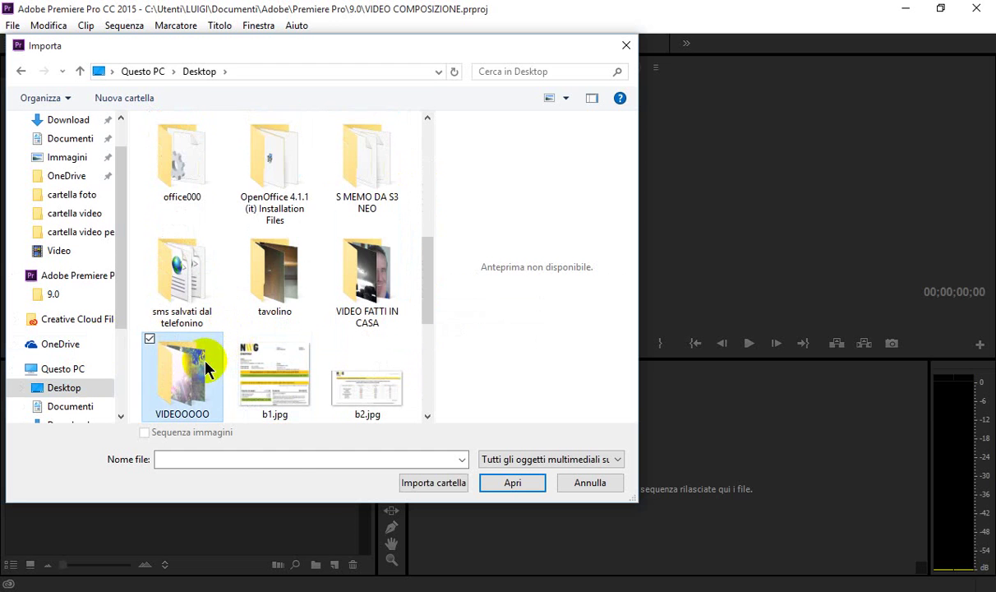
double_click(205, 362)
left_click_drag(399, 270, 165, 90)
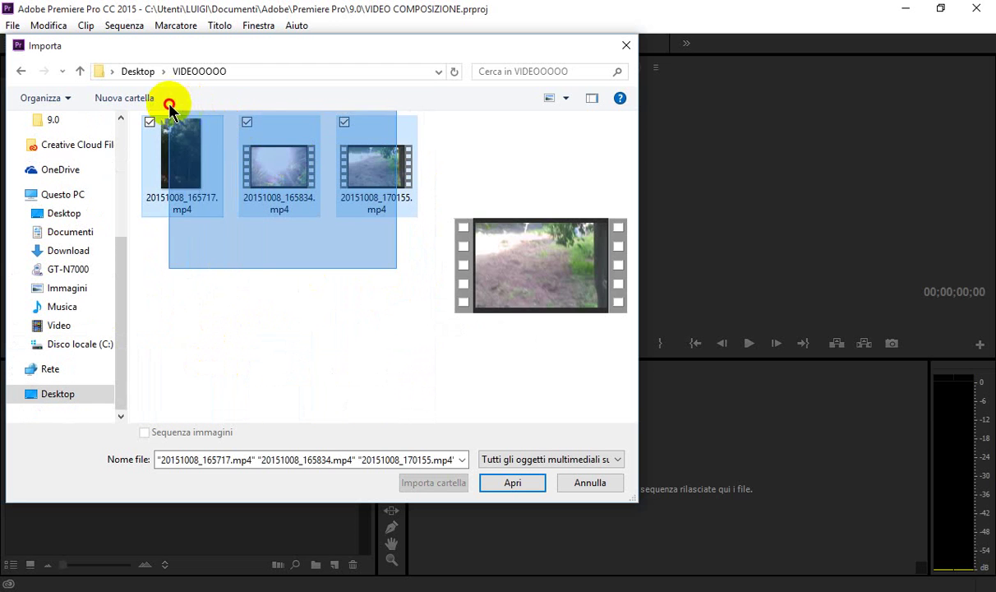
left_click(512, 483)
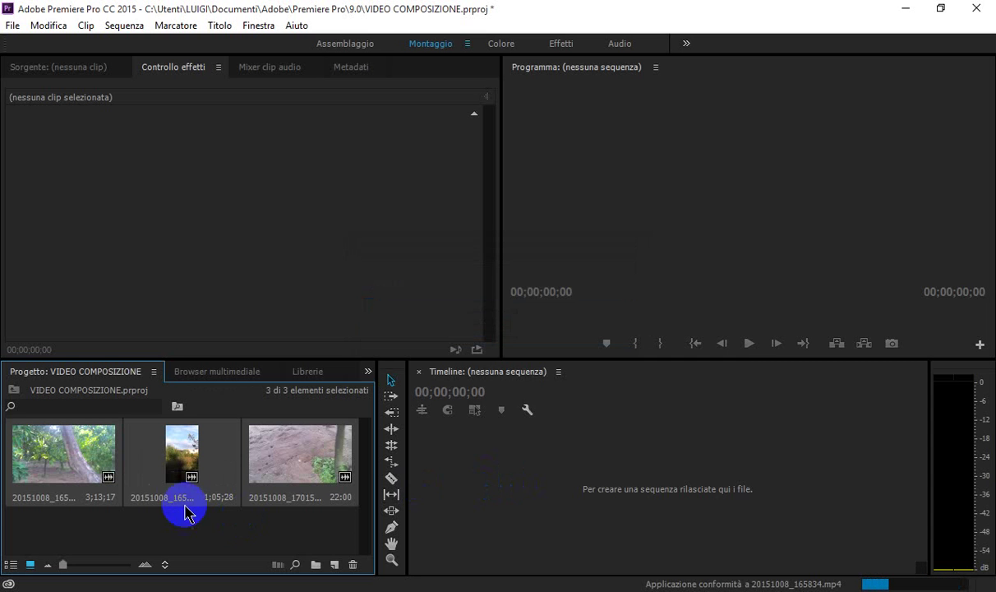
Drag the three garden clips onto the empty timeline to build sequence 20151008_165834, then play it.
left_click(290, 460)
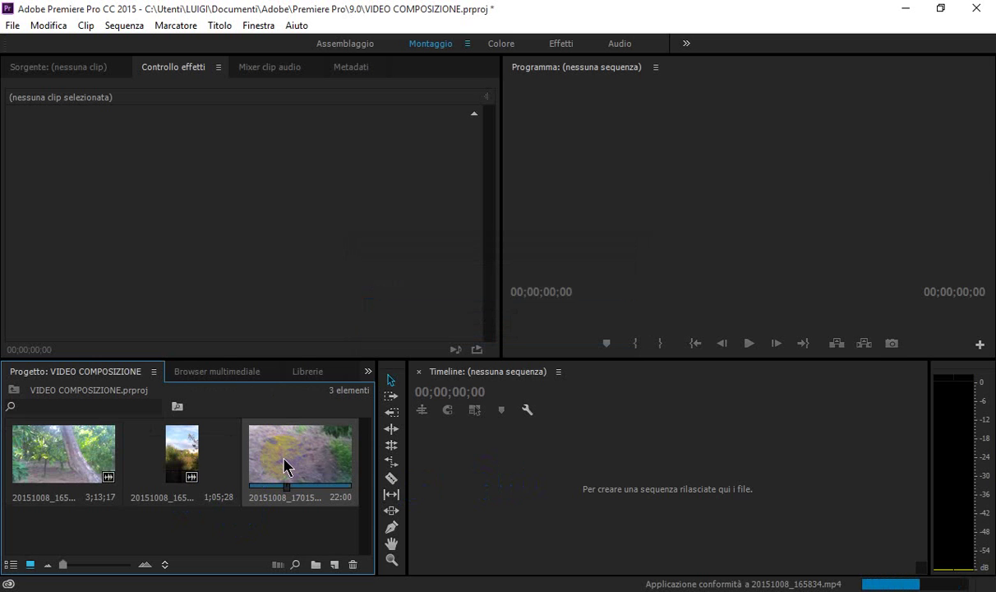
left_click(175, 463, "ctrl")
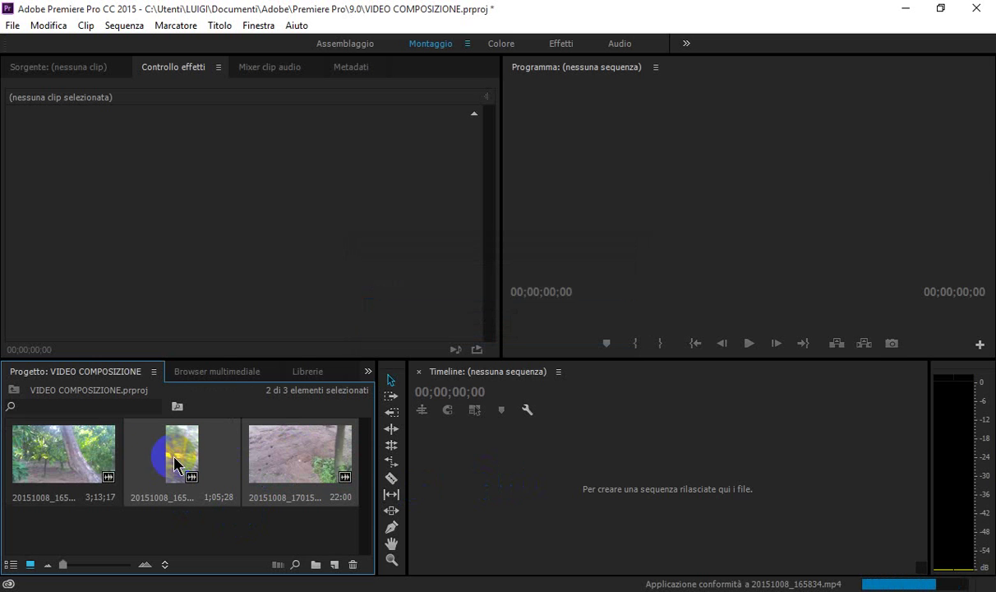
left_click(73, 450, "ctrl")
mouse_move(73, 451)
left_mouse_down()
mouse_move(517, 486)
mouse_move(439, 486)
left_mouse_up()
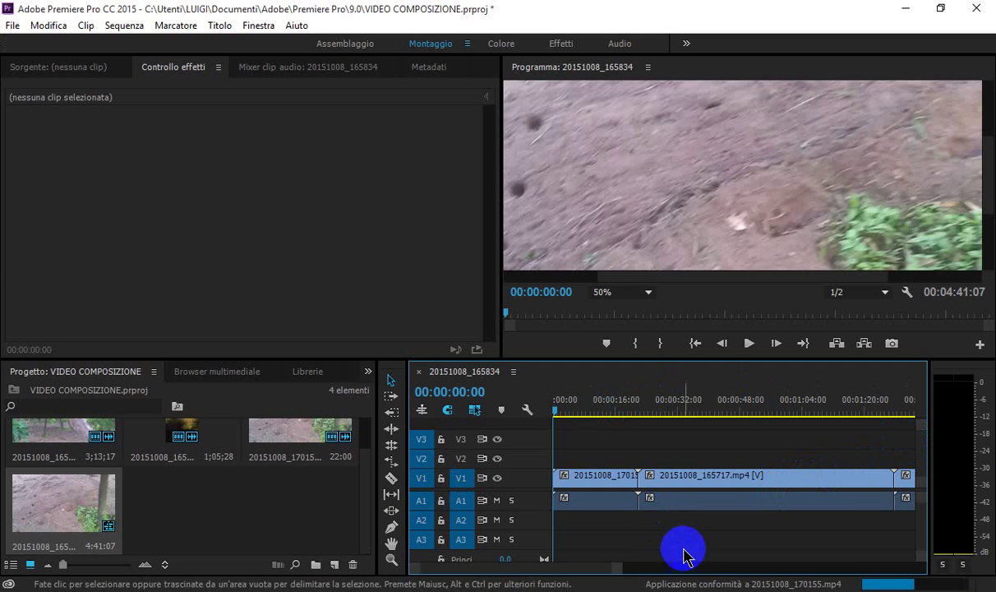
left_click(633, 494)
left_click(746, 344)
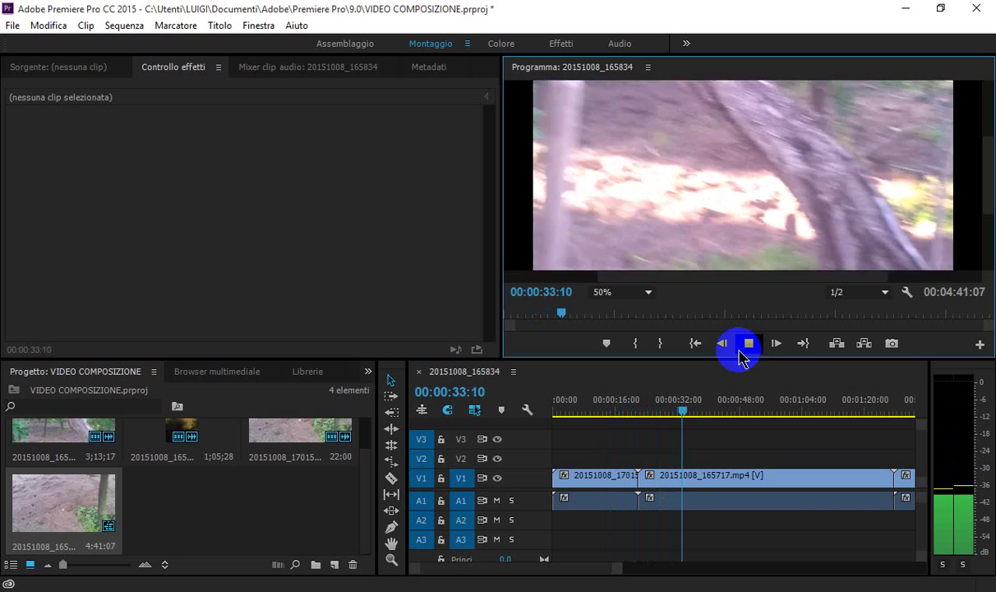
Stop playback and create a default horizontal crawl title named Titolo 01.
left_click(749, 343)
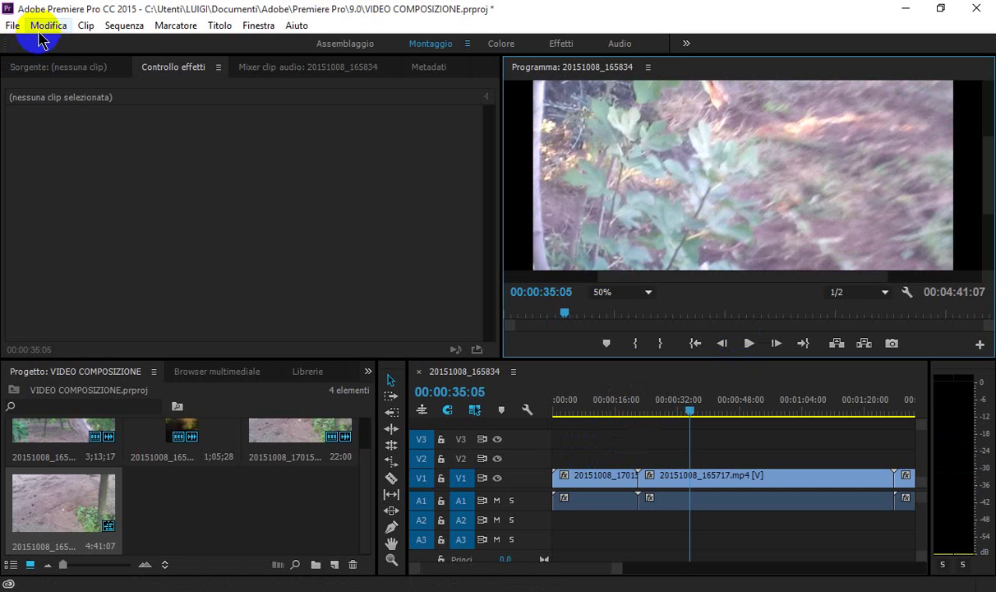
left_click(10, 27)
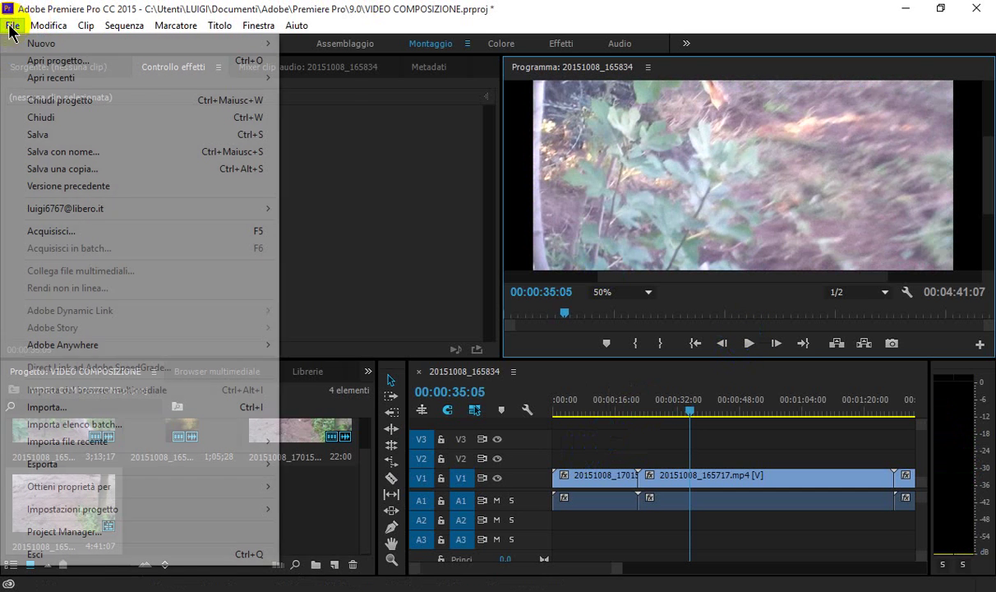
mouse_move(34, 31)
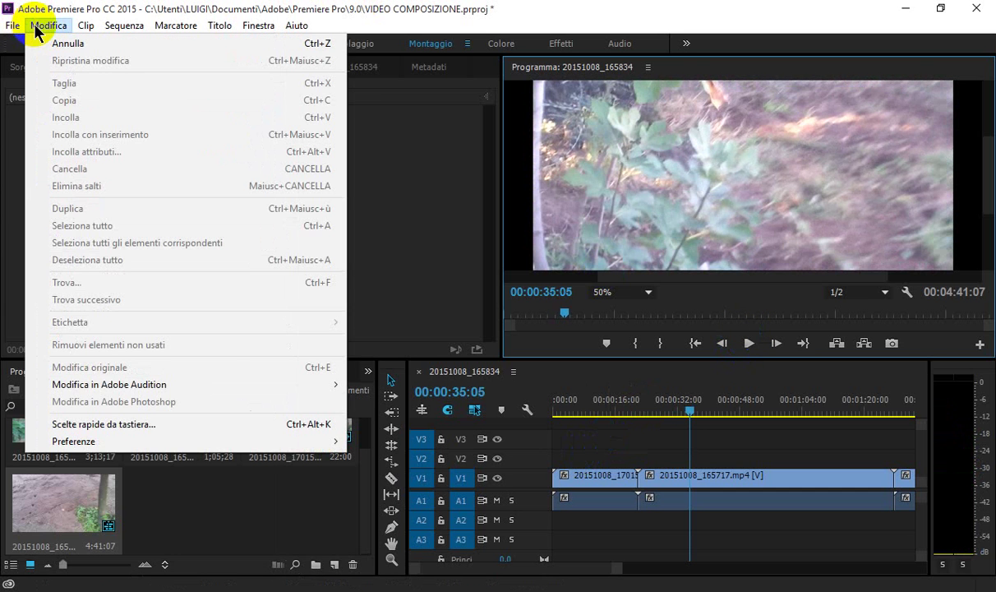
mouse_move(92, 27)
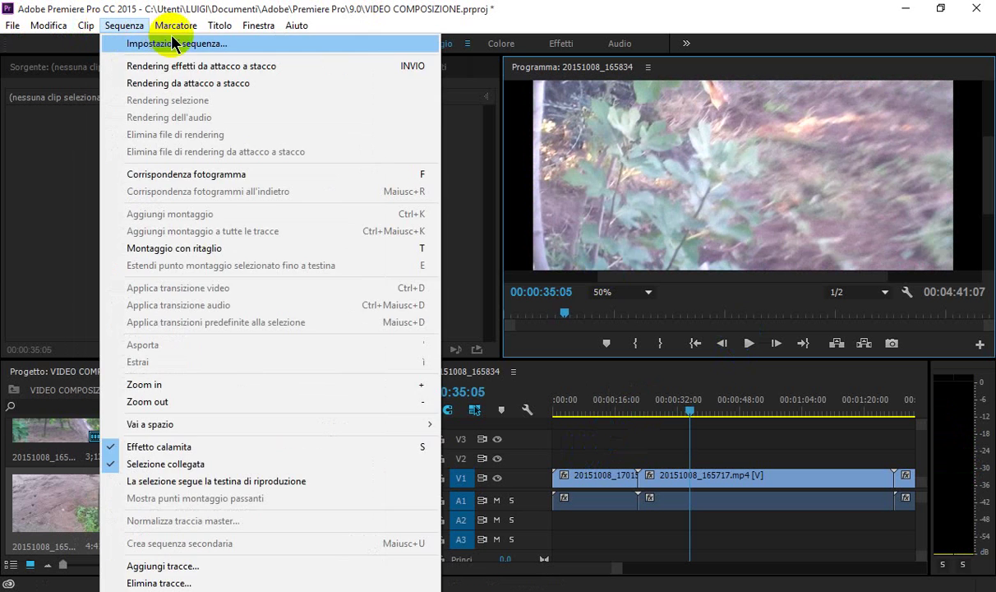
mouse_move(216, 28)
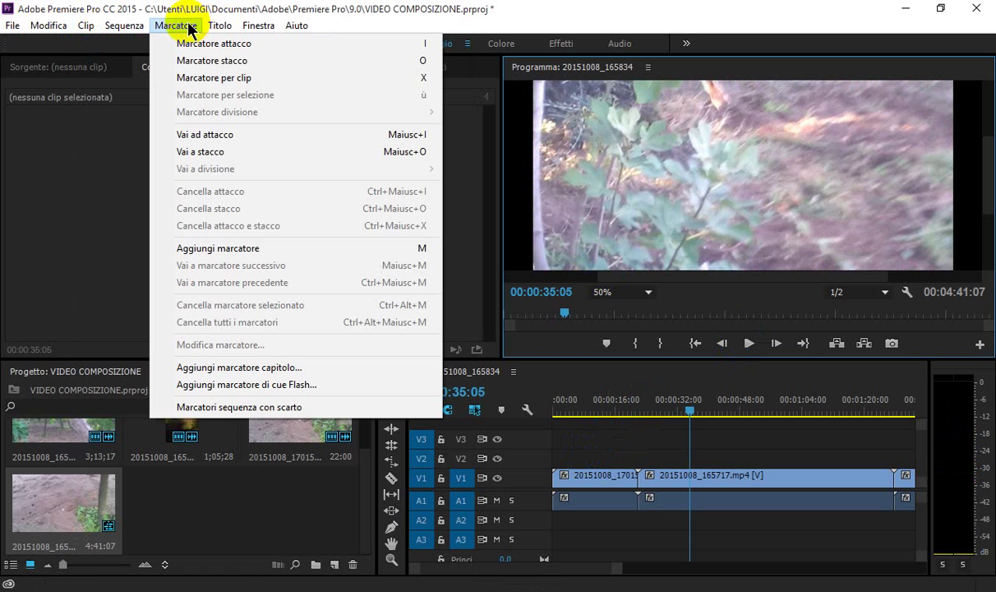
mouse_move(125, 27)
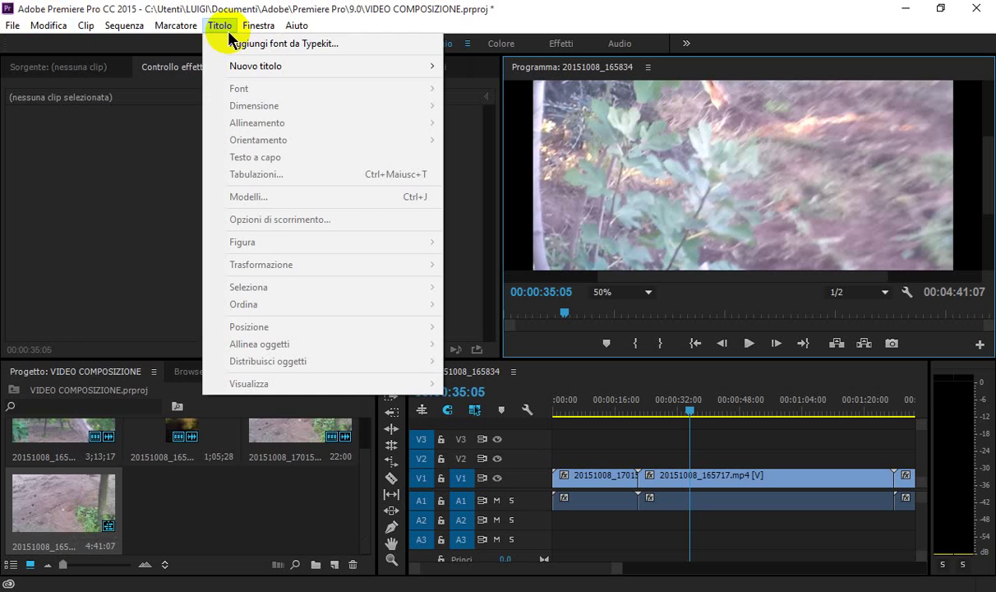
mouse_move(313, 66)
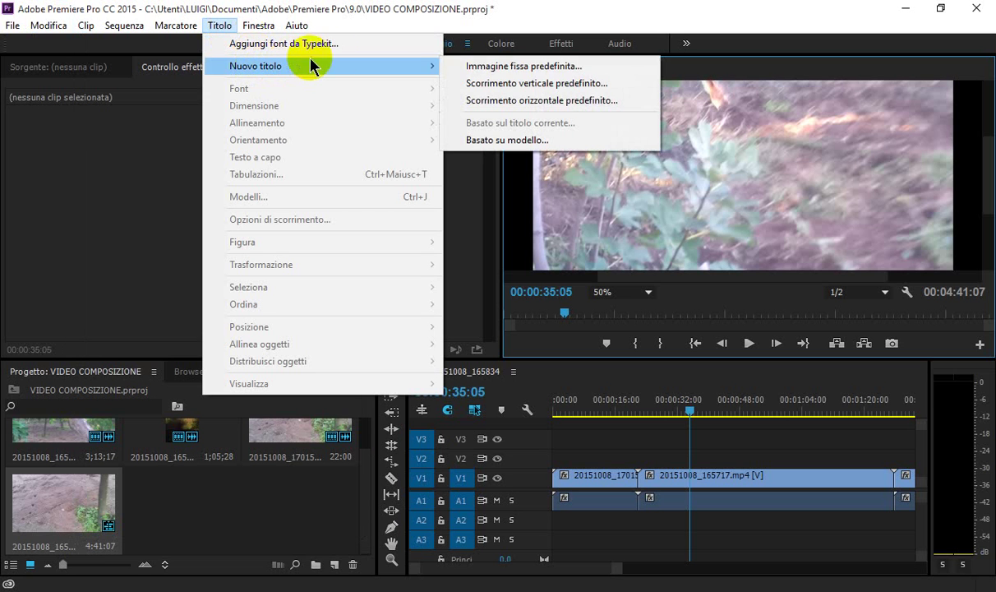
left_click(539, 102)
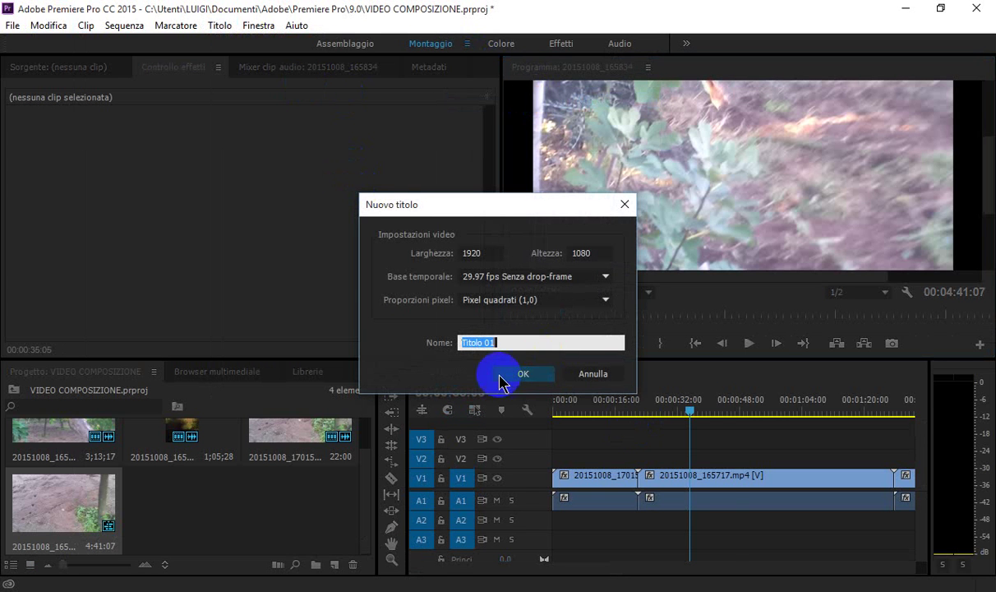
left_click(531, 376)
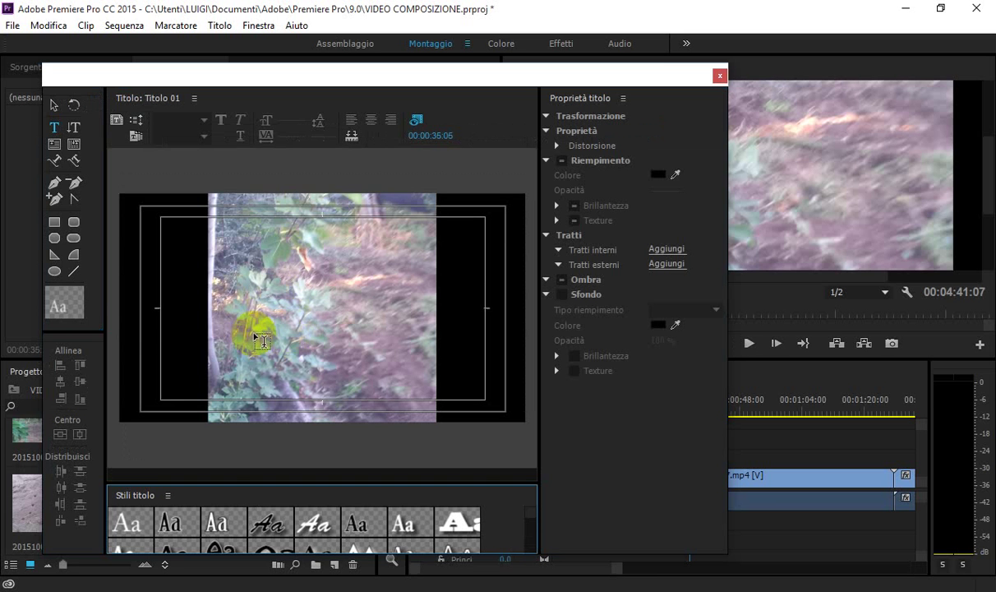
Apply the gold Brush Script title style to the title canvas.
left_click(178, 232)
left_click(264, 527)
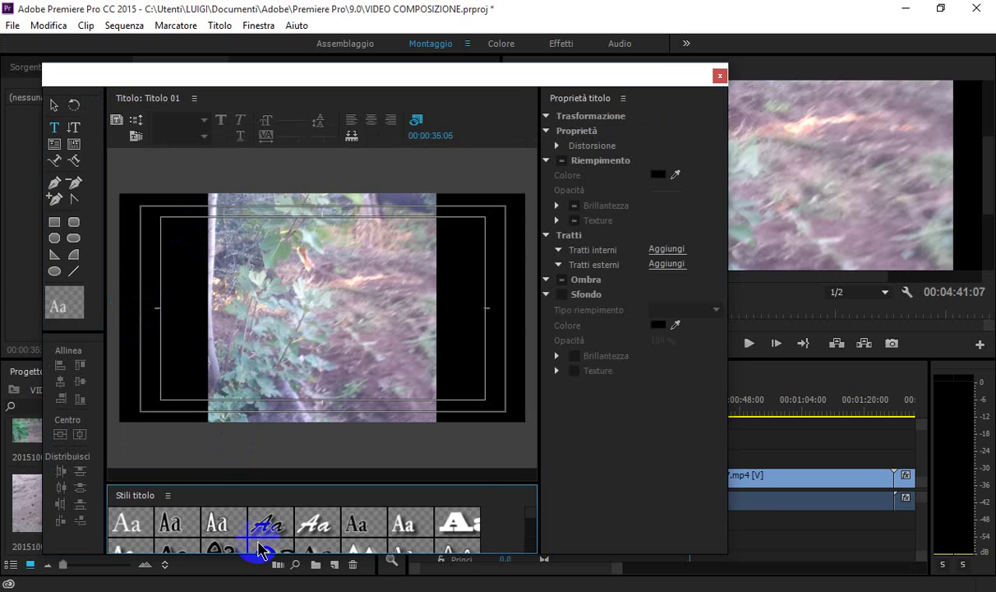
scroll(277, 530, "down", 1)
scroll(277, 530, "down", 1)
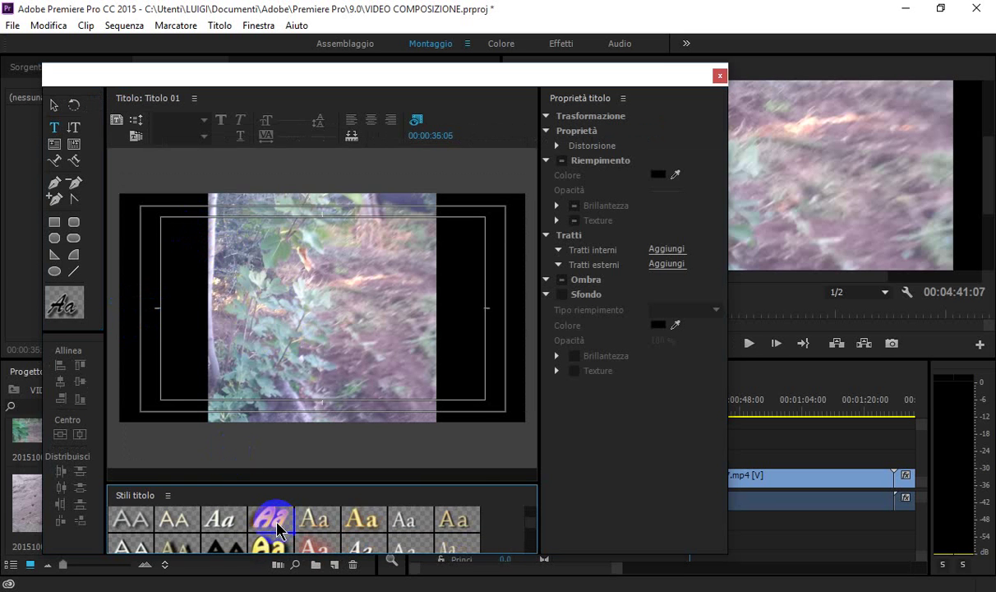
left_click(276, 525)
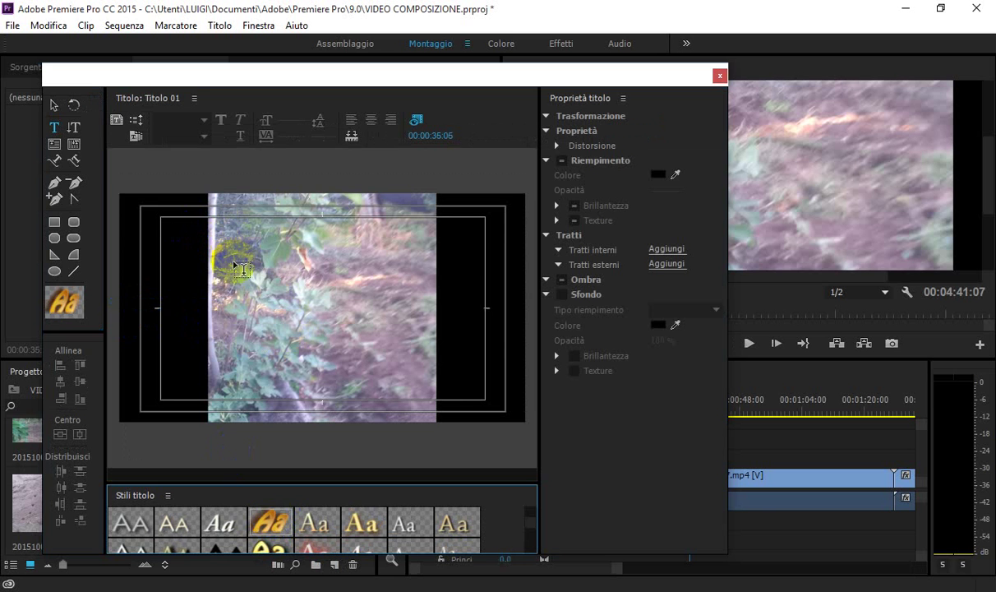
Type NEL GIARDINO and enlarge the text box to font size 343.2.
left_click(210, 215)
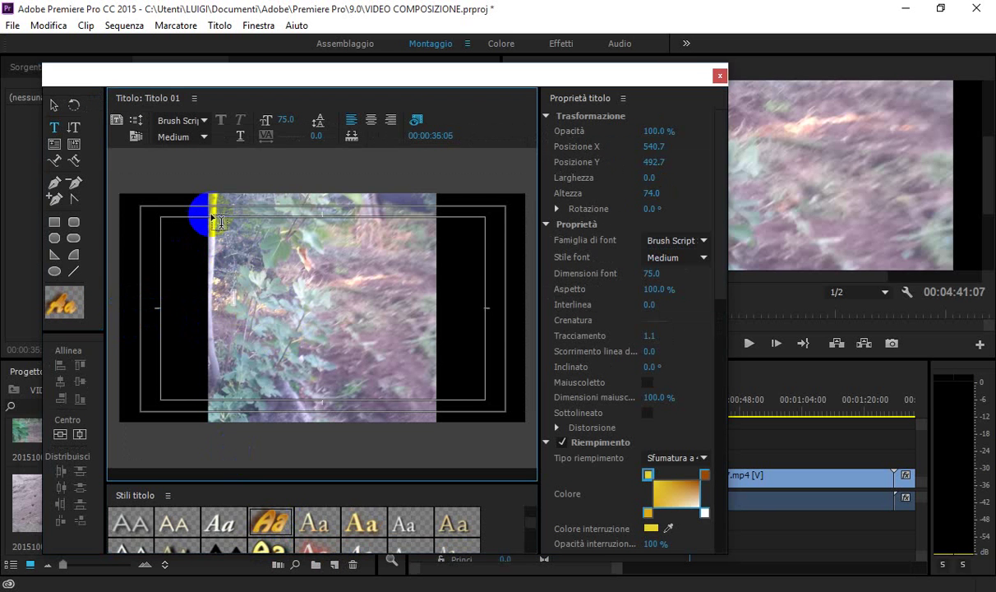
type("ARDINO")
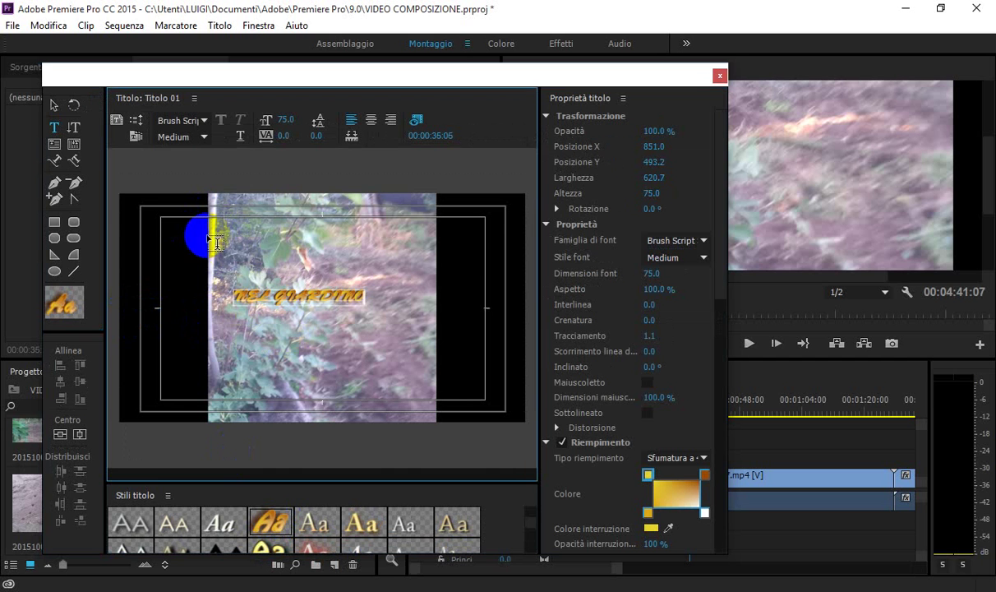
left_click(75, 272)
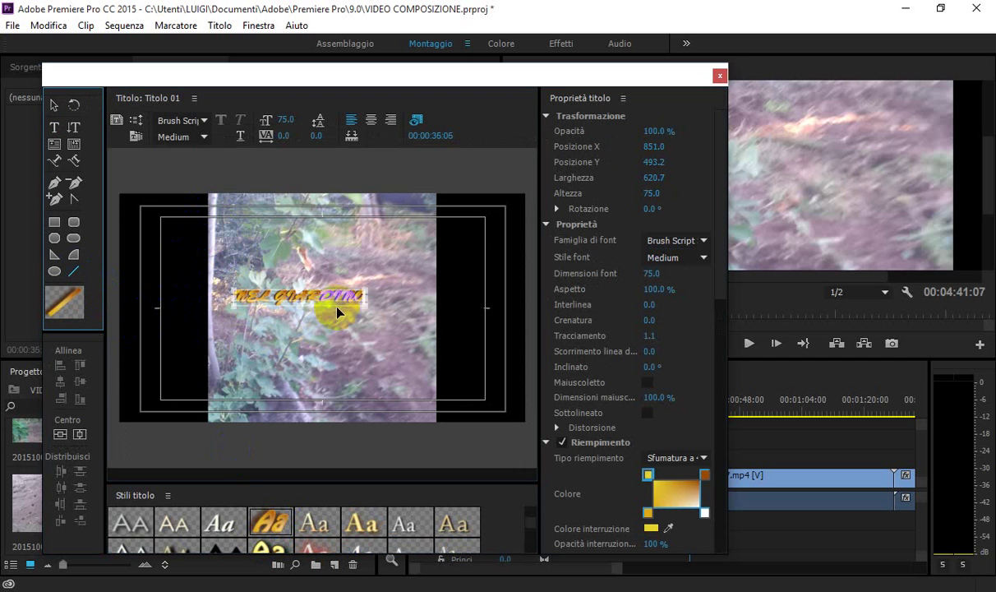
left_click_drag(361, 303, 416, 354)
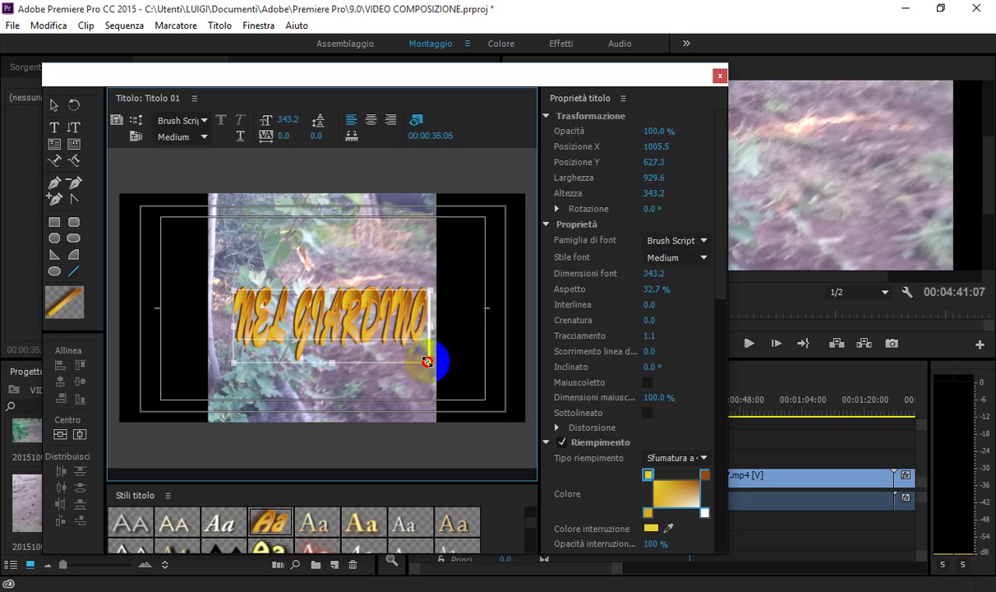
left_click_drag(417, 353, 428, 362)
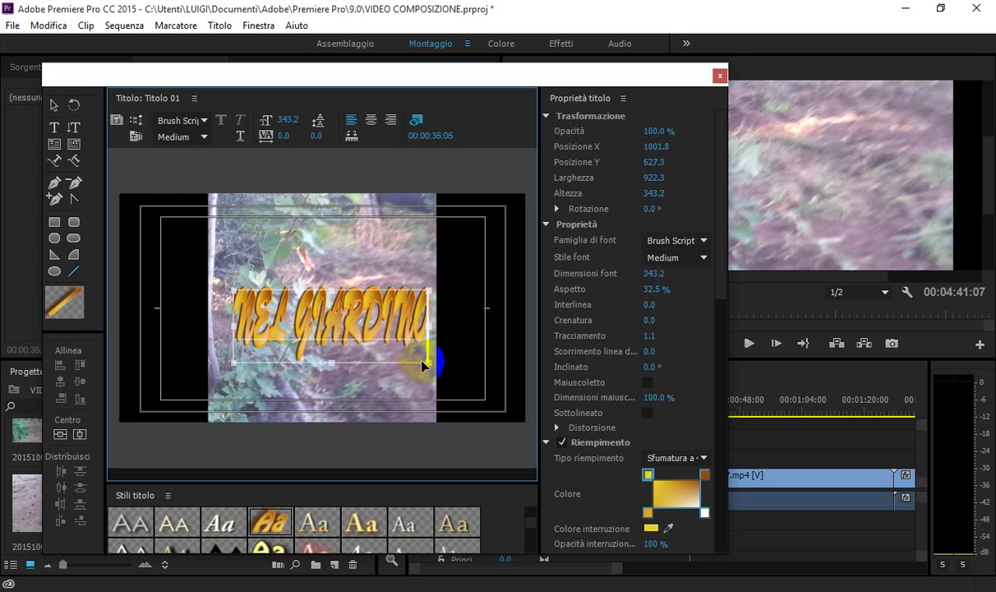
Restyle NEL GIARDINO in gold Chaparral Pro and centre-align it.
left_click(403, 525)
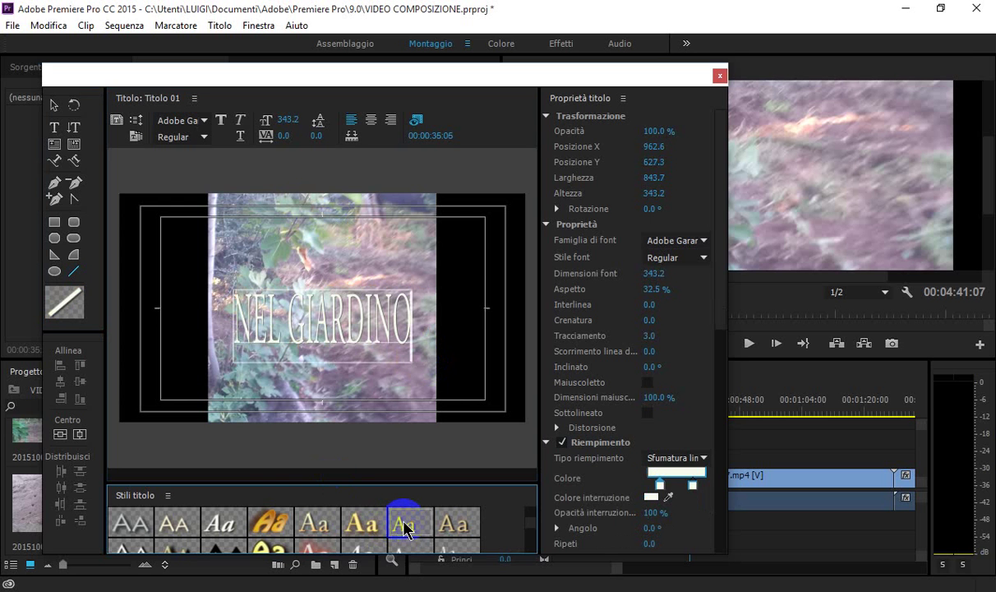
left_click(449, 526)
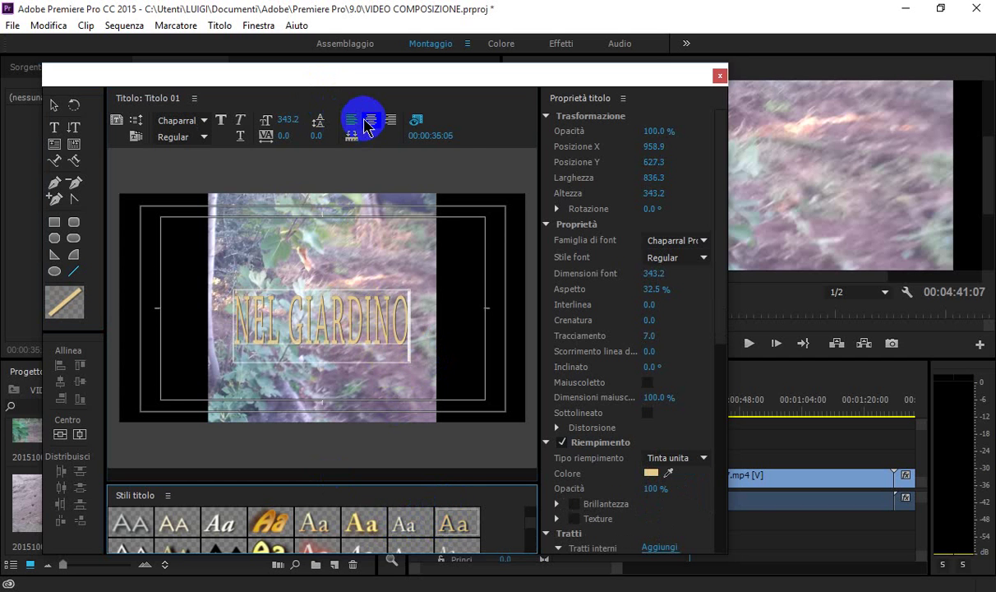
left_click(370, 121)
left_click(403, 335)
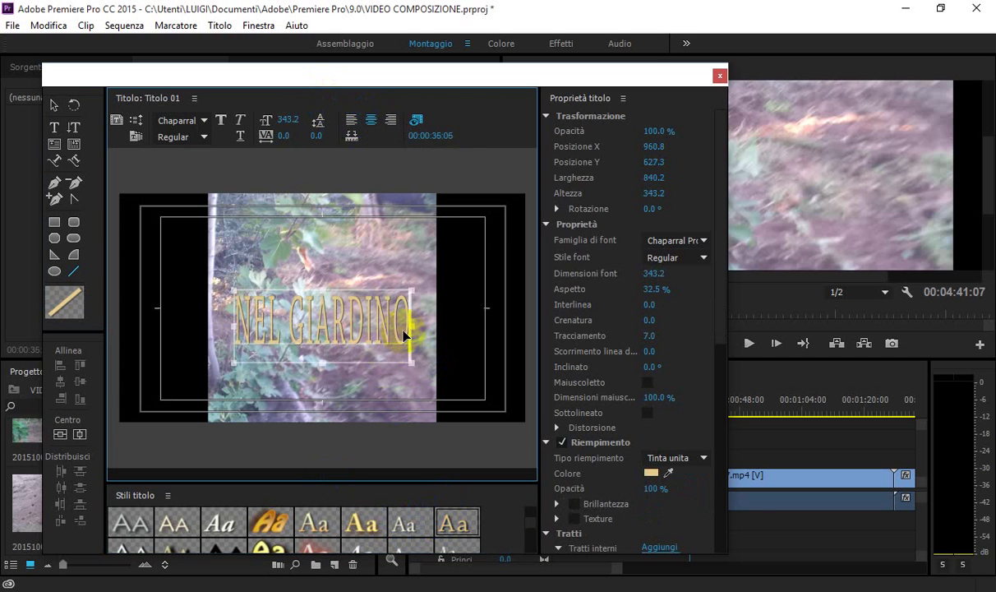
left_click(720, 75)
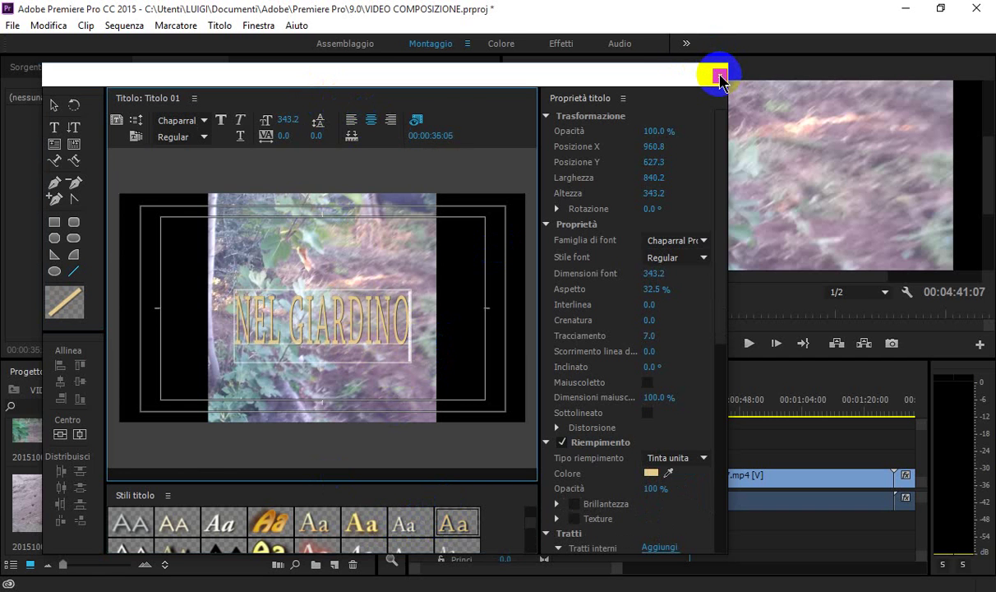
Rotate the title box to 356.3° and close the title editor.
left_click(74, 224)
left_click(250, 305)
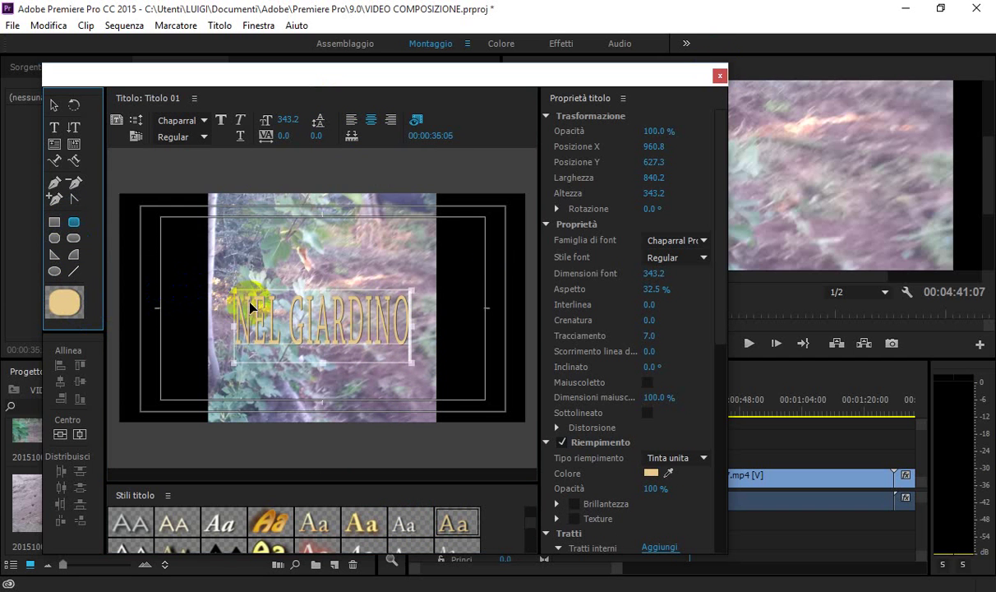
left_click(251, 307)
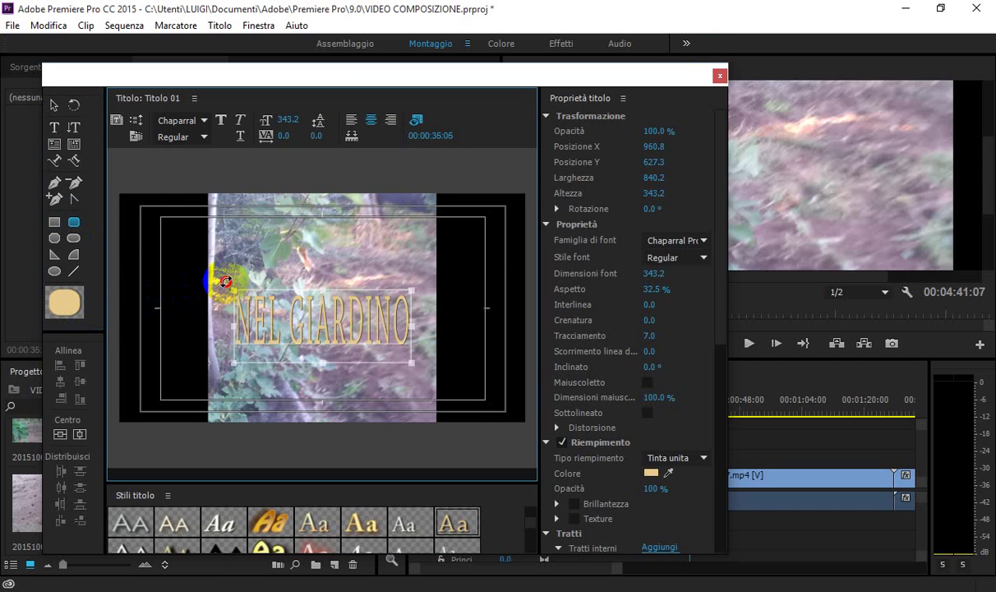
left_click_drag(225, 282, 222, 288)
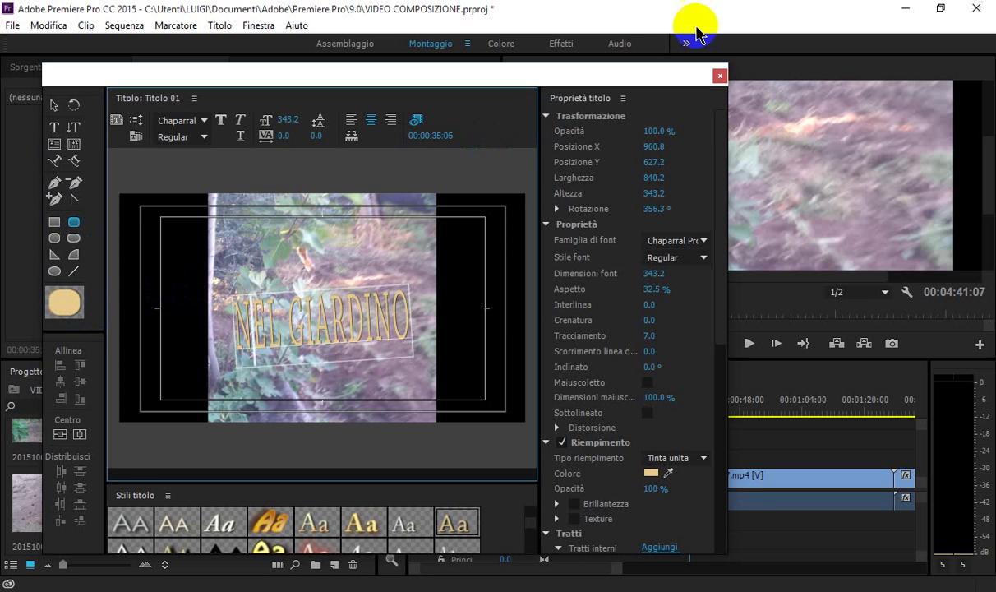
left_click(720, 77)
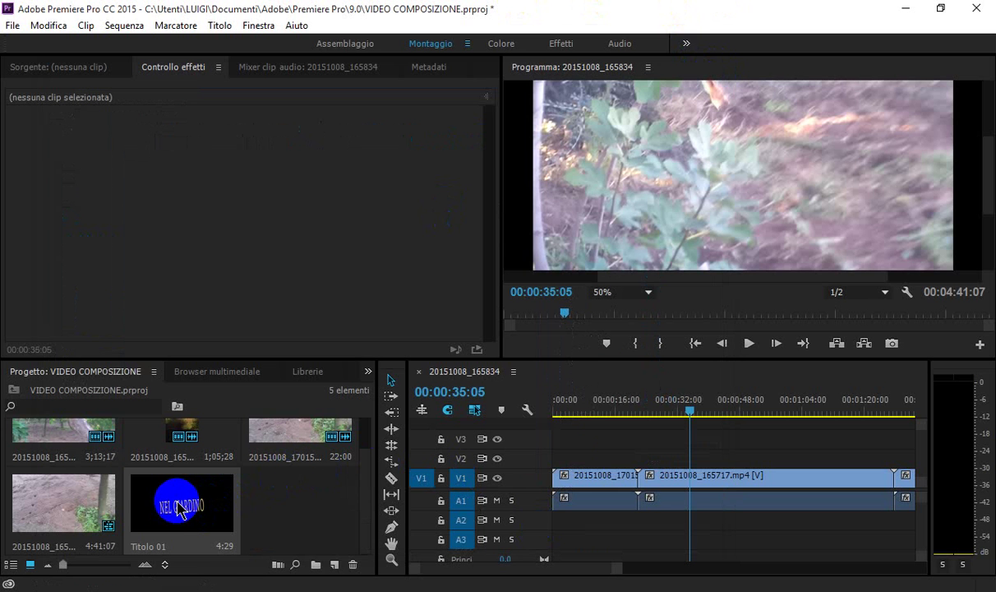
Place Titolo 01 at the start of V1 before the first garden clip, playhead at 00:00:00:00.
left_click_drag(556, 477, 566, 477)
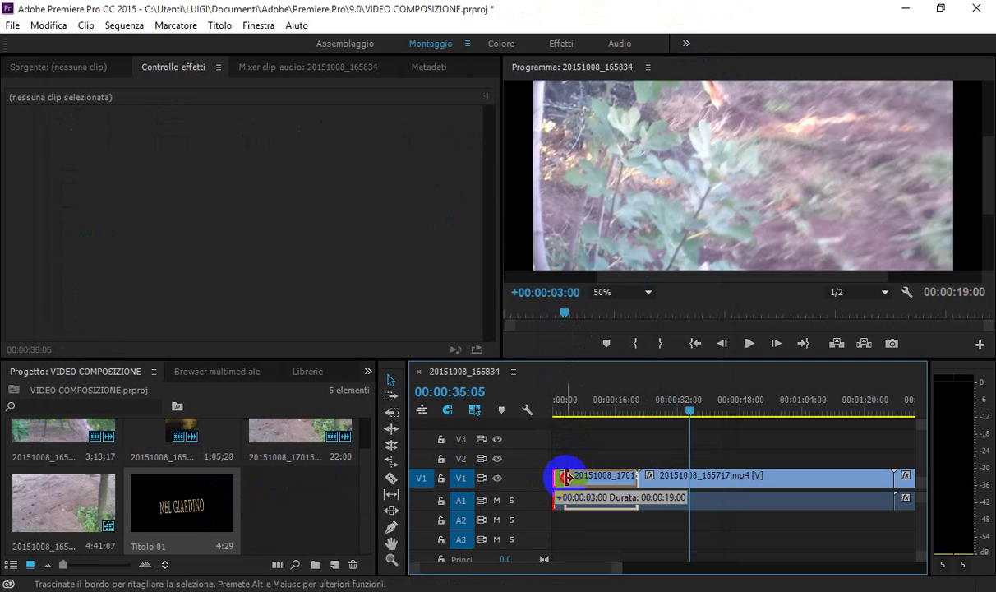
mouse_move(145, 517)
left_mouse_down()
mouse_move(558, 481)
mouse_move(576, 504)
left_mouse_up()
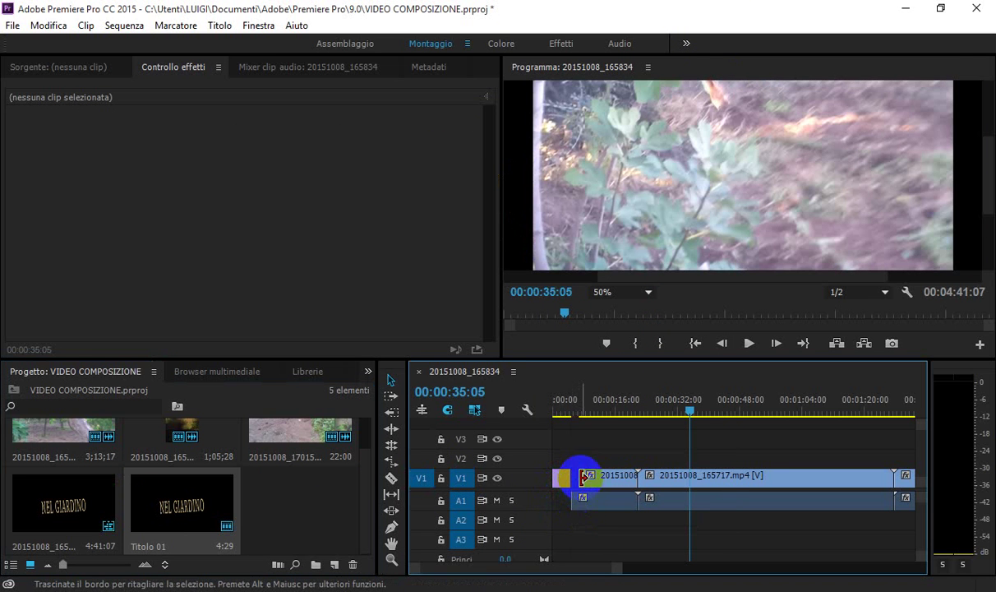
left_click_drag(582, 477, 575, 475)
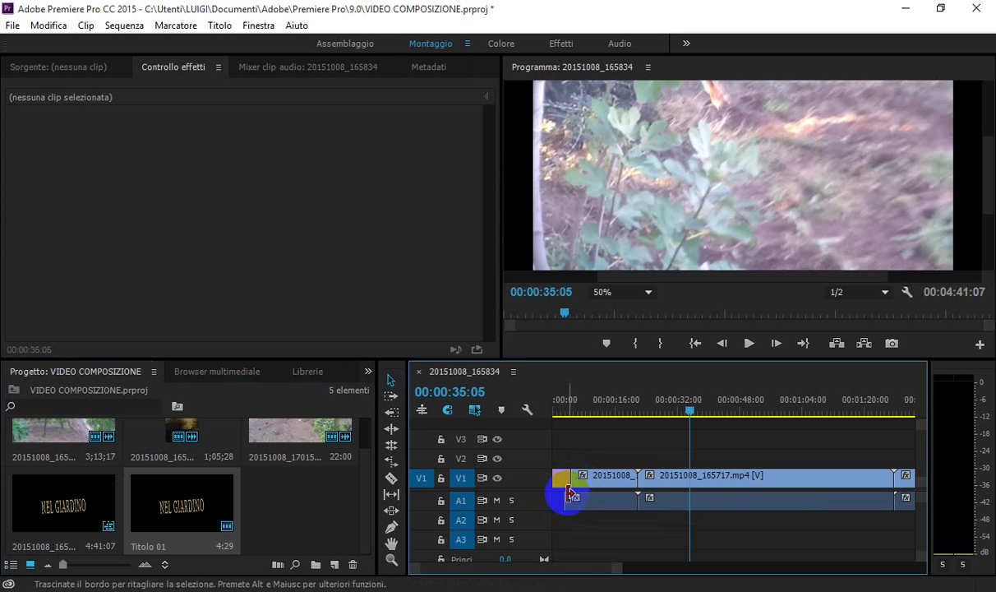
left_click(577, 507)
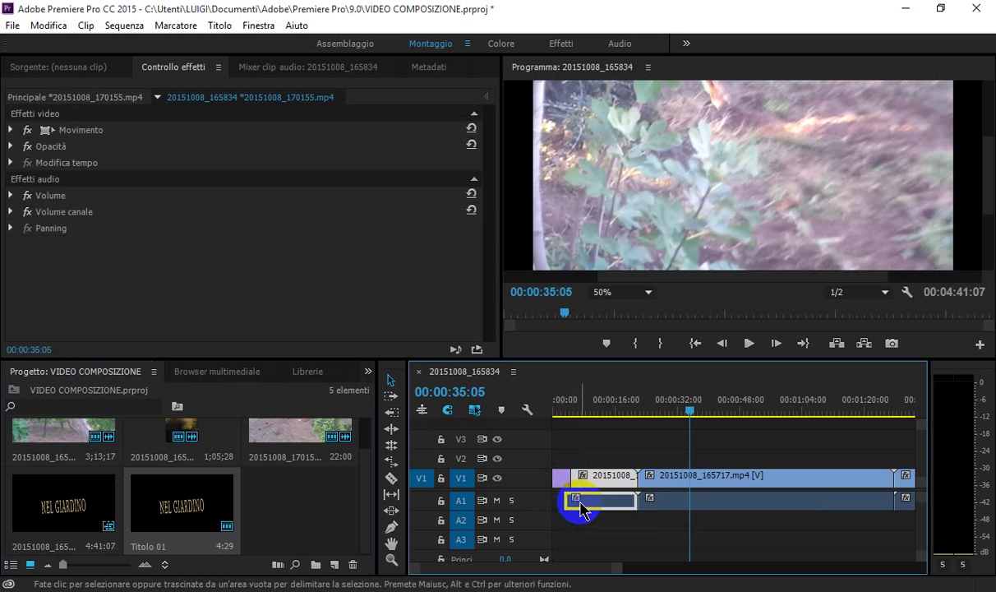
mouse_move(594, 507)
left_mouse_down()
mouse_move(610, 504)
mouse_move(597, 505)
left_mouse_up()
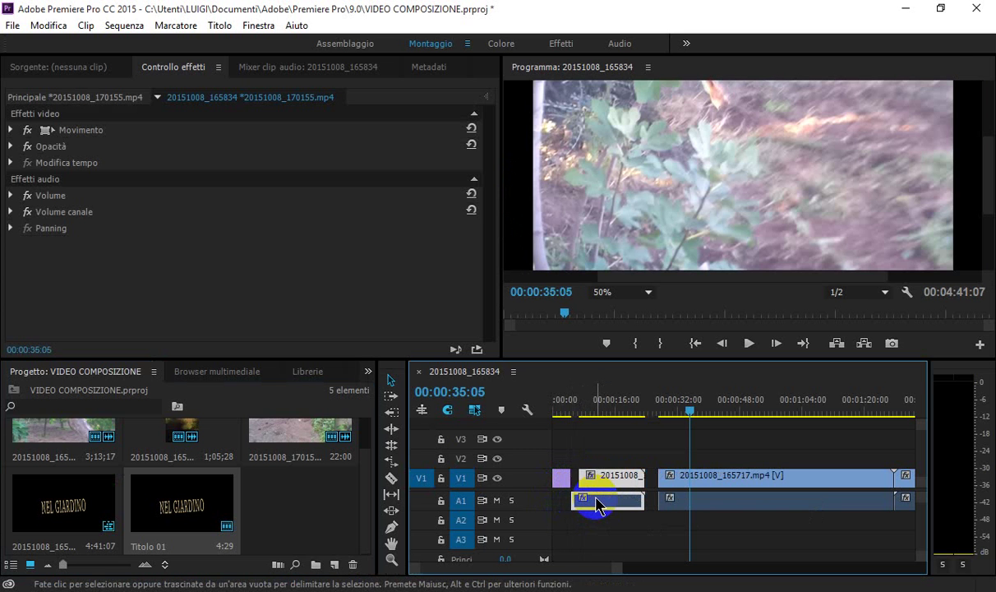
left_click_drag(589, 475, 580, 481)
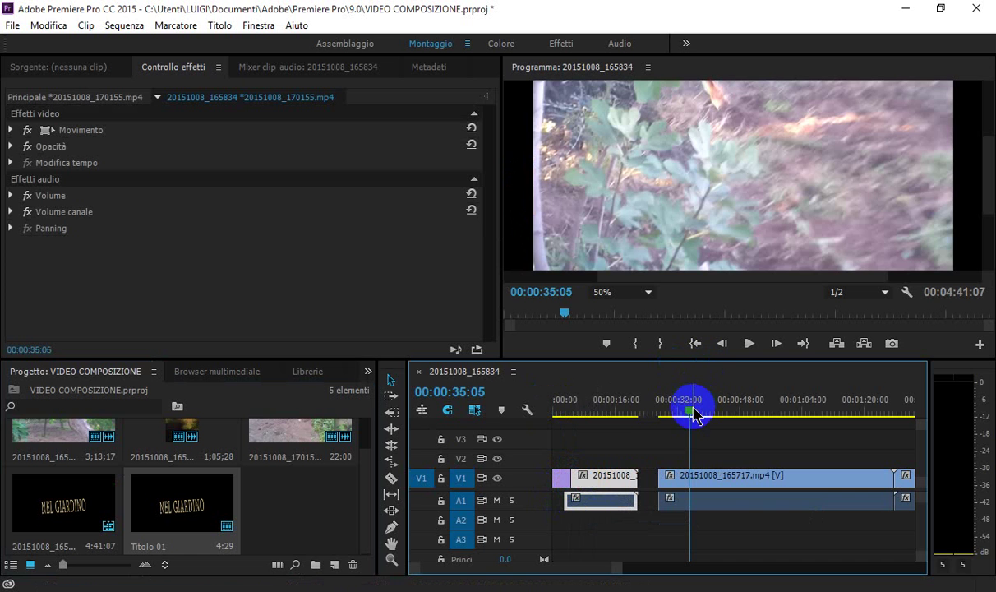
left_click_drag(693, 415, 554, 461)
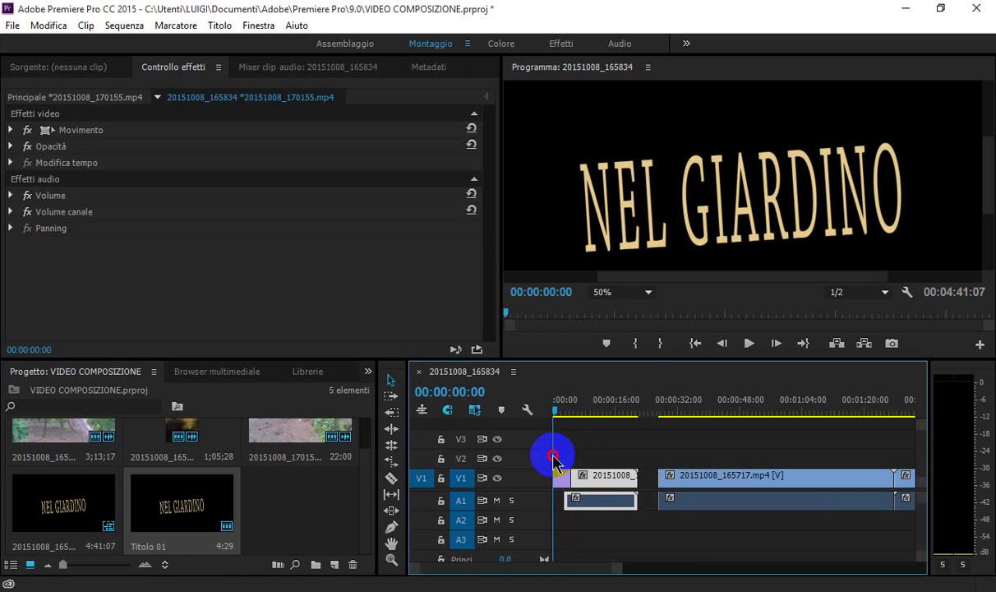
left_click(749, 343)
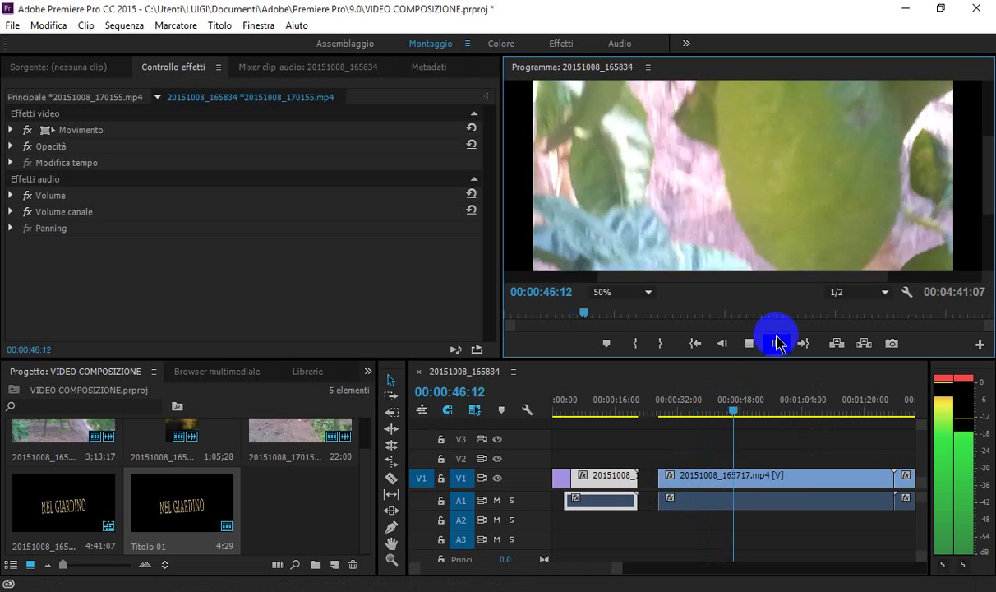
Stop playback, close the gaps between garden clips, and trim the first audio clip's start.
left_click(752, 344)
left_click_drag(681, 477, 664, 484)
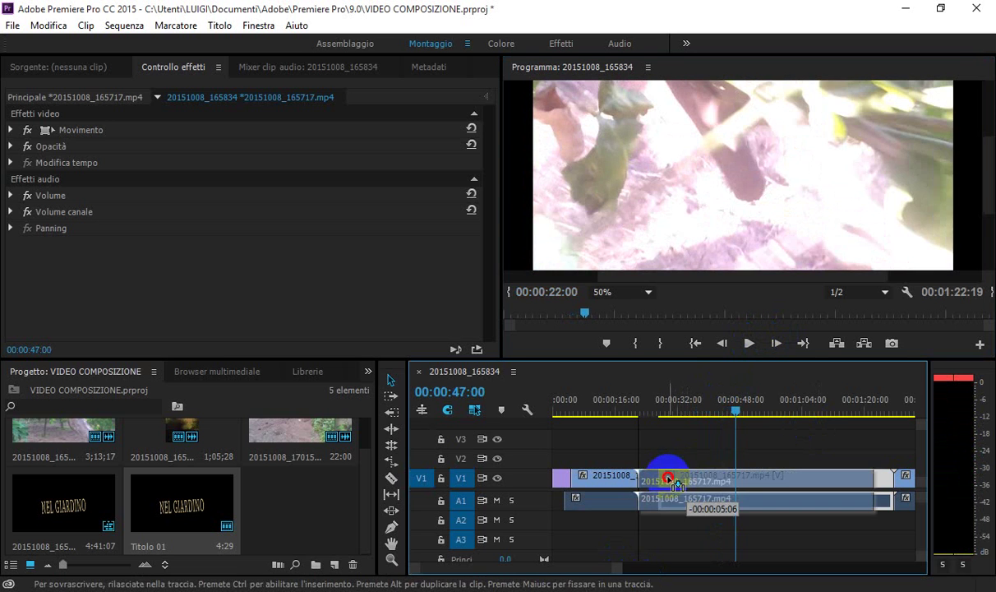
left_click_drag(902, 479, 886, 483)
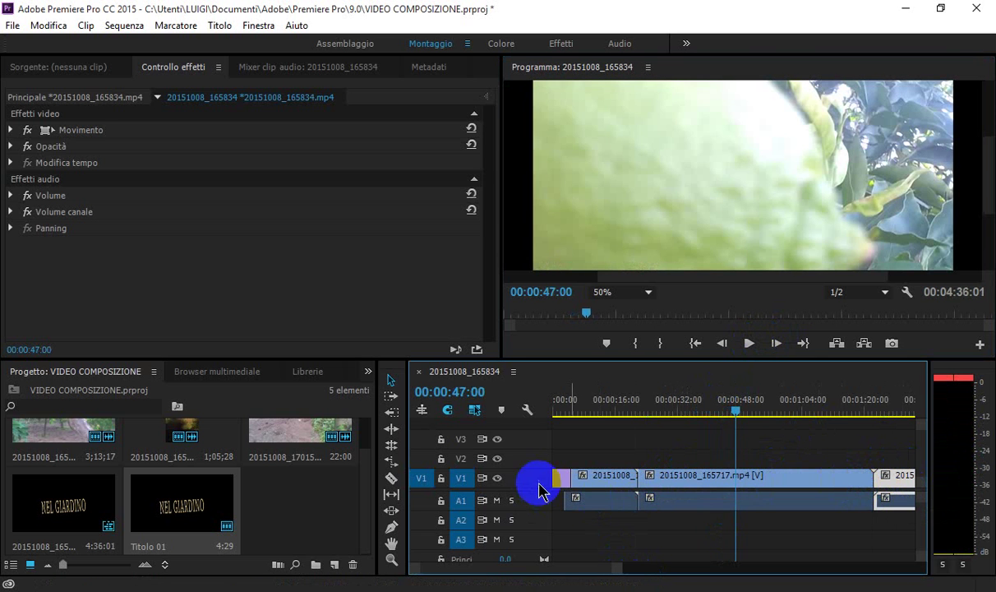
left_click_drag(570, 503, 552, 500)
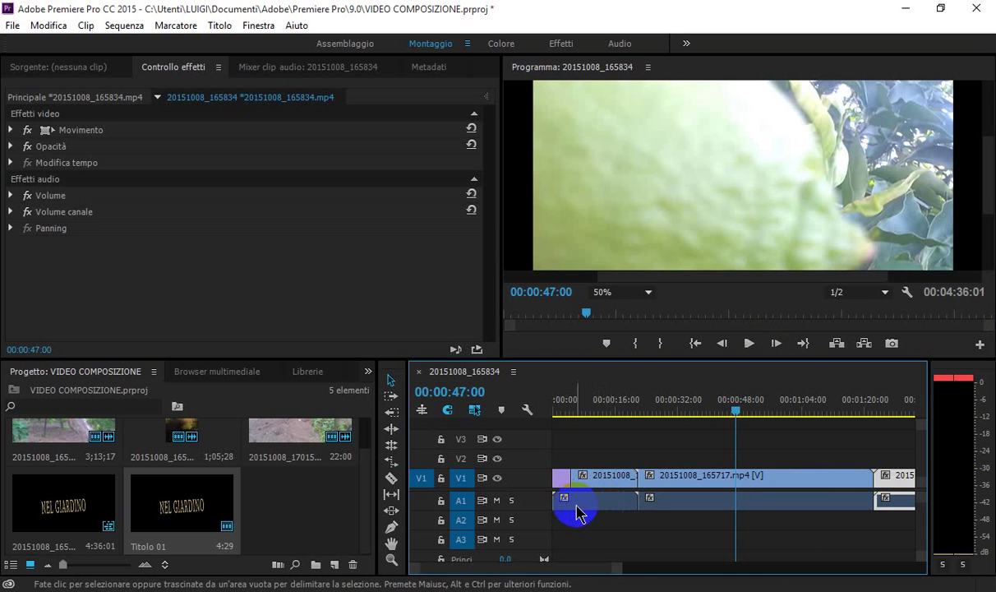
mouse_move(559, 501)
left_mouse_down()
mouse_move(578, 501)
mouse_move(596, 479)
left_mouse_up()
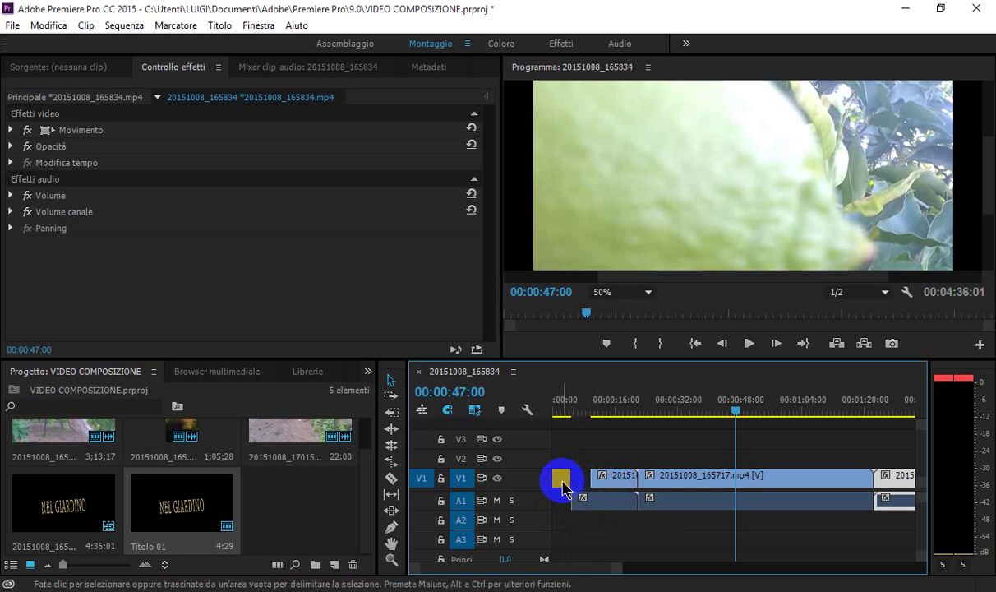
Move Titolo 01 up to V2 and trim the short first clip off V1.
mouse_move(561, 477)
left_mouse_down()
mouse_move(561, 457)
mouse_move(576, 477)
mouse_move(564, 499)
mouse_move(574, 500)
left_mouse_up()
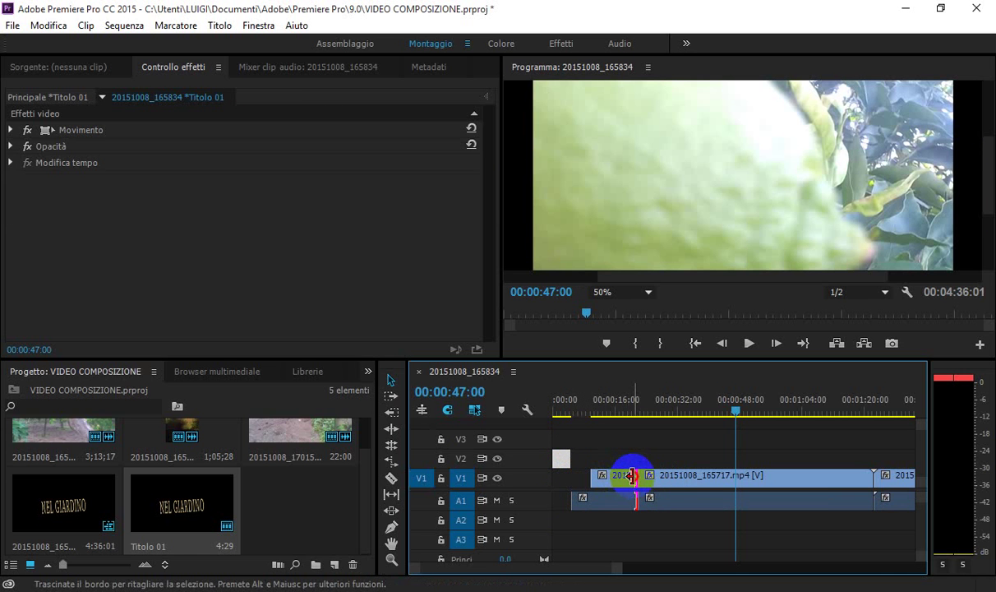
left_click_drag(631, 476, 618, 484)
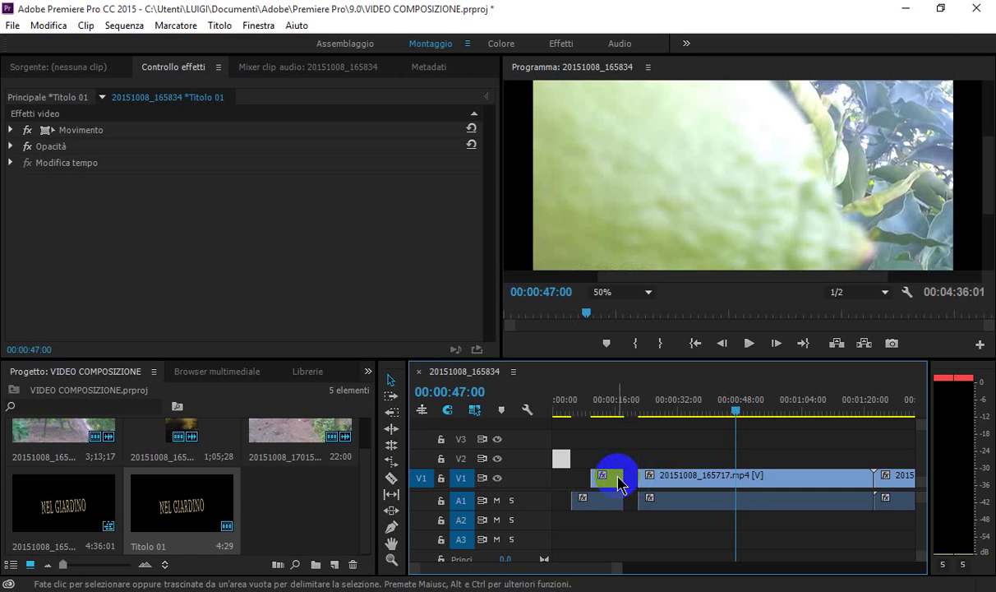
left_click_drag(622, 476, 585, 484)
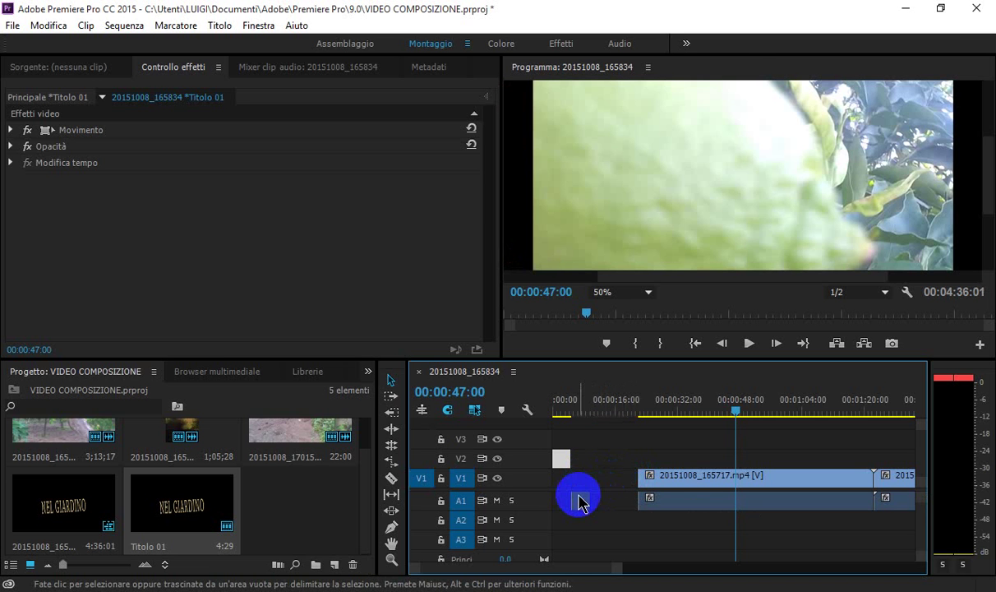
mouse_move(584, 504)
left_mouse_down()
mouse_move(578, 491)
mouse_move(626, 499)
mouse_move(580, 502)
mouse_move(633, 500)
mouse_move(581, 470)
mouse_move(589, 475)
left_mouse_up()
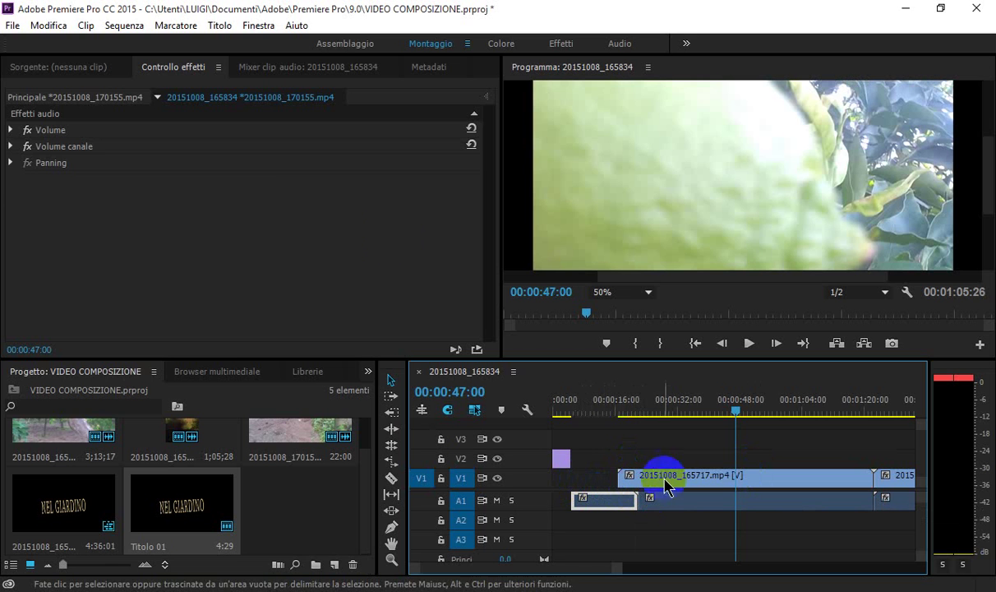
Discard VIDEO COMPOSIZIONE changes and create Senza titolo, overwriting the existing project file.
left_click(13, 25)
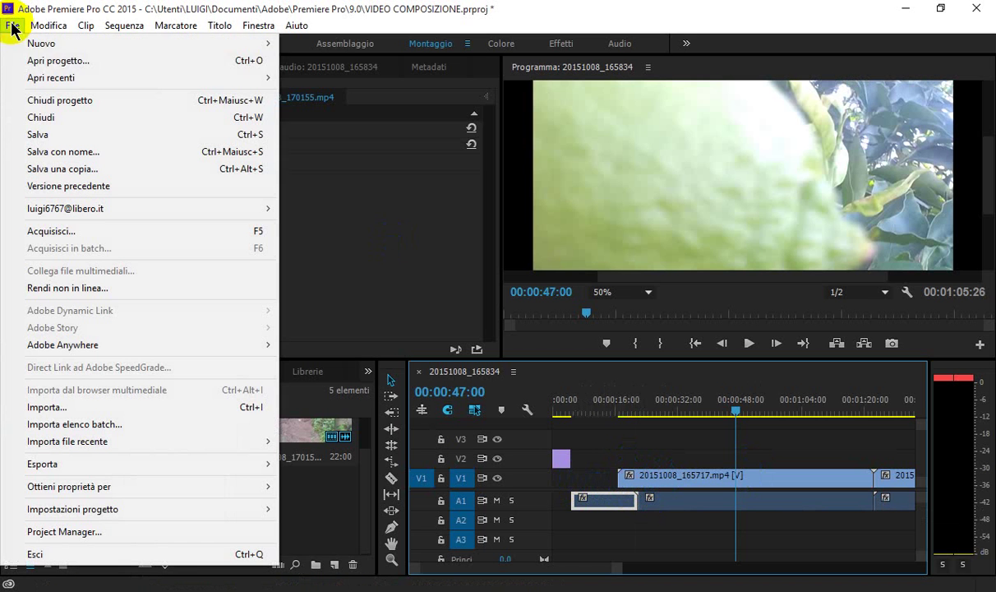
mouse_move(38, 43)
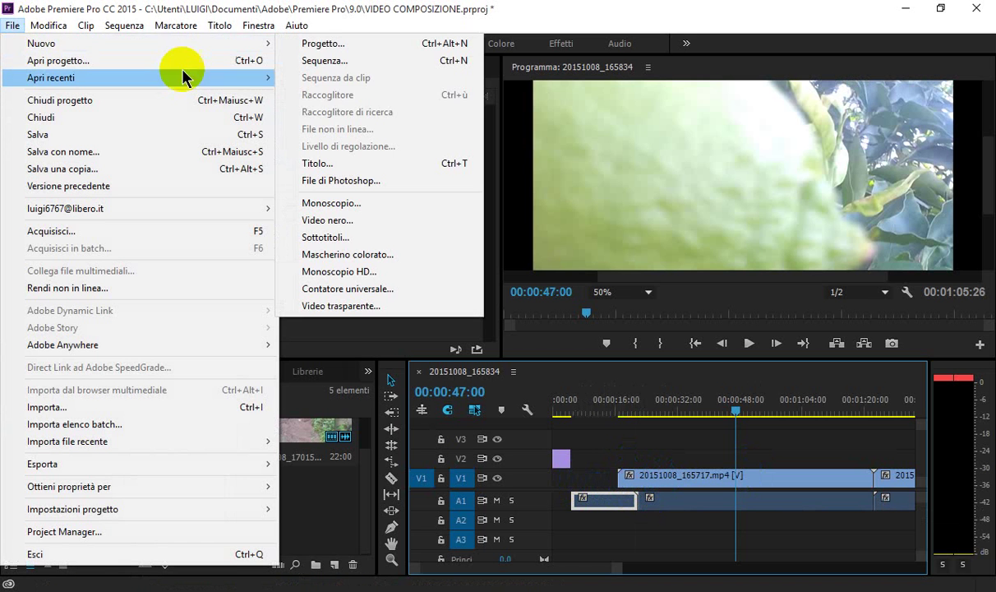
left_click(326, 43)
left_click(551, 321)
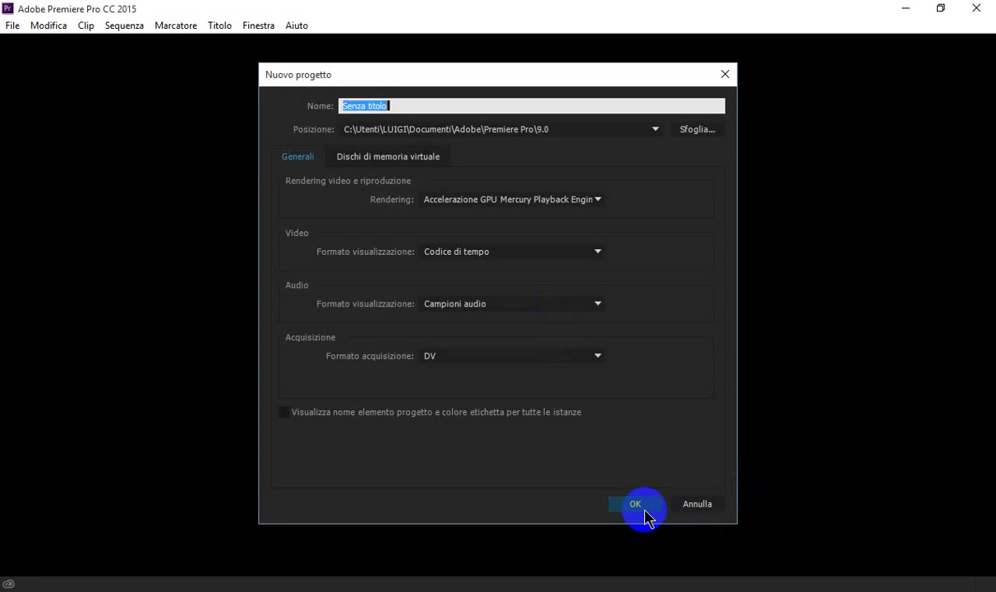
left_click(638, 505)
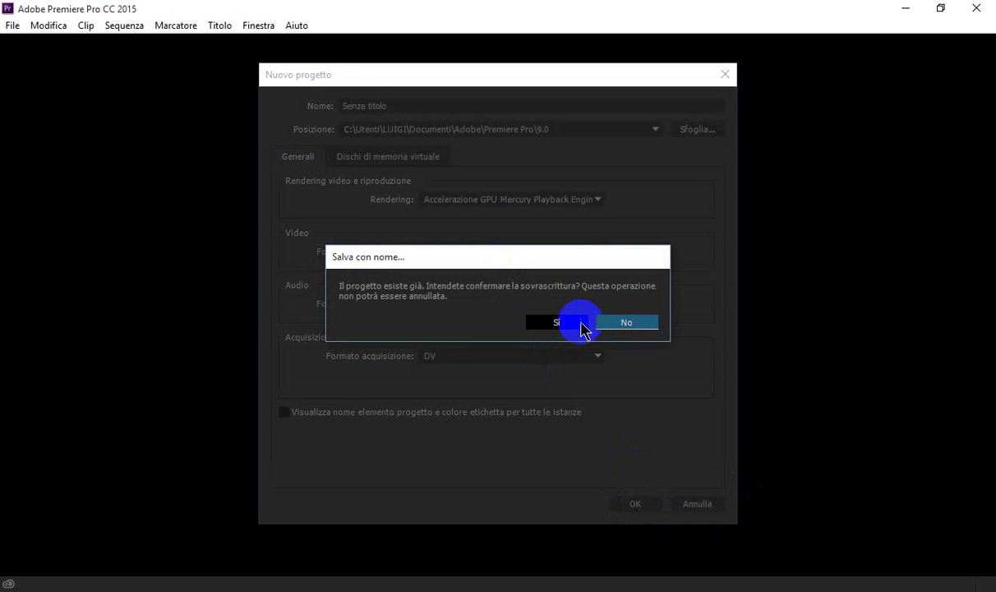
left_click(552, 323)
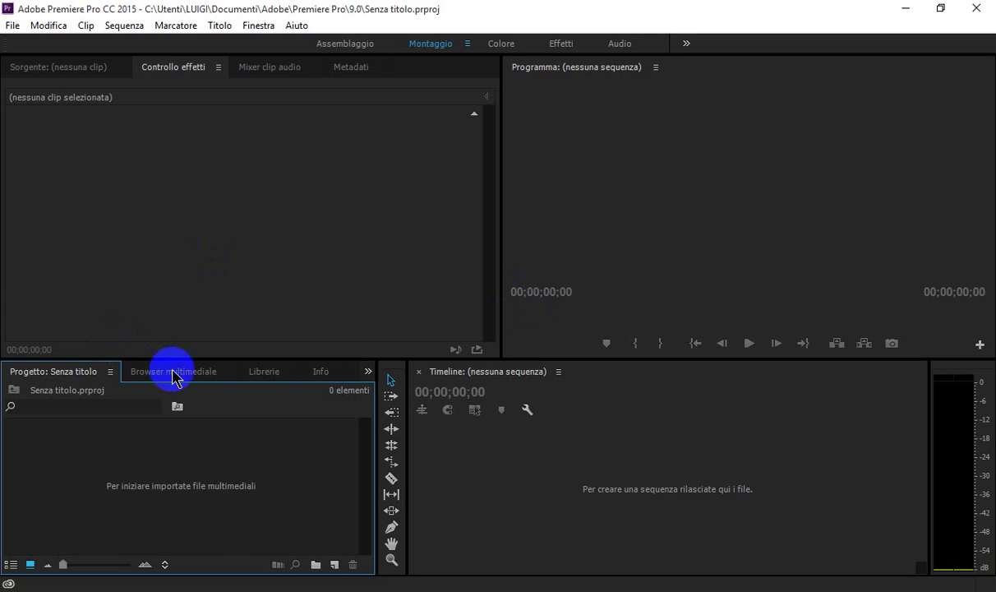
Import the three garden mp4 clips from VIDEOOOO and drop them into new sequence 20151008_165834.
left_click(173, 372)
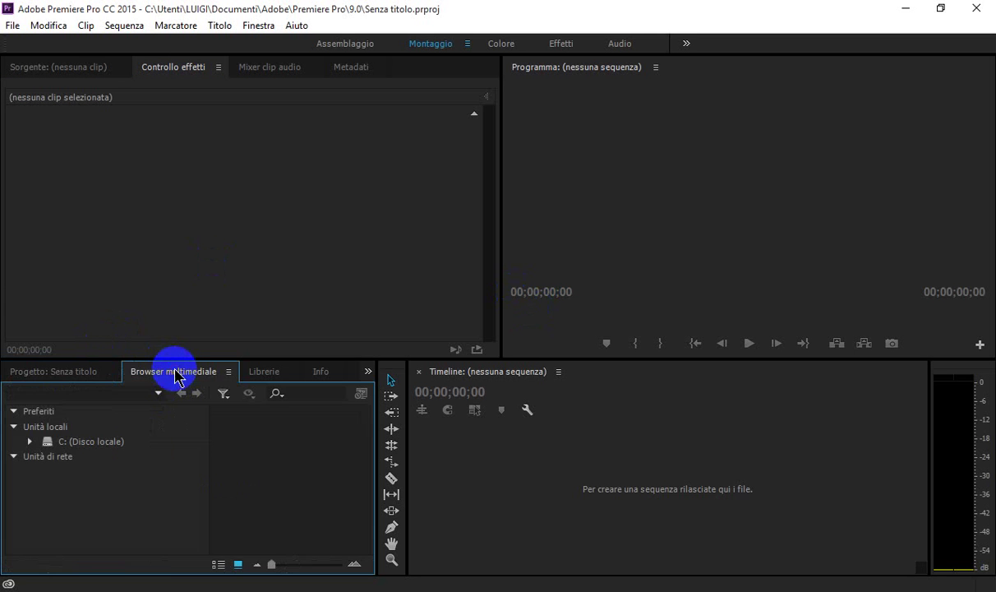
left_click(24, 373)
left_click(15, 24)
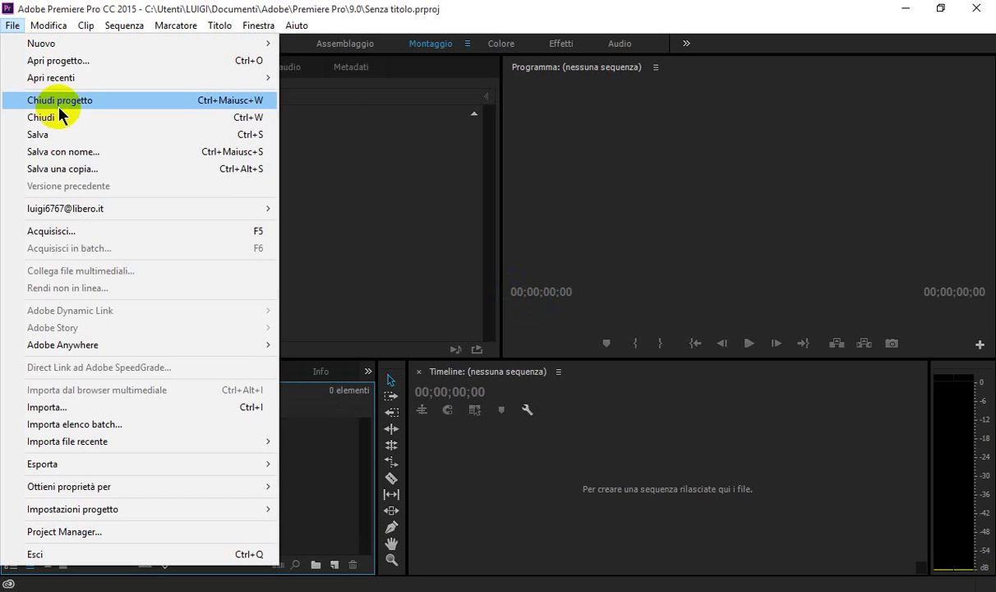
mouse_move(13, 26)
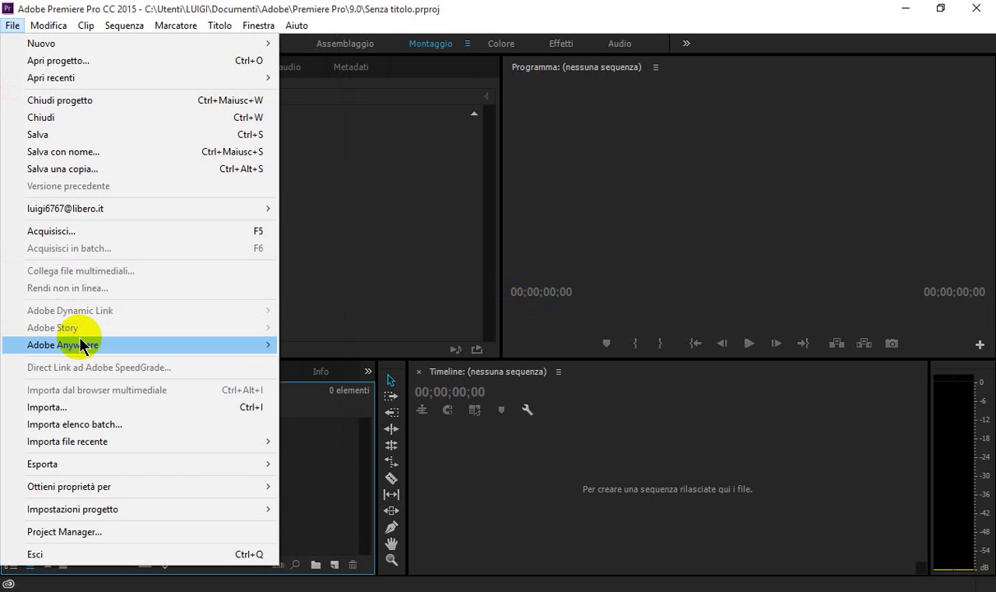
left_click(100, 410)
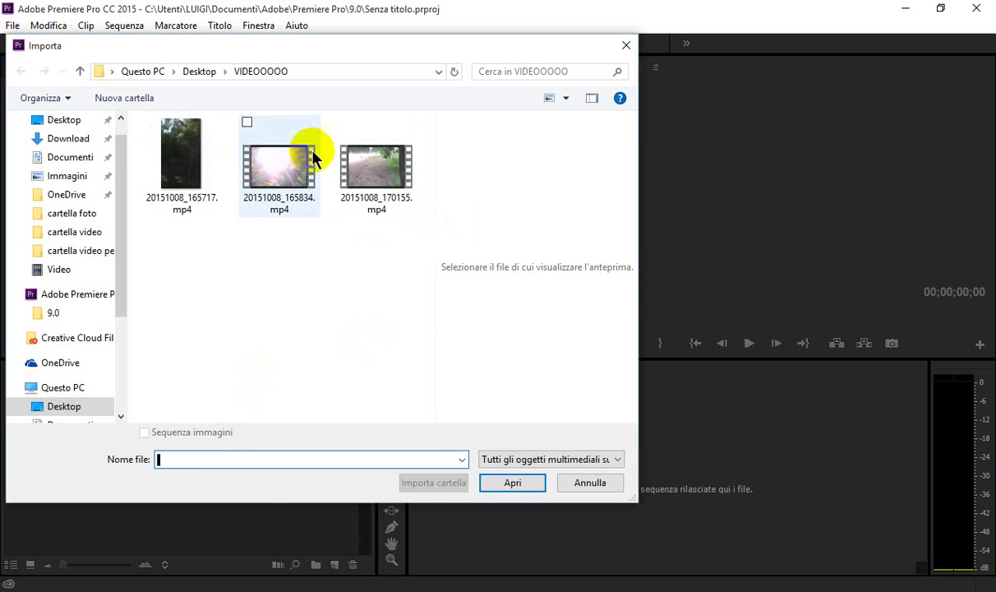
left_click(356, 167)
left_click(279, 164, "ctrl")
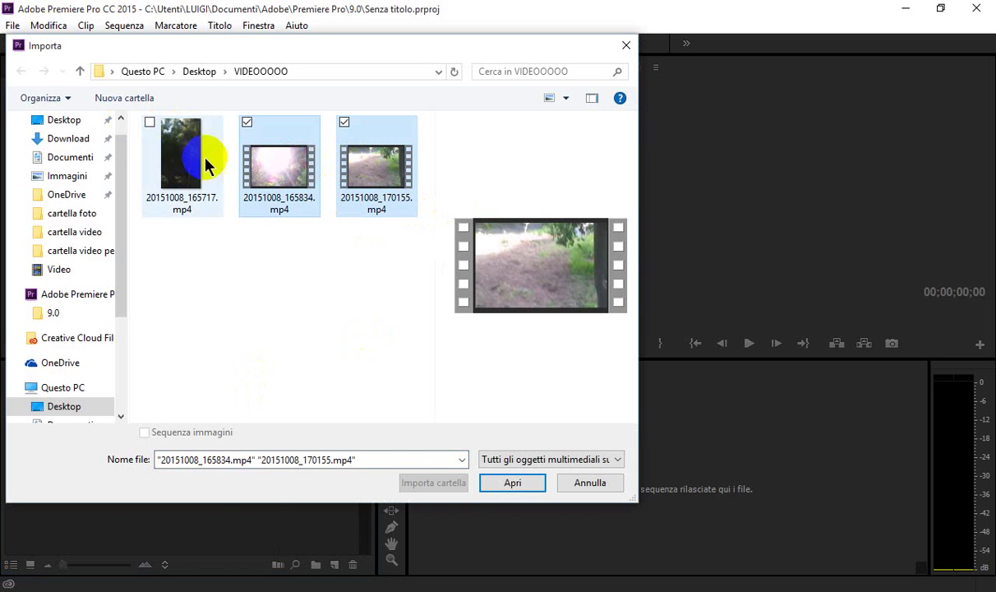
left_click(185, 158, "ctrl")
left_click(527, 484)
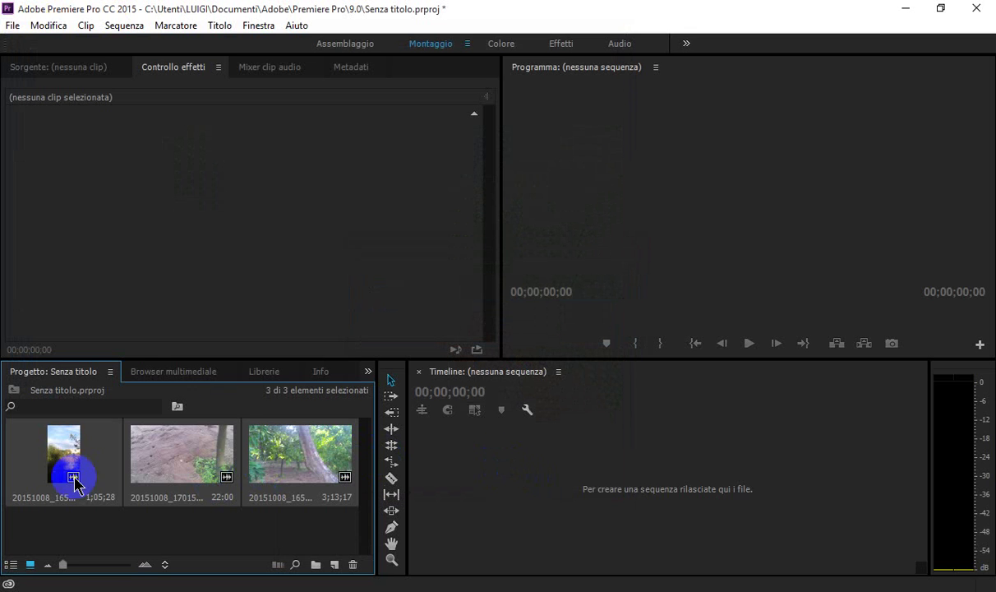
left_click_drag(51, 470, 438, 439)
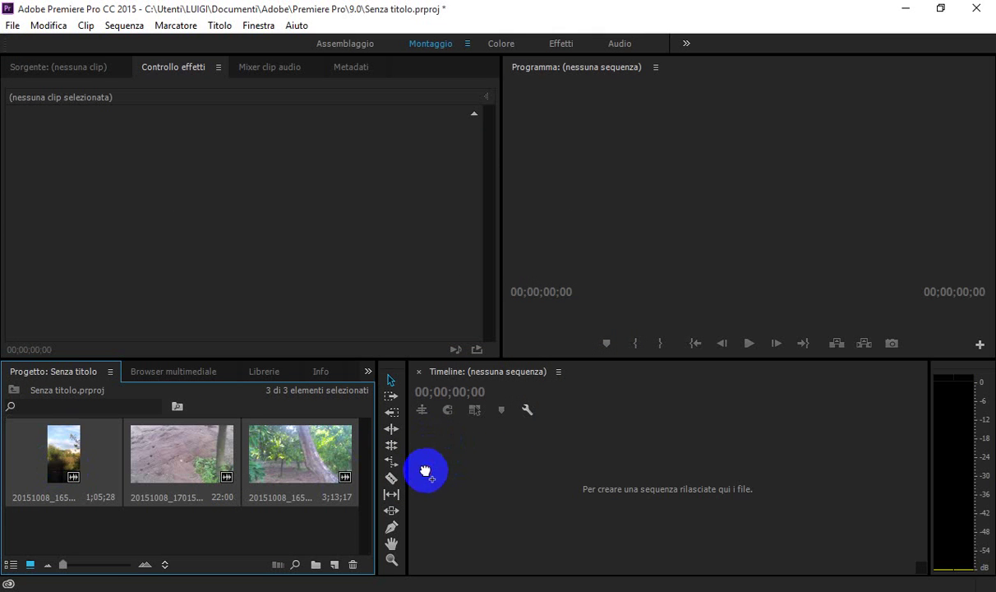
left_click_drag(438, 440, 427, 479)
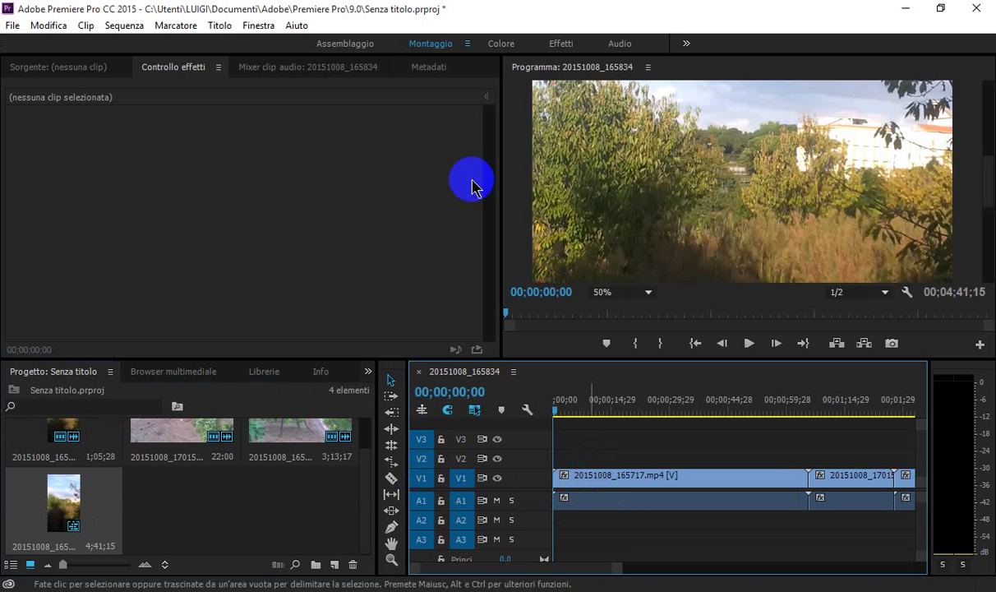
Create a new default still title, Titolo 01, and choose the third text style.
left_click(215, 25)
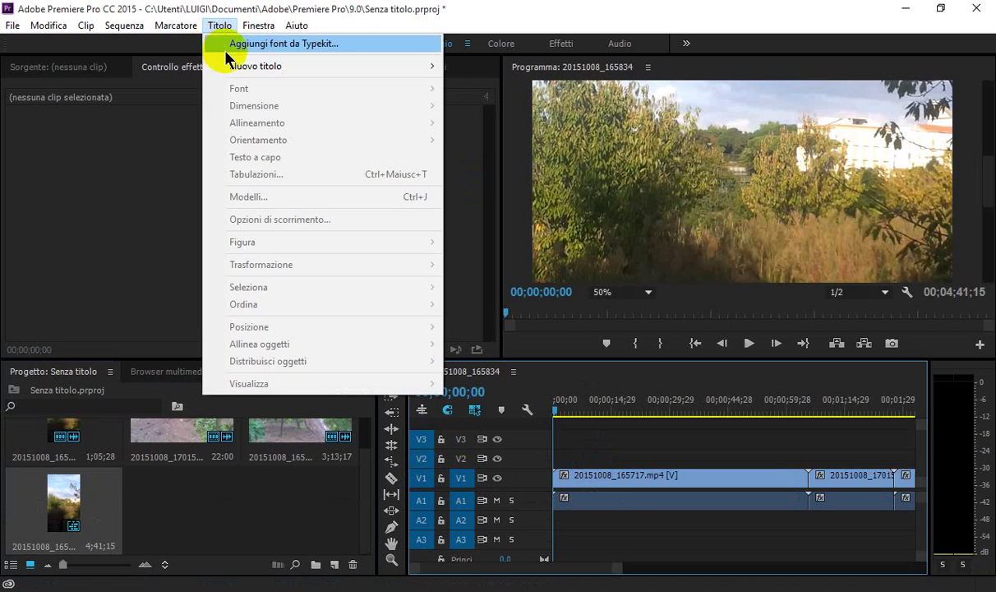
mouse_move(263, 66)
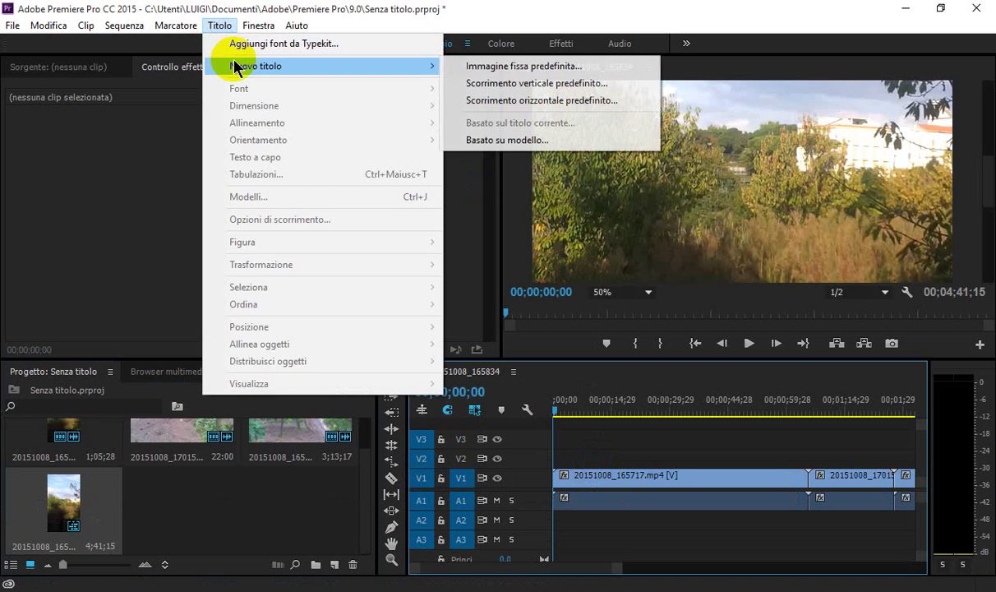
left_click(483, 69)
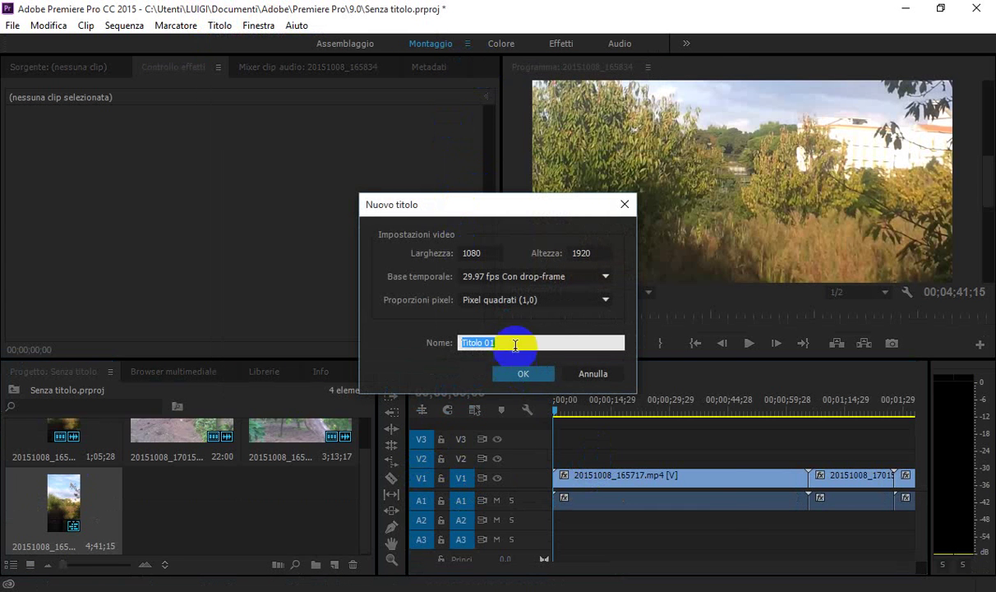
left_click(524, 376)
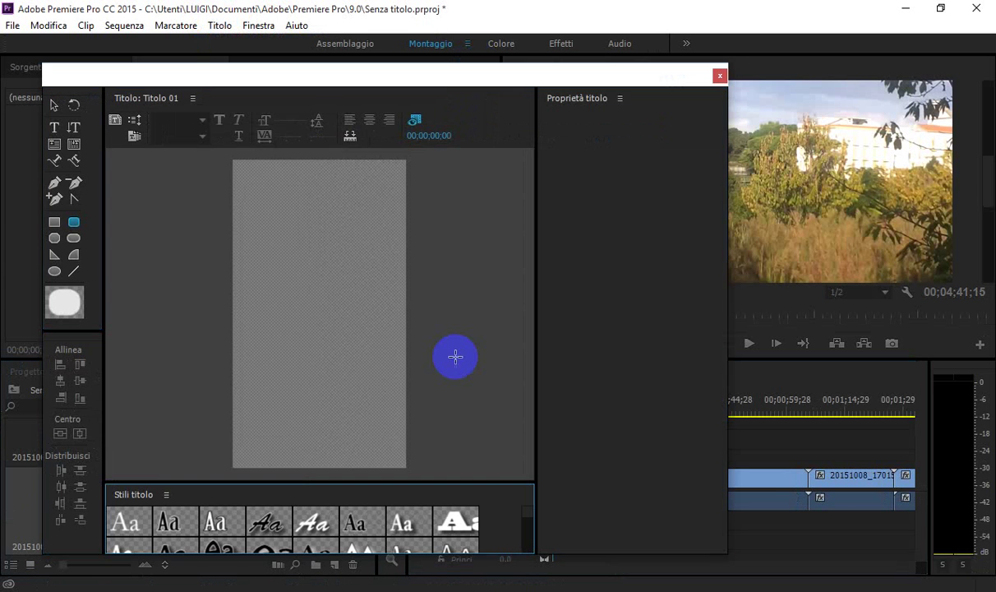
left_click(360, 291)
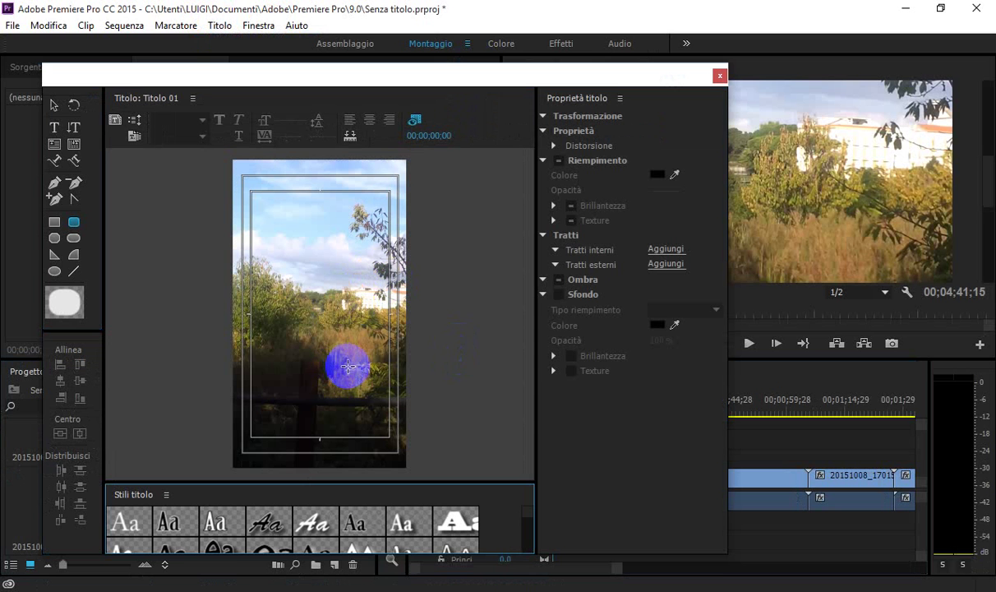
left_click(215, 522)
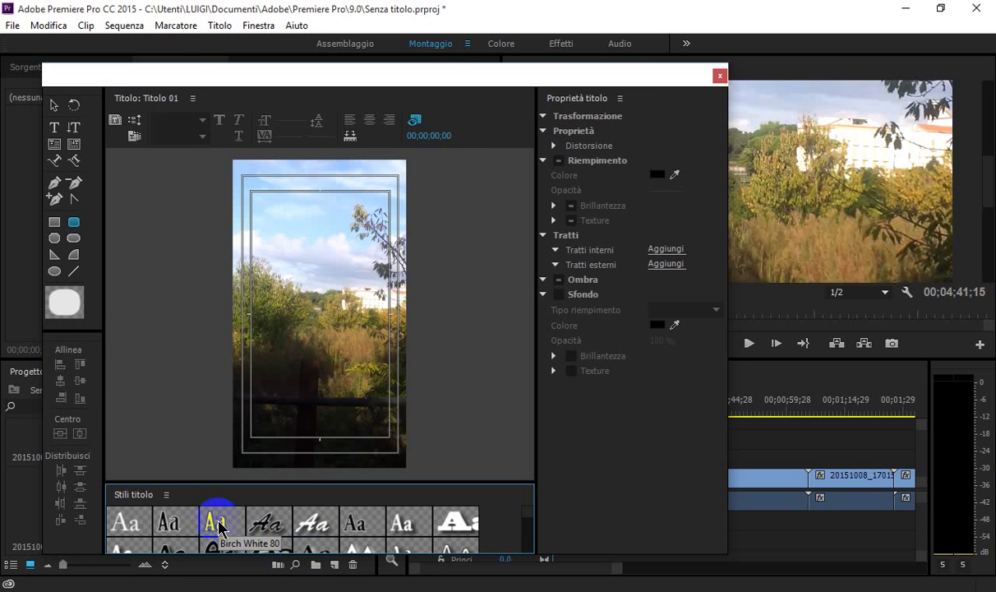
Write NEL GIARDINO across the frame's middle and enlarge it to font size 172.1.
left_click(263, 318)
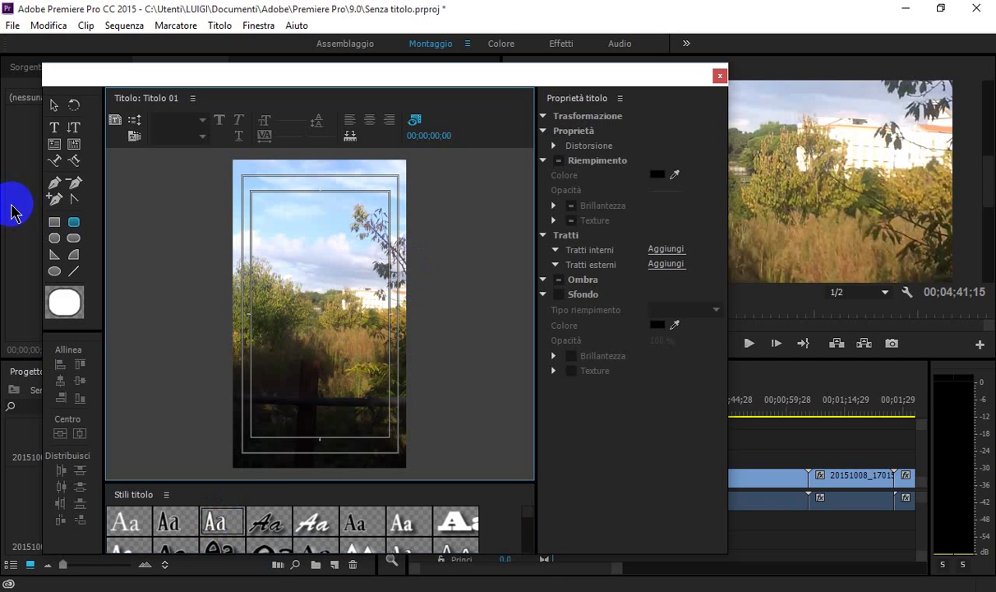
left_click(54, 127)
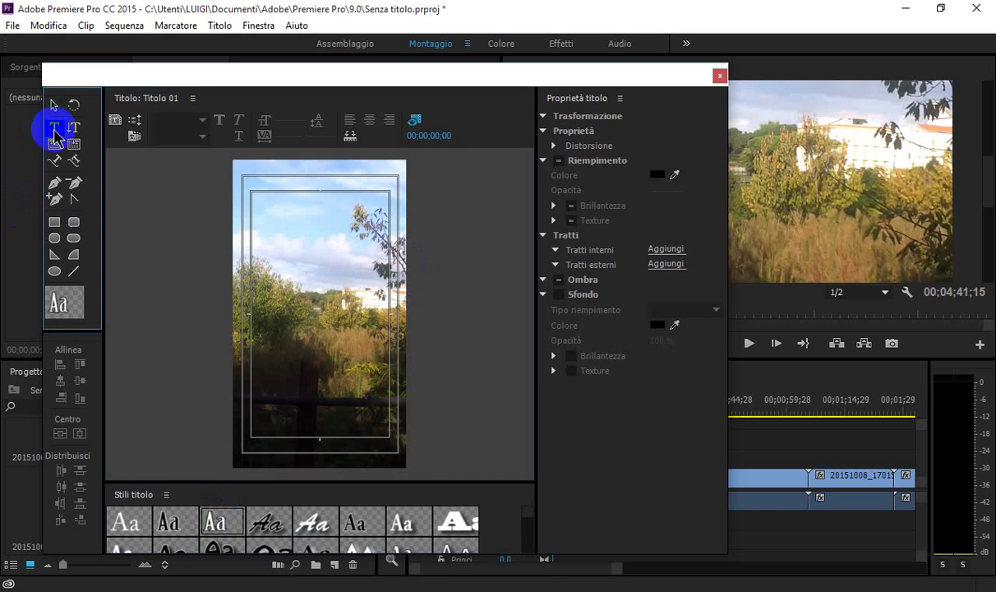
left_click(257, 312)
type("NEL GIARDINO")
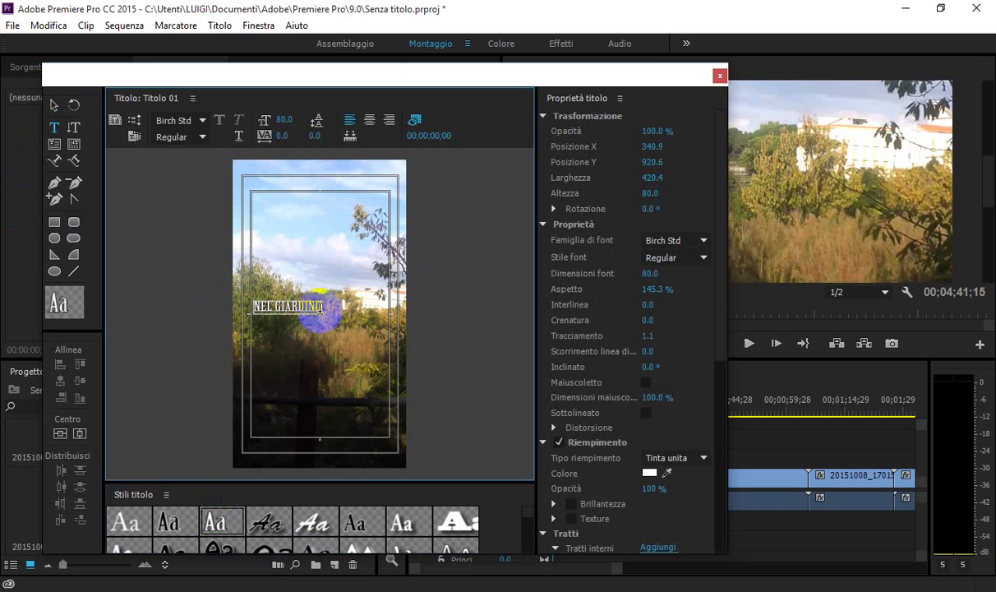
left_click(56, 108)
left_click(345, 311)
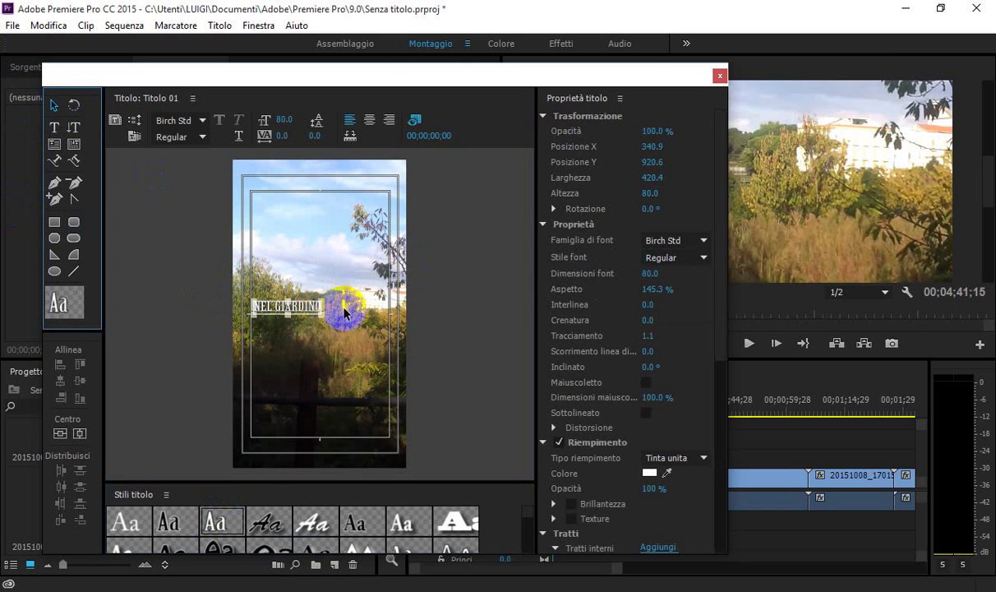
left_click_drag(321, 313, 385, 329)
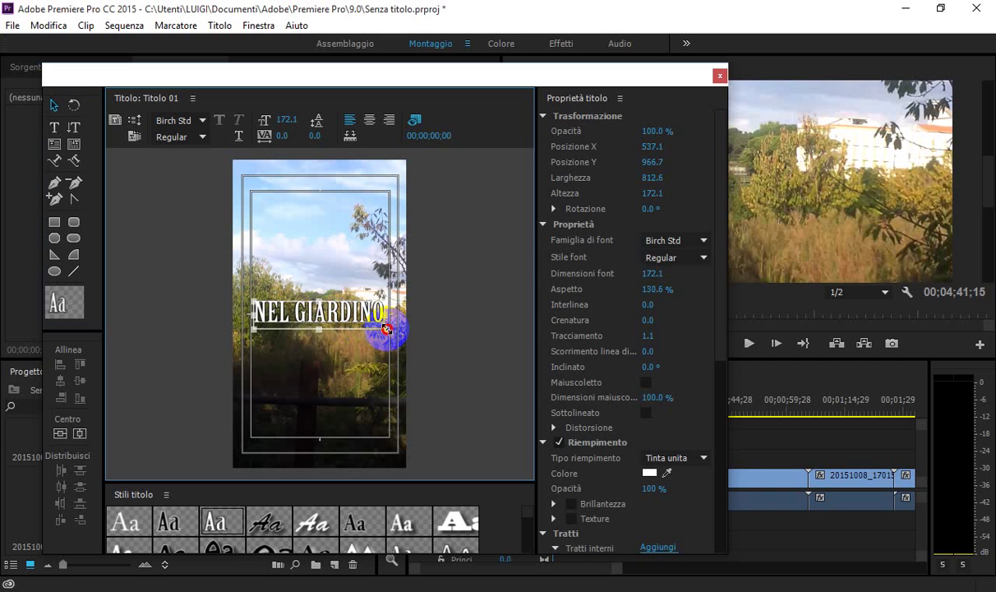
left_click(323, 269)
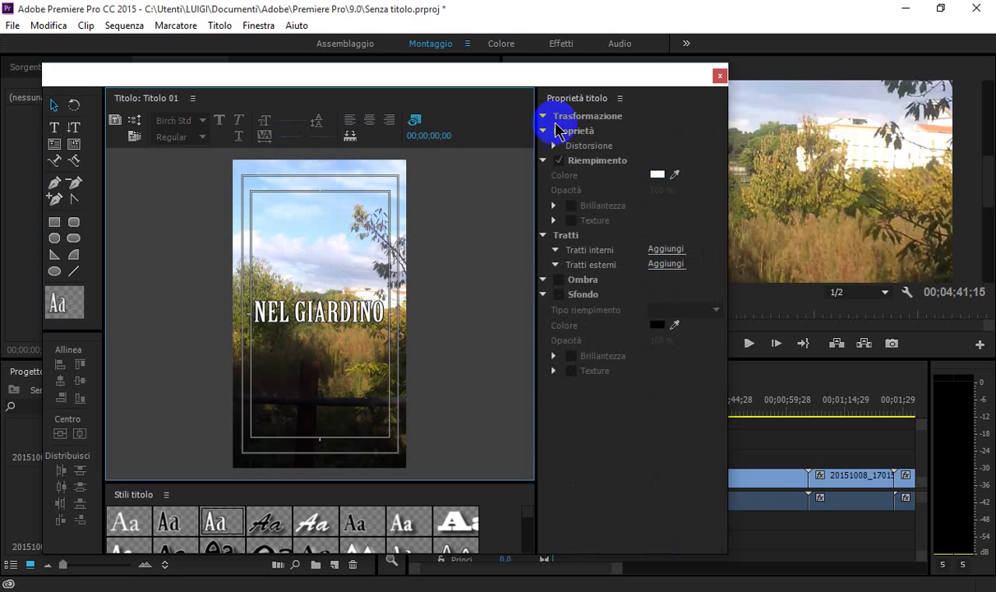
Close the titler and place Titolo 01 at the start of track V2.
left_click(720, 76)
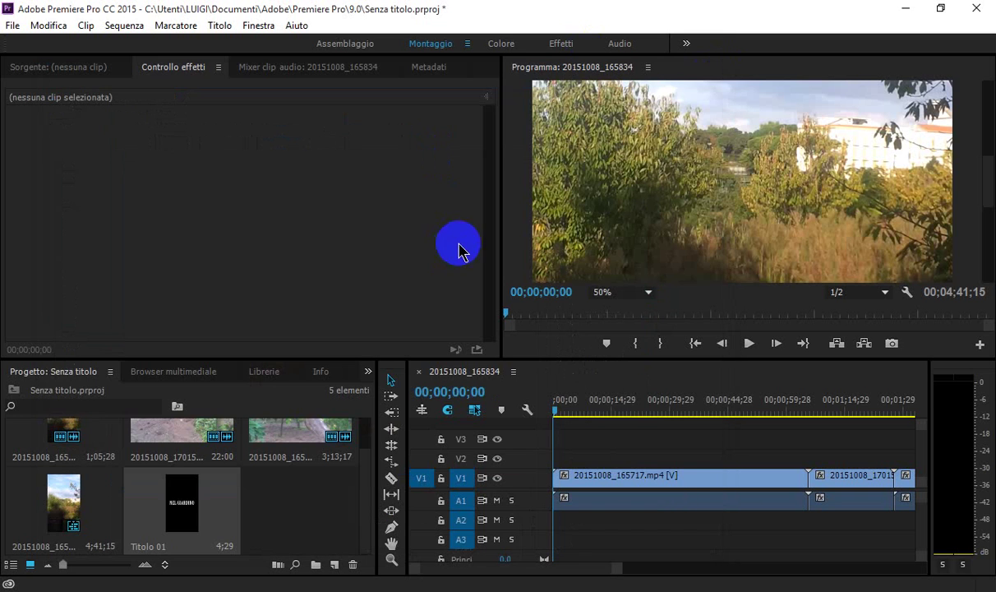
left_click_drag(179, 508, 560, 434)
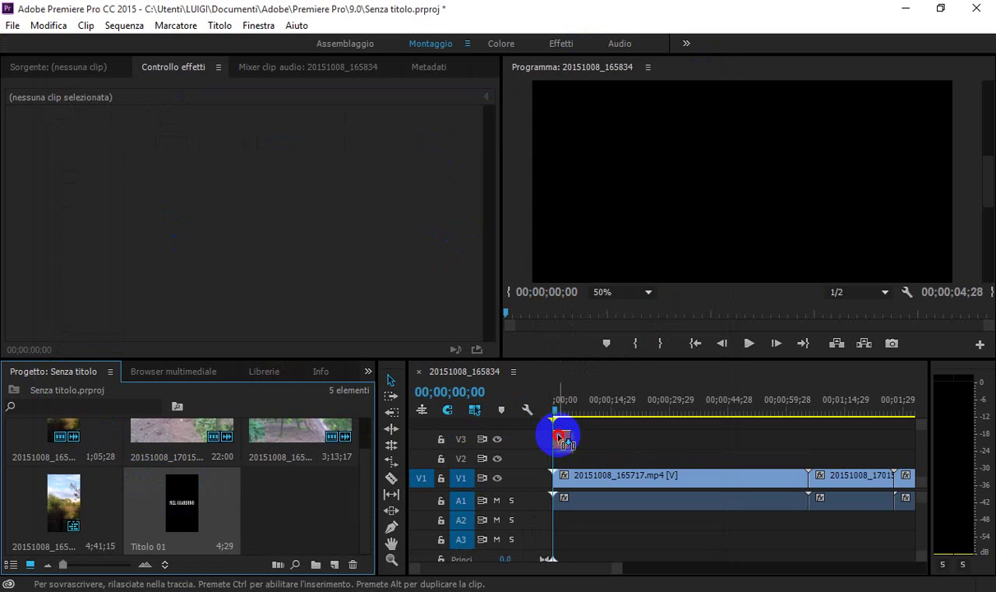
left_click_drag(559, 448, 568, 483)
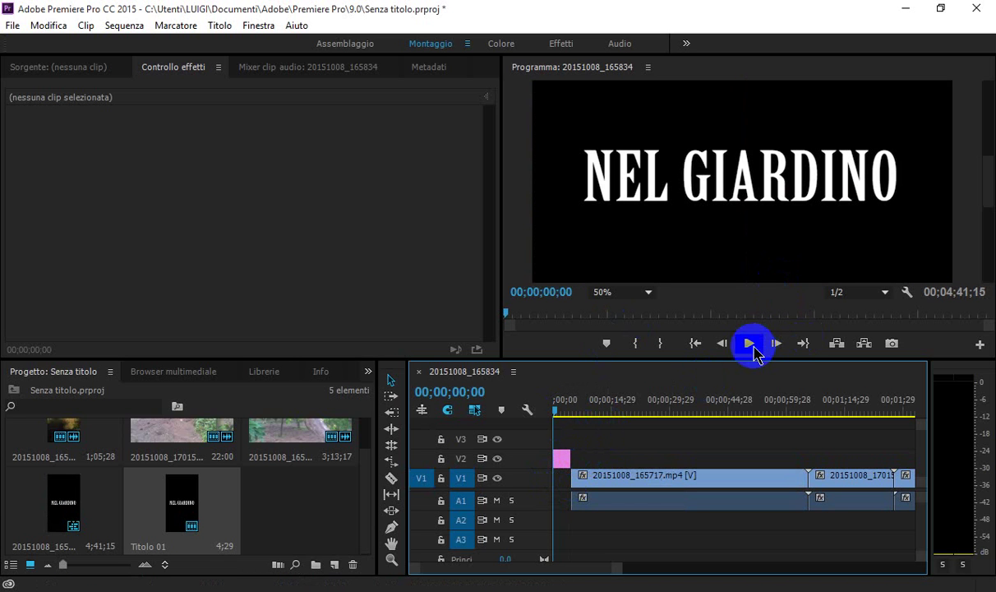
Play back the sequence from the start, then stop it.
left_click(749, 344)
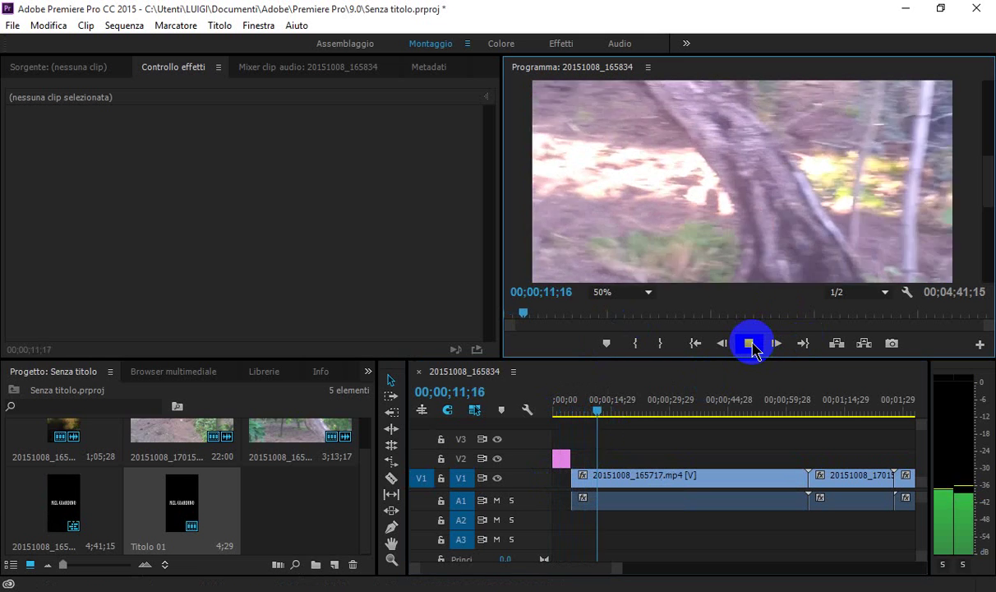
left_click(752, 345)
scroll(841, 474, "down", 2)
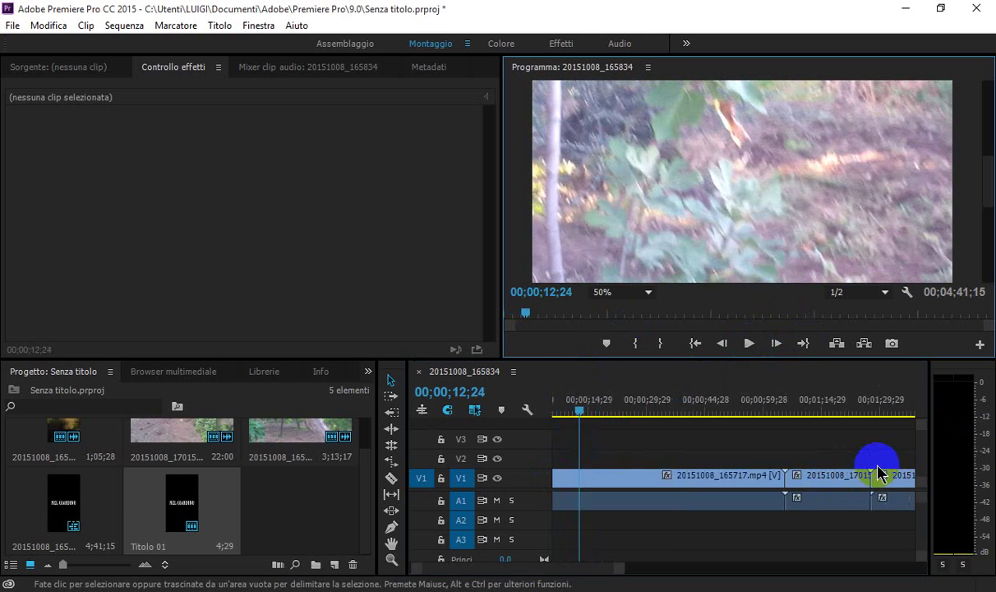
scroll(879, 475, "down", 3)
scroll(876, 470, "down", 3)
scroll(876, 470, "down", 2)
scroll(875, 470, "down", 2)
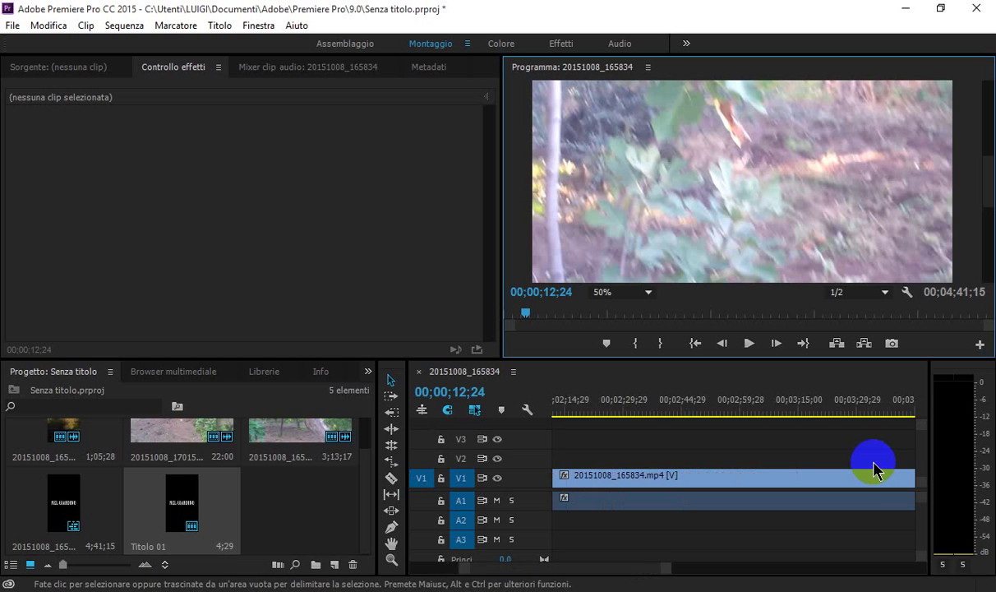
scroll(876, 470, "down", 2)
scroll(875, 471, "down", 2)
scroll(875, 471, "up", 1)
scroll(875, 470, "up", 1)
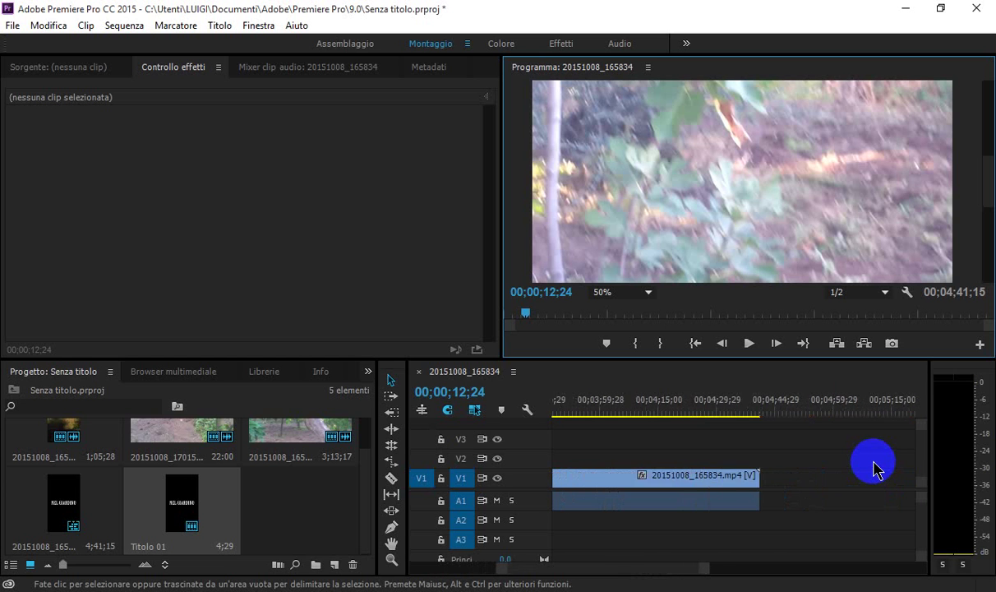
scroll(876, 470, "up", 2)
scroll(875, 470, "up", 1)
scroll(875, 471, "up", 2)
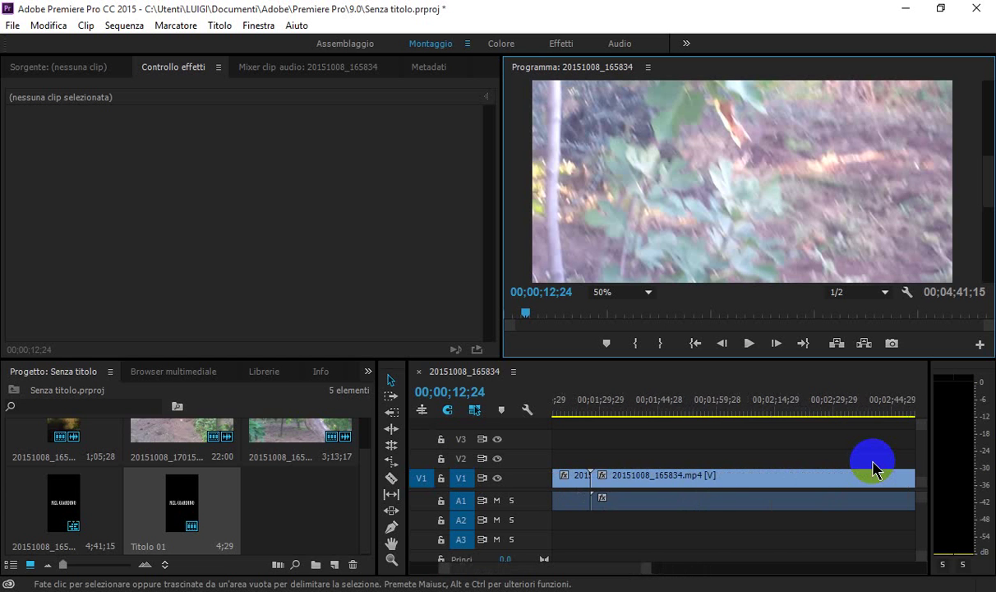
scroll(875, 470, "up", 2)
scroll(855, 480, "down", 2)
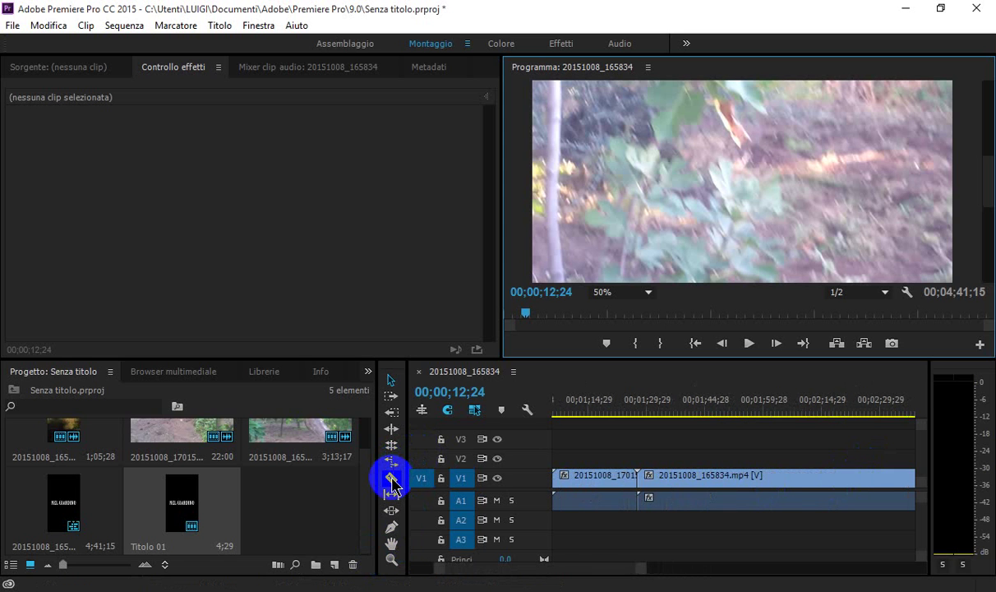
Cut the V1 clips with the Razor tool, splitting the last clip near its end.
left_click(392, 477)
left_click(811, 475)
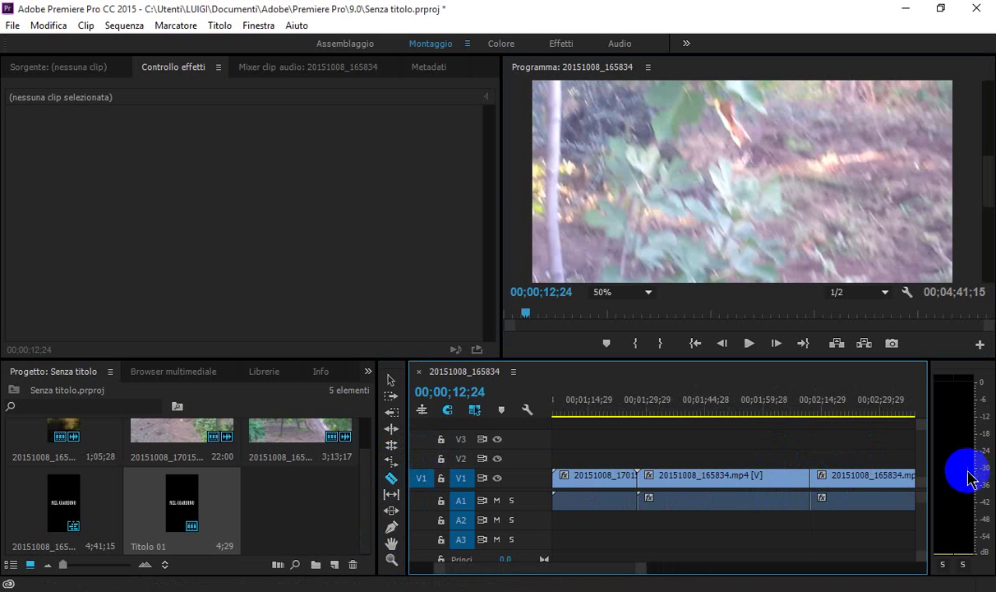
left_click(901, 475)
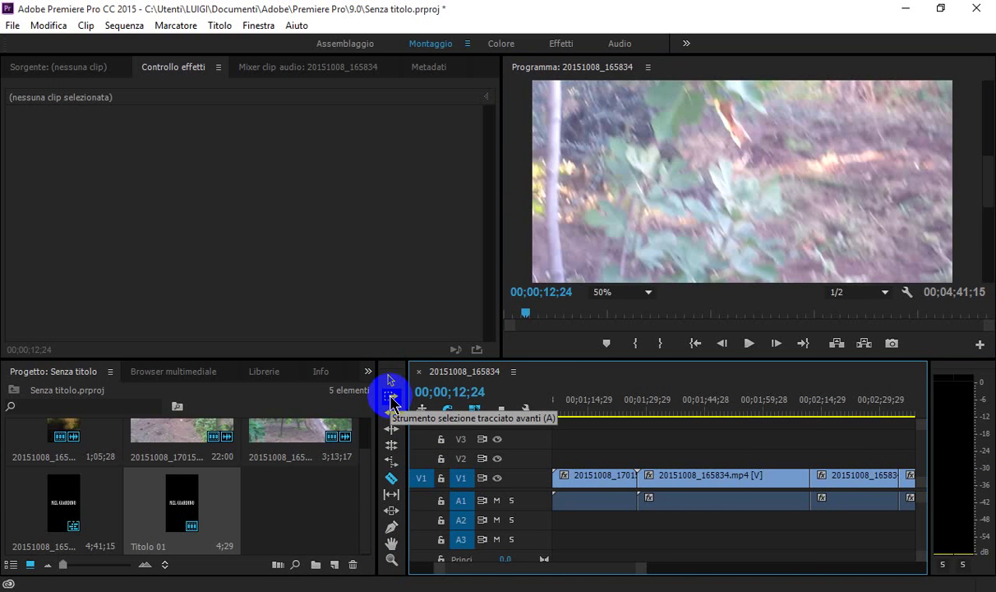
Select every clip from the first one onward with Track Select Forward.
left_click(393, 401)
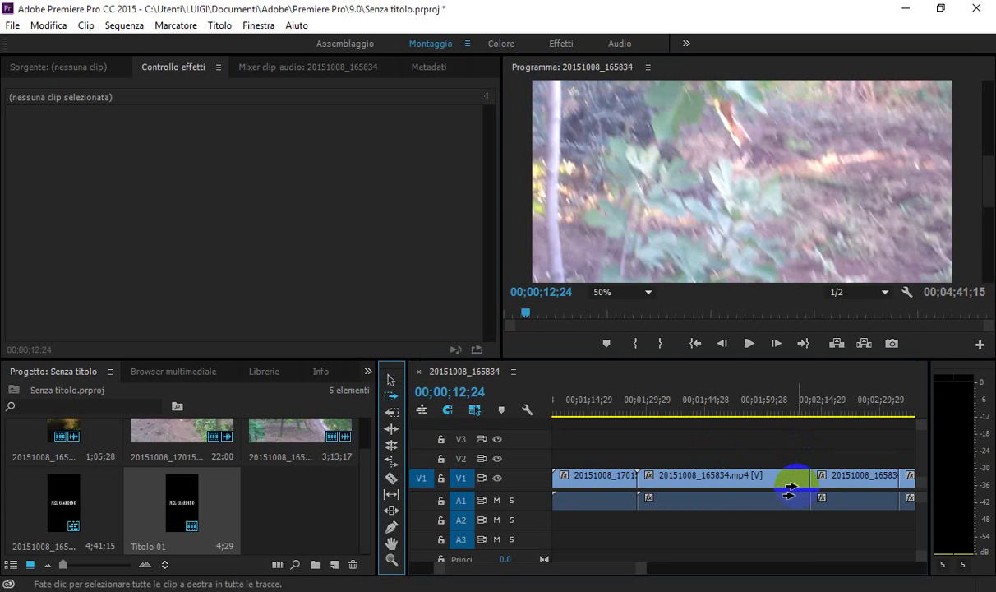
left_click_drag(789, 489, 689, 493)
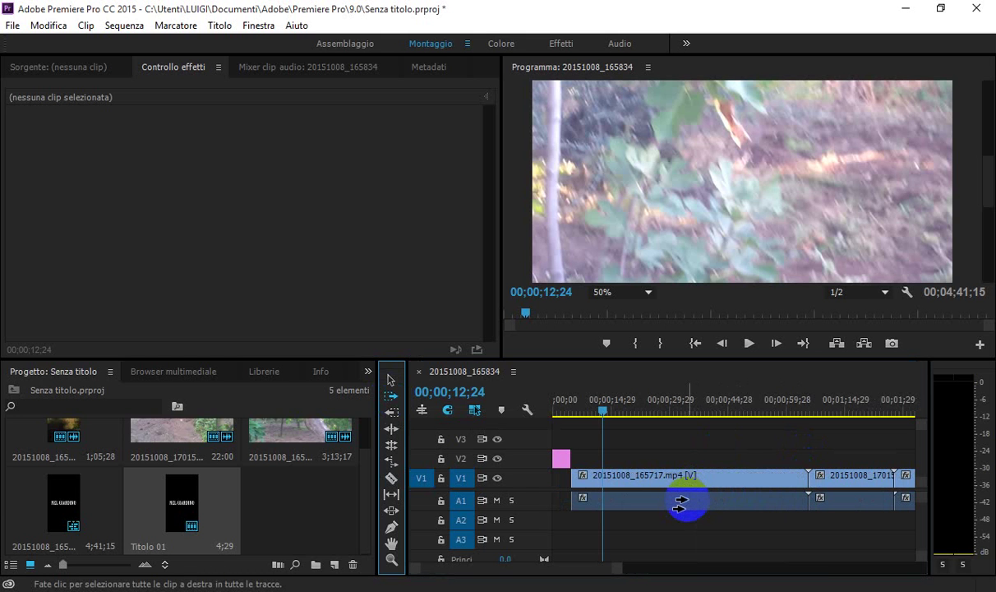
left_click(682, 501)
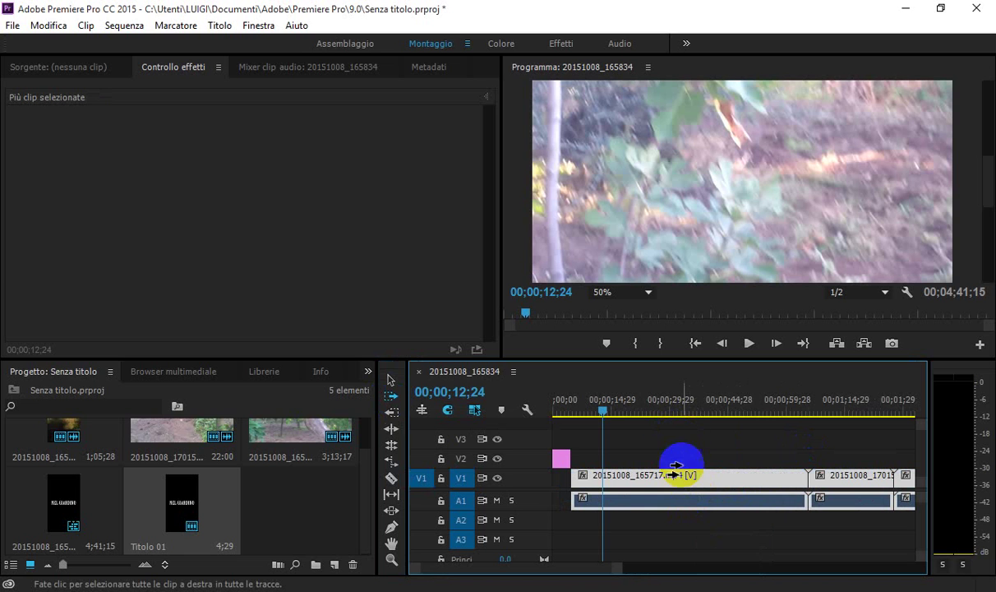
Try the Slide and Hand tools, then zoom in repeatedly around 00;00;45 of the first clip.
left_click(393, 515)
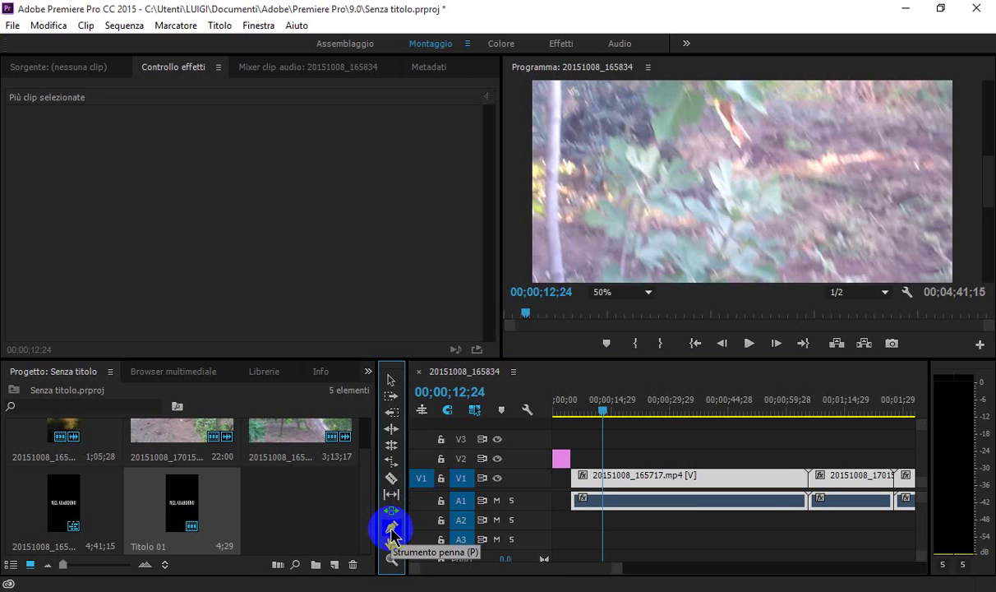
left_click(393, 543)
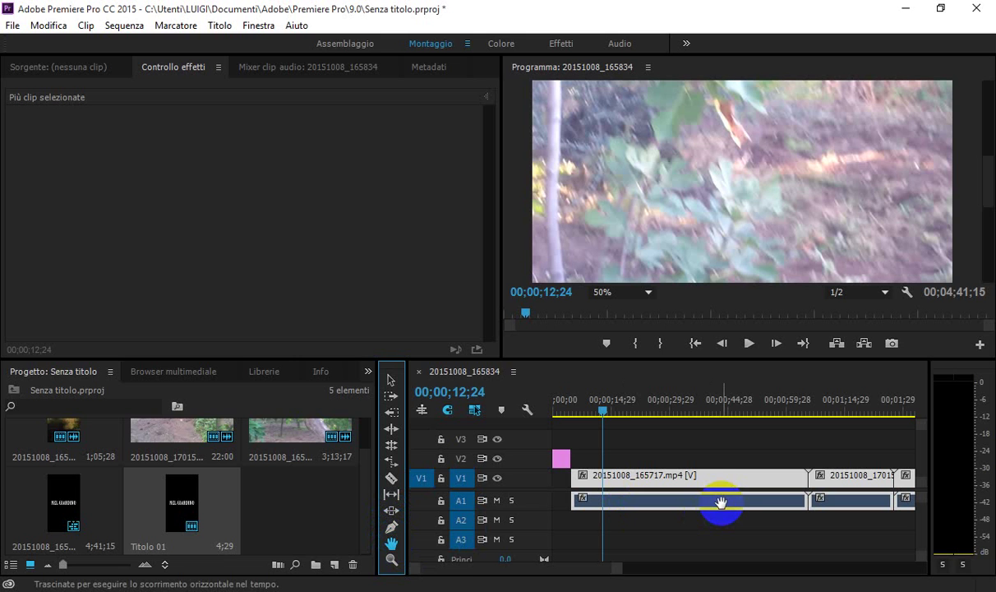
left_click(392, 562)
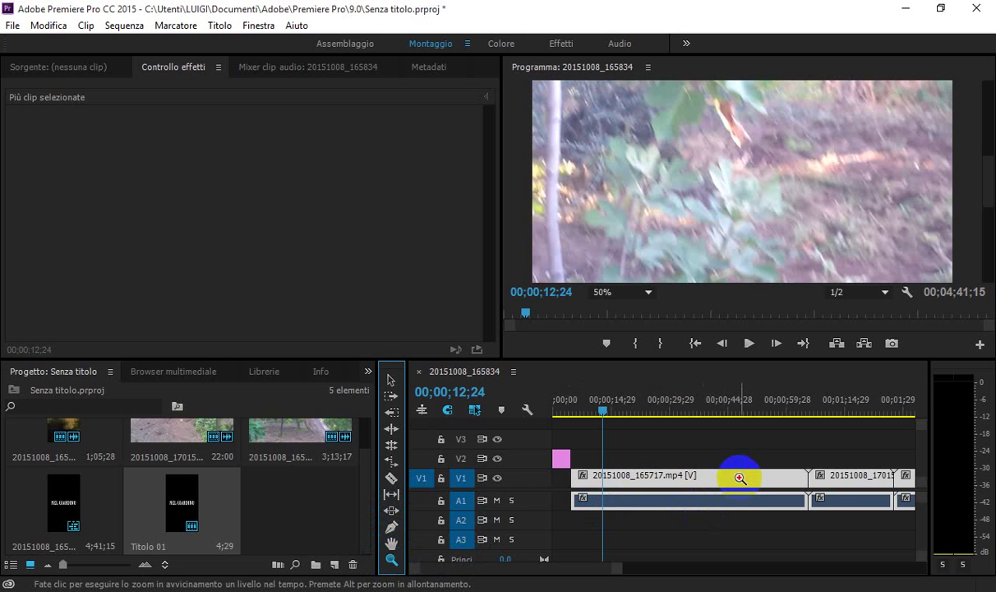
left_click(758, 457)
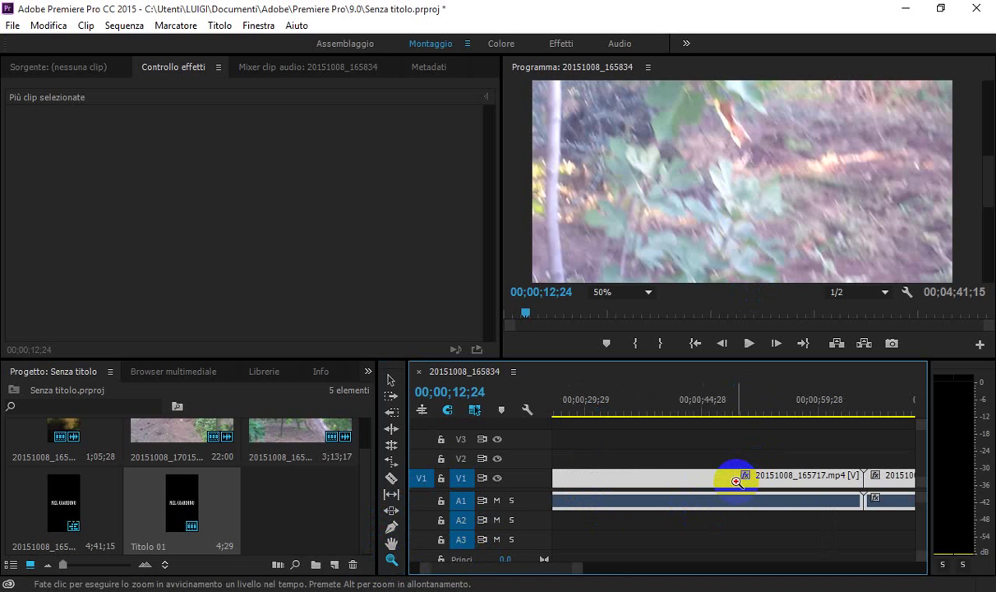
left_click(736, 481)
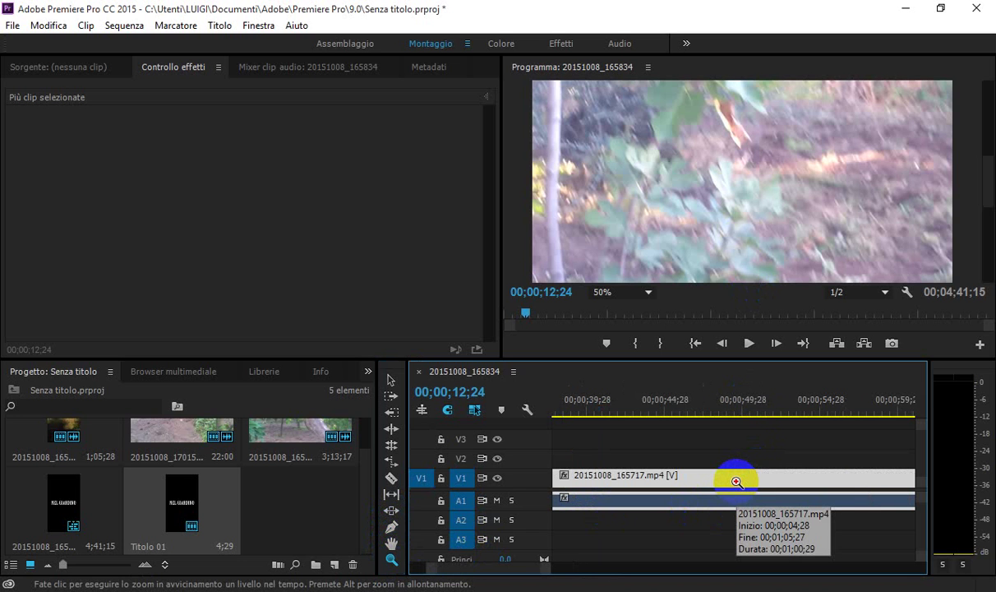
left_click(735, 480)
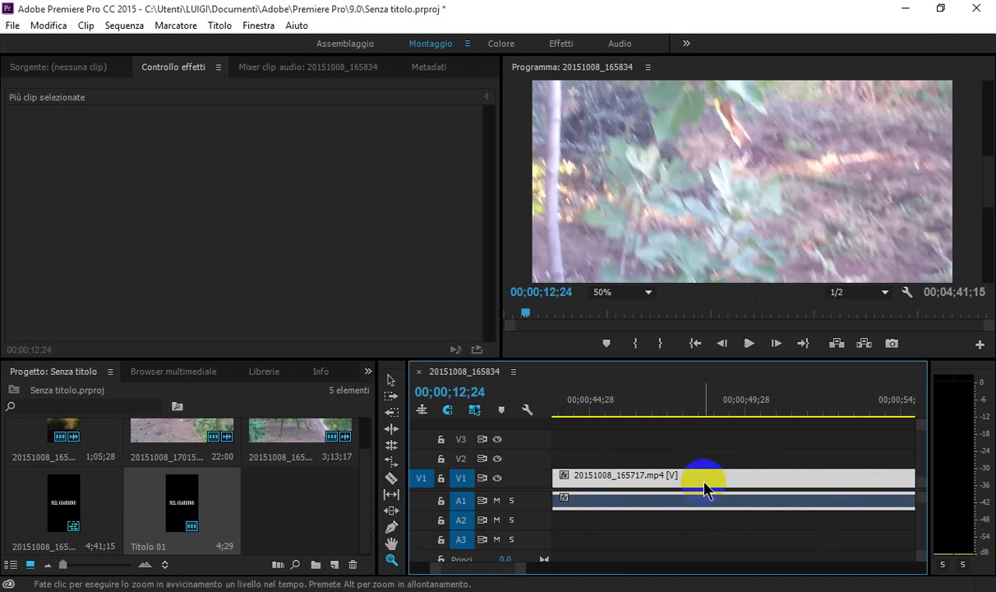
right_click(704, 489)
left_click(651, 475)
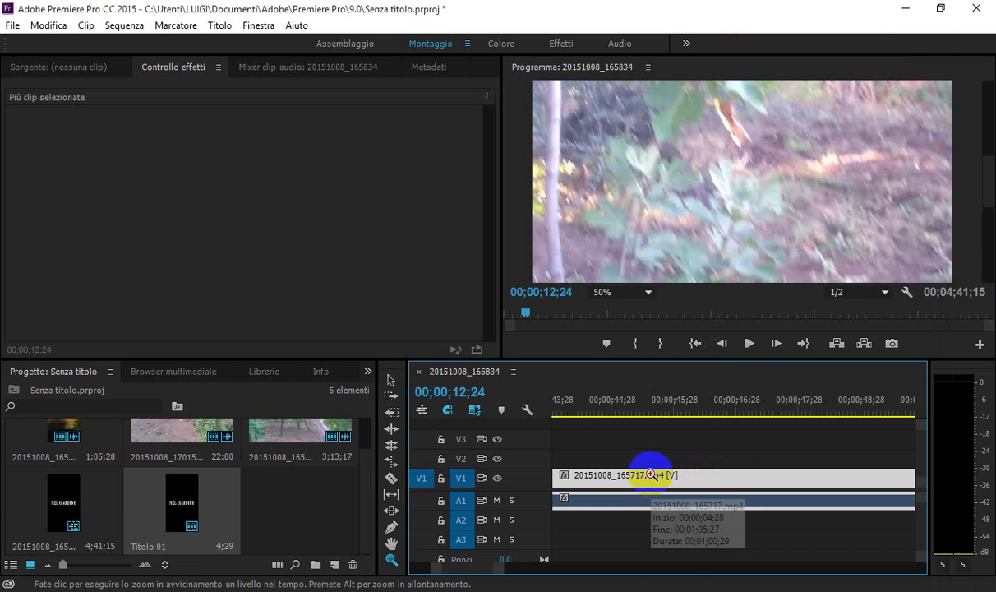
left_click(623, 477)
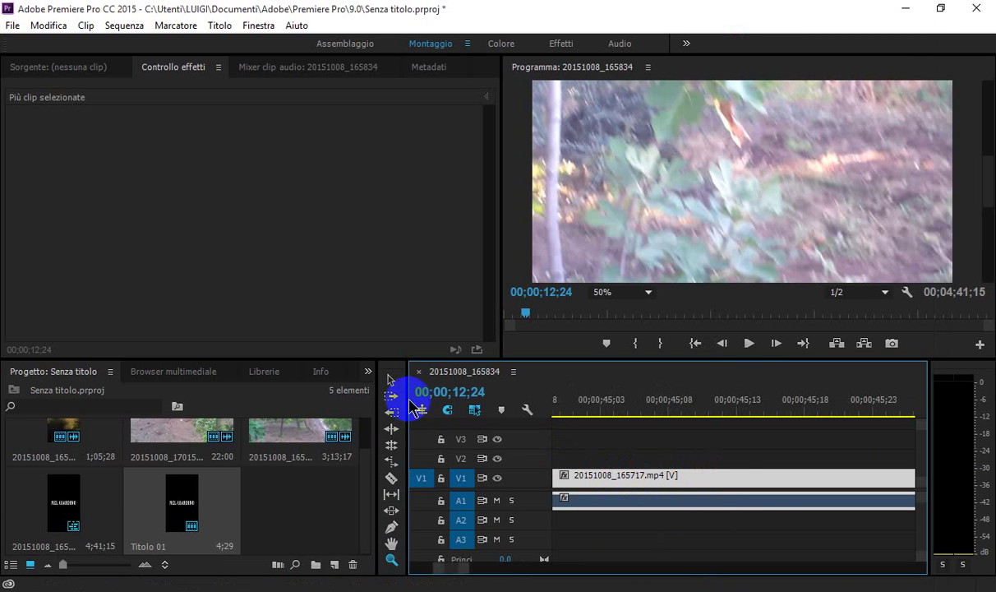
left_click(391, 380)
Drag the selected clips 14 frames later so the first starts at 00;00;05;12.
left_click(583, 468)
left_click_drag(595, 483, 665, 483)
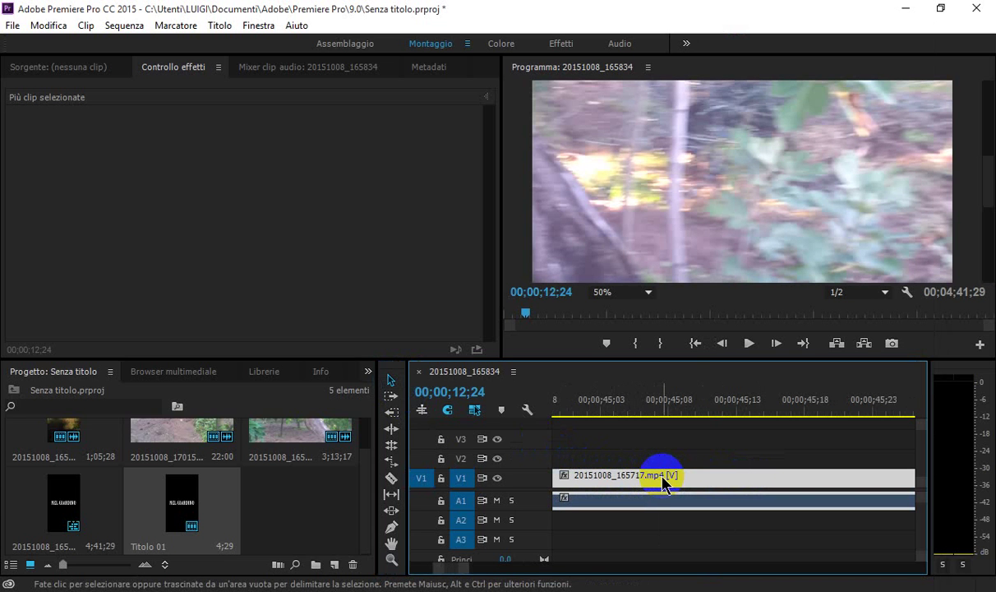
scroll(668, 483, "up", 5)
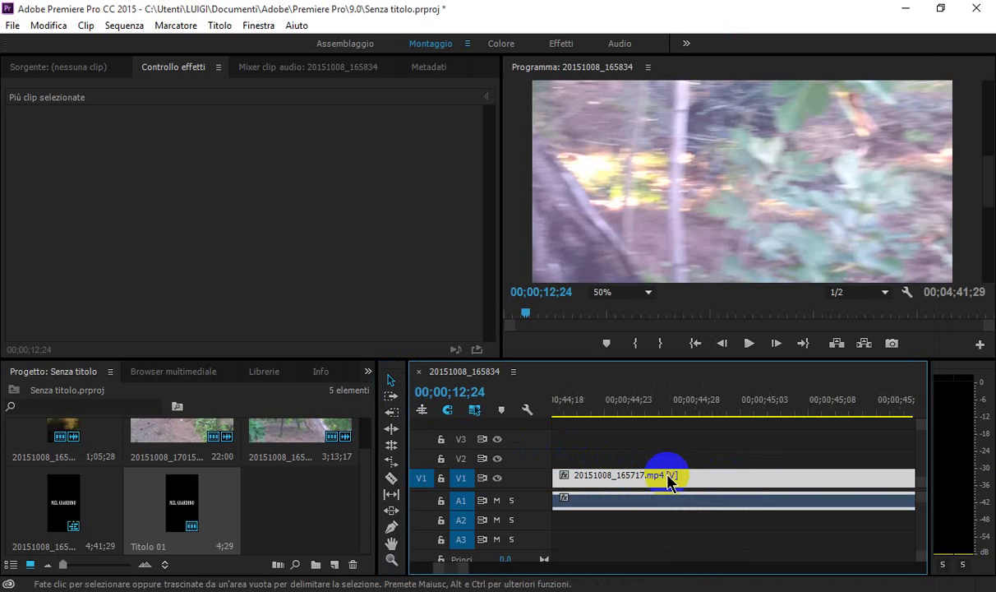
scroll(668, 483, "up", 3)
scroll(668, 483, "up", 3)
scroll(668, 484, "up", 3)
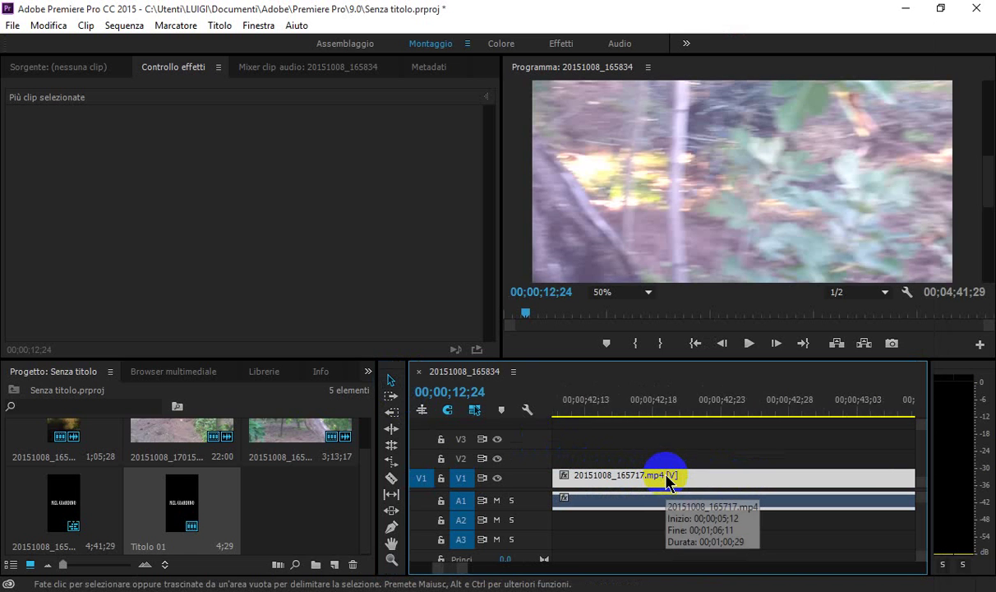
scroll(667, 483, "up", 3)
scroll(667, 483, "up", 3)
scroll(667, 484, "up", 3)
scroll(667, 483, "up", 3)
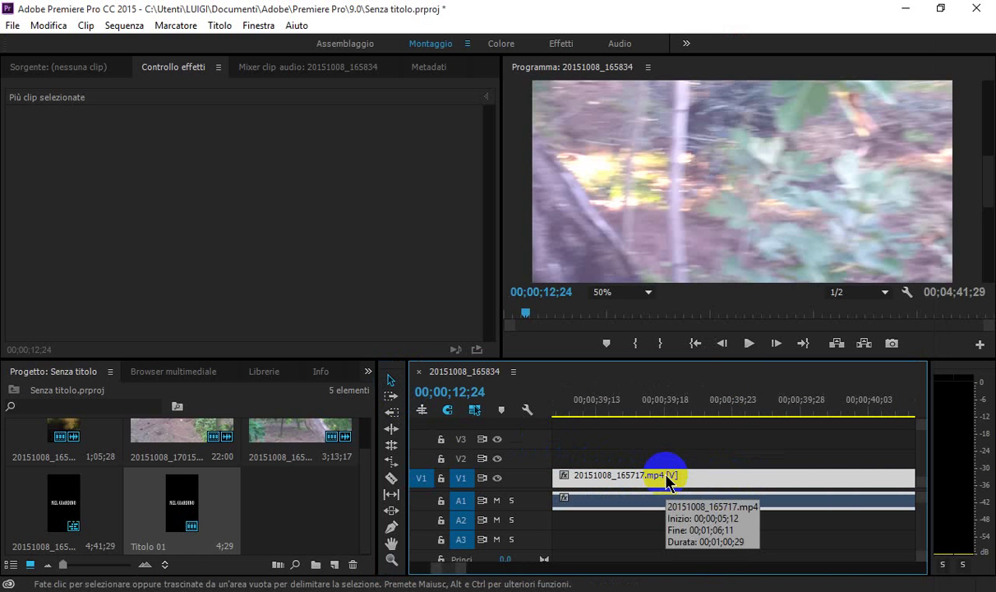
scroll(668, 484, "up", 3)
scroll(668, 484, "up", 3)
scroll(667, 483, "up", 3)
scroll(668, 483, "up", 3)
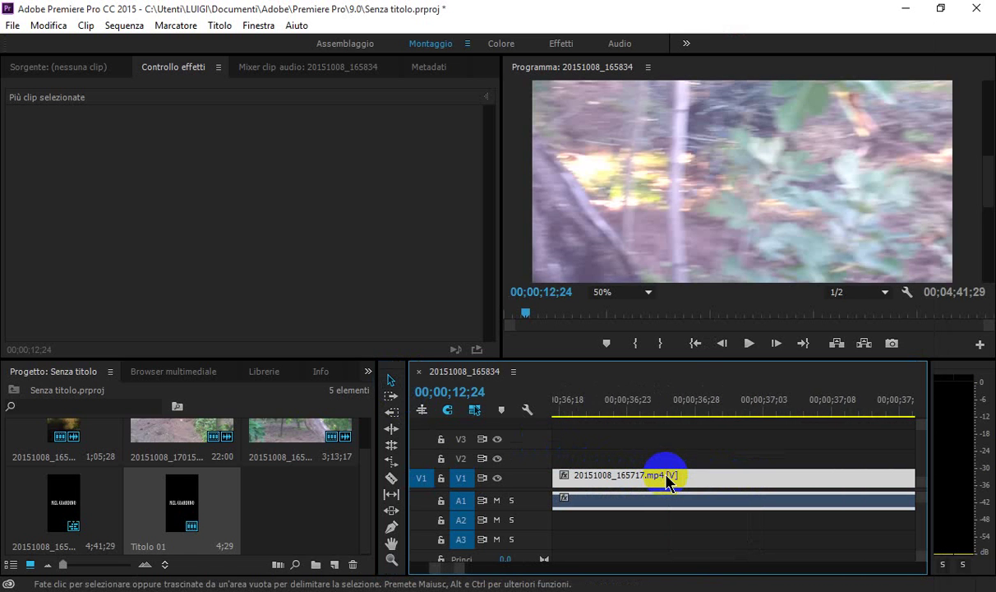
scroll(668, 484, "up", 3)
scroll(667, 483, "up", 2)
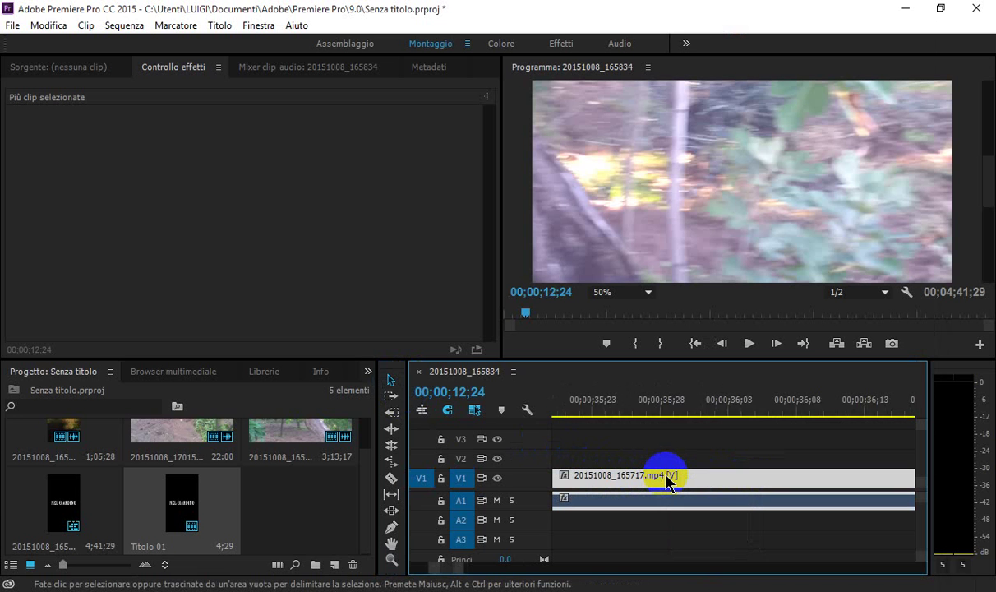
scroll(667, 483, "up", 2)
scroll(668, 484, "up", 2)
scroll(668, 483, "up", 2)
scroll(668, 483, "up", 2)
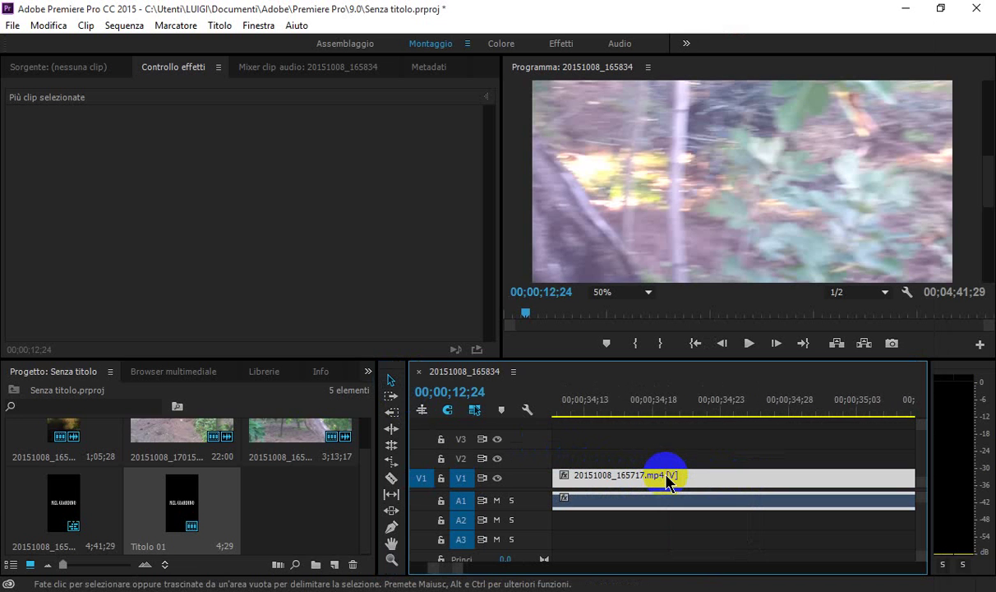
scroll(667, 483, "up", 2)
scroll(667, 484, "up", 2)
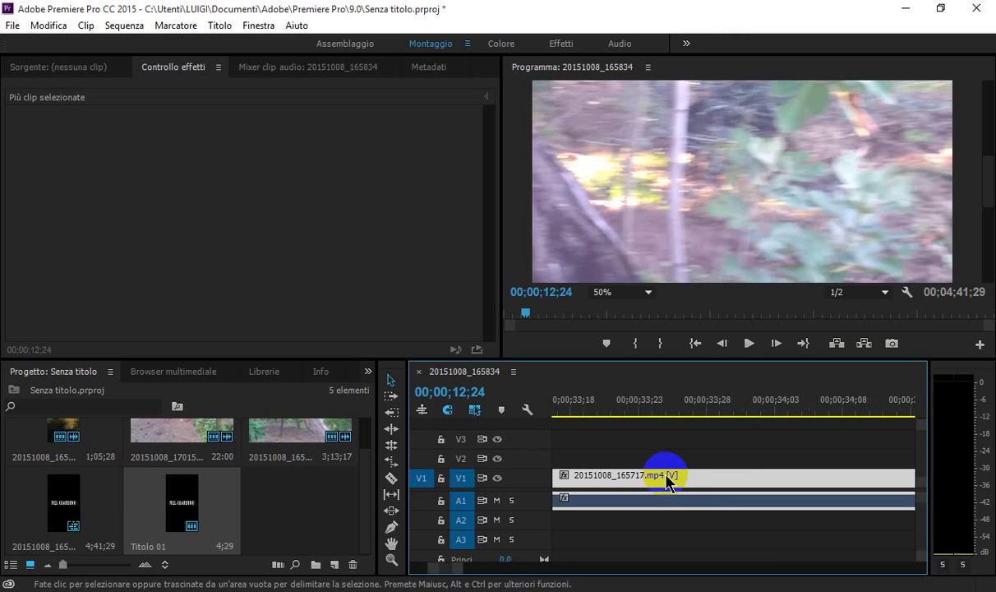
Play part of the sequence, stopping at 00;00;17;07.
left_click(748, 343)
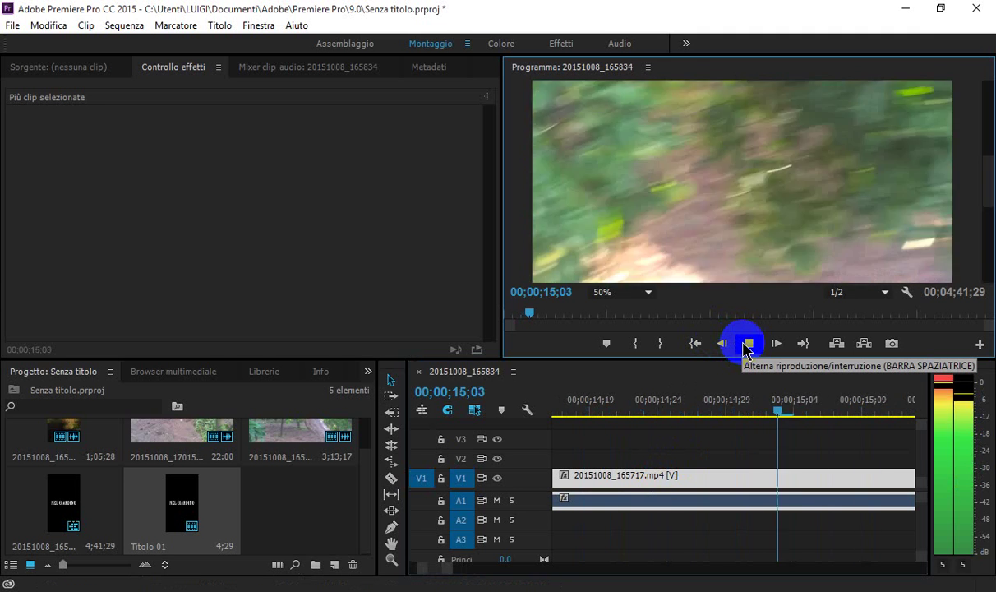
left_click(748, 343)
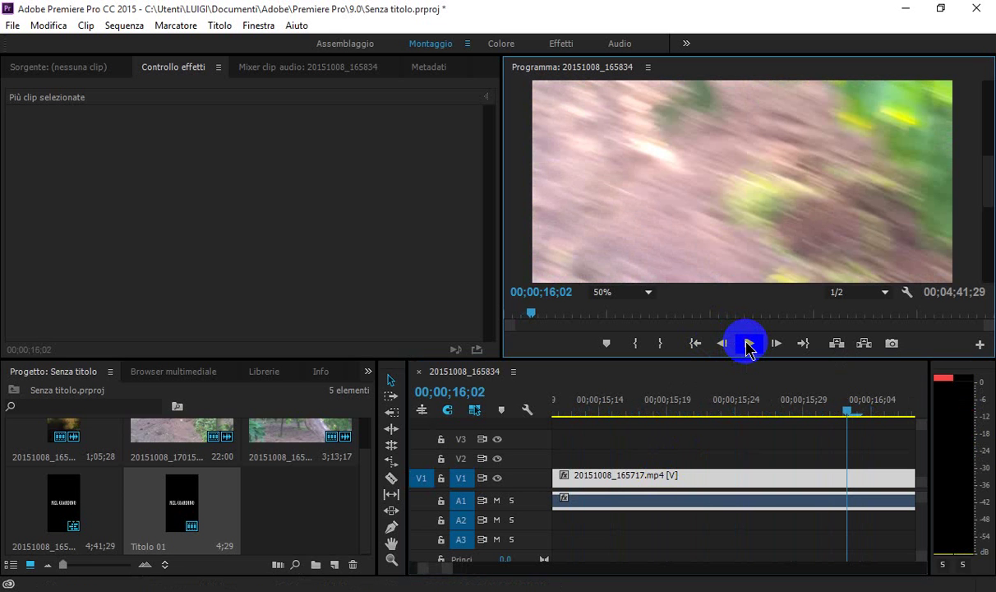
left_click(748, 344)
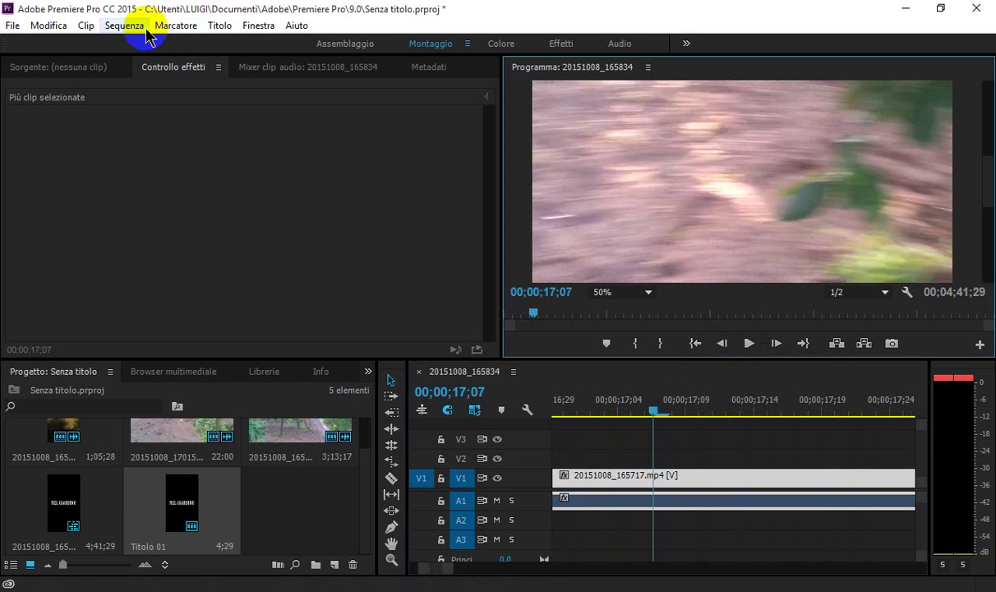
Set the large volume adjustment to 4 dB in Audio preferences, keeping the Fronte + Retro 5.1 mixdown.
left_click(48, 25)
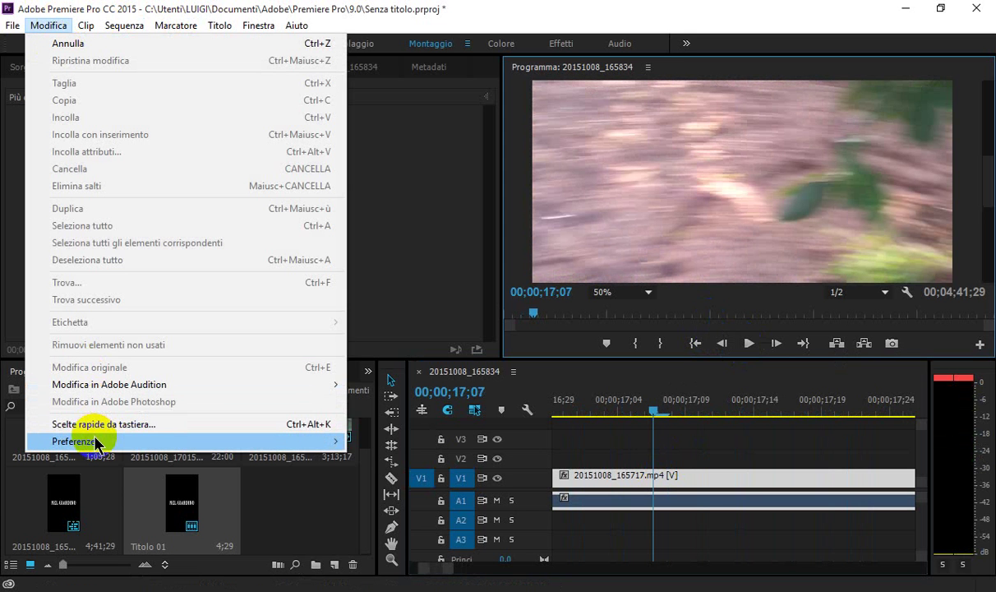
mouse_move(97, 444)
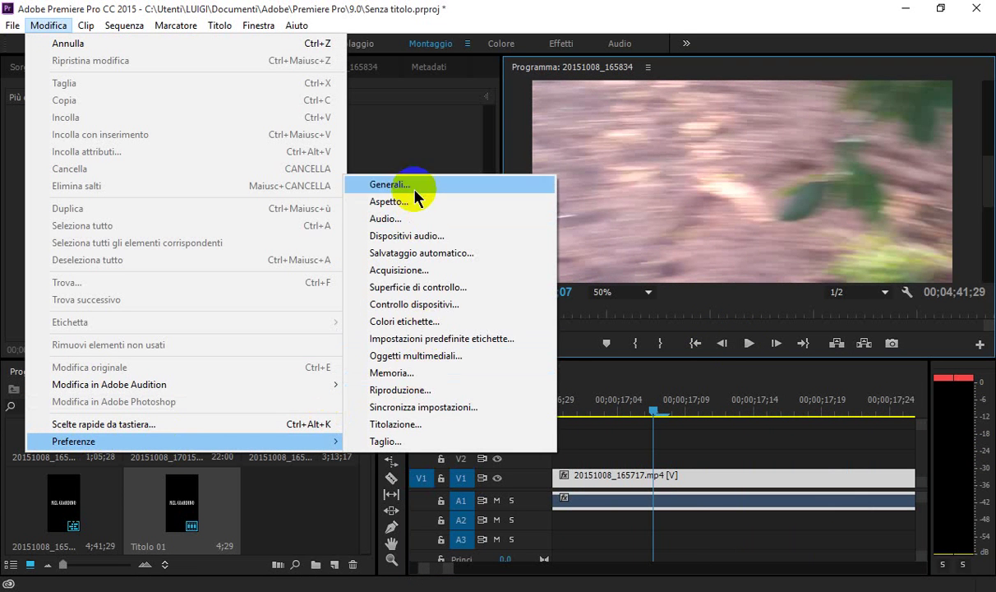
left_click(408, 220)
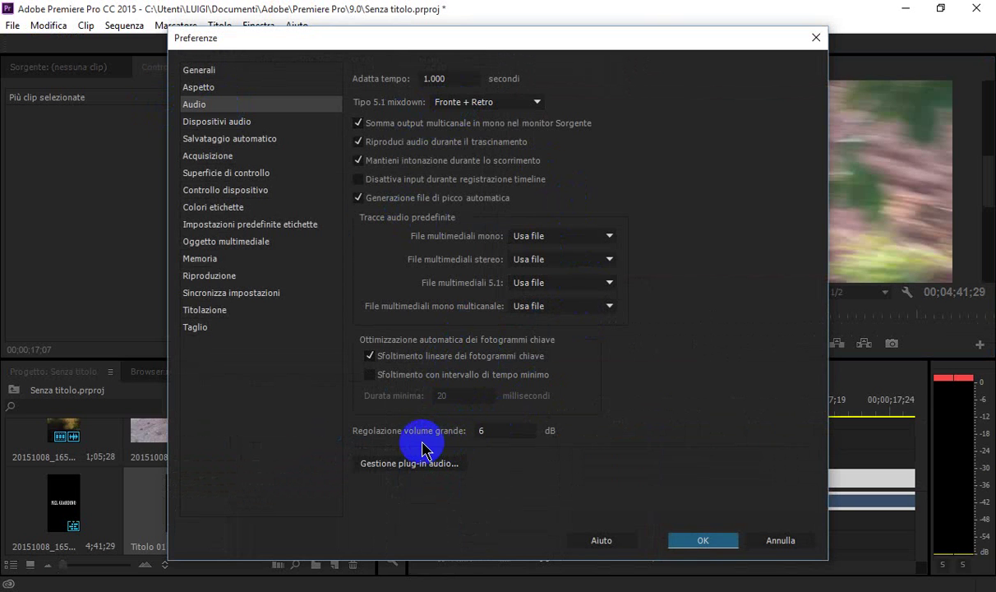
left_click(492, 428)
type("4")
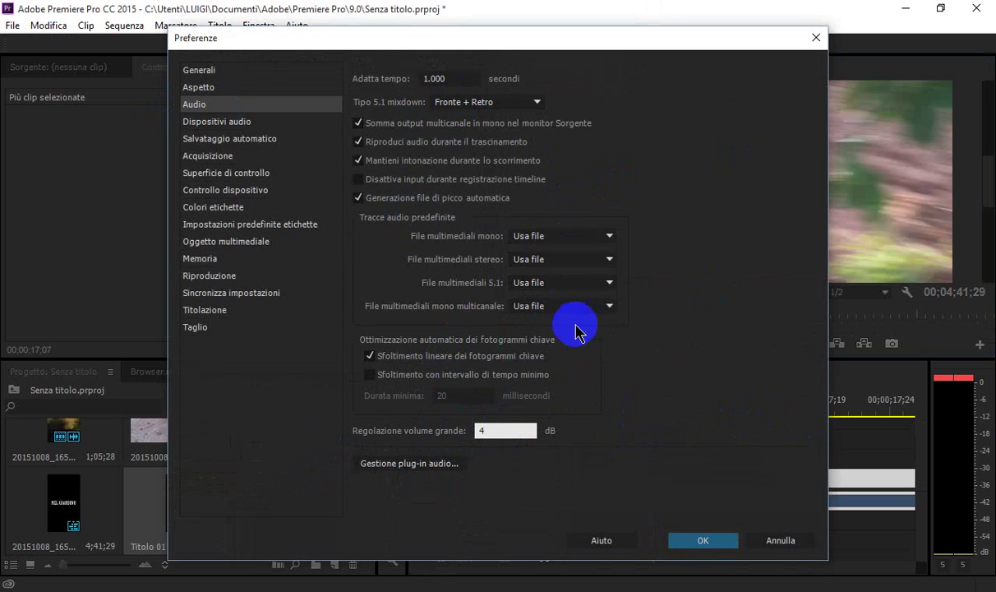
left_click(475, 102)
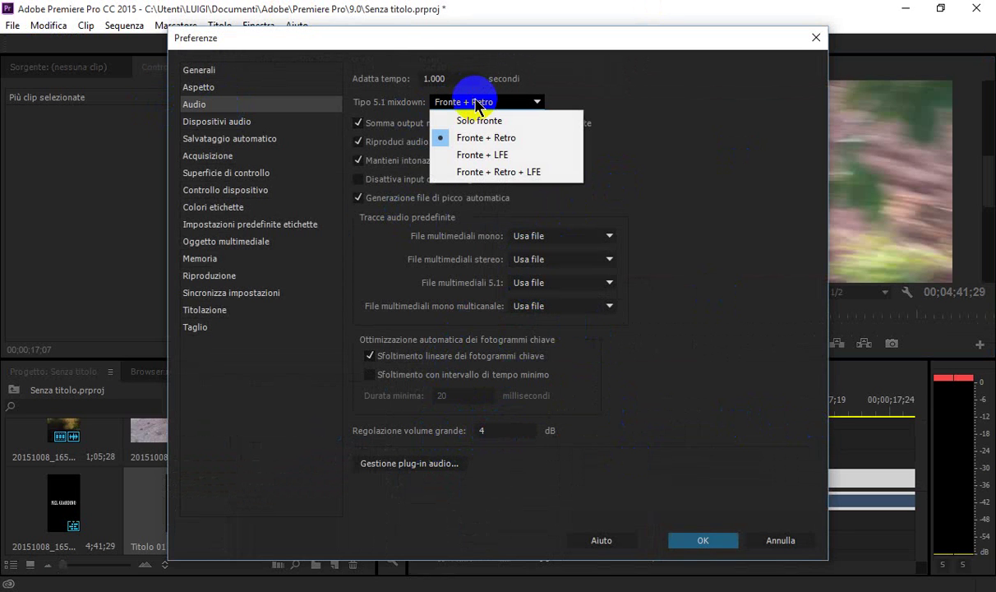
left_click(475, 103)
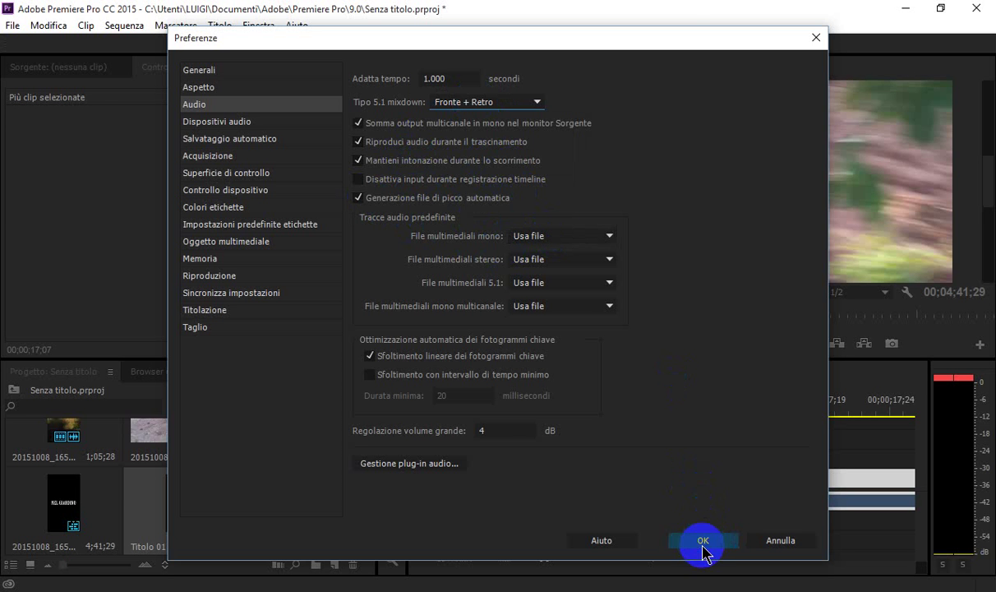
left_click(702, 544)
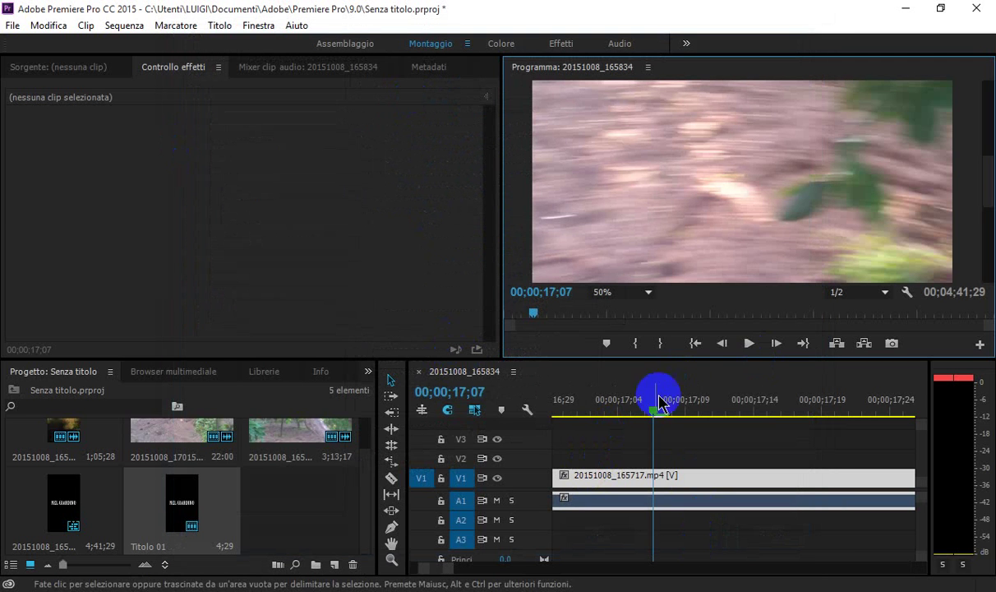
left_click(748, 345)
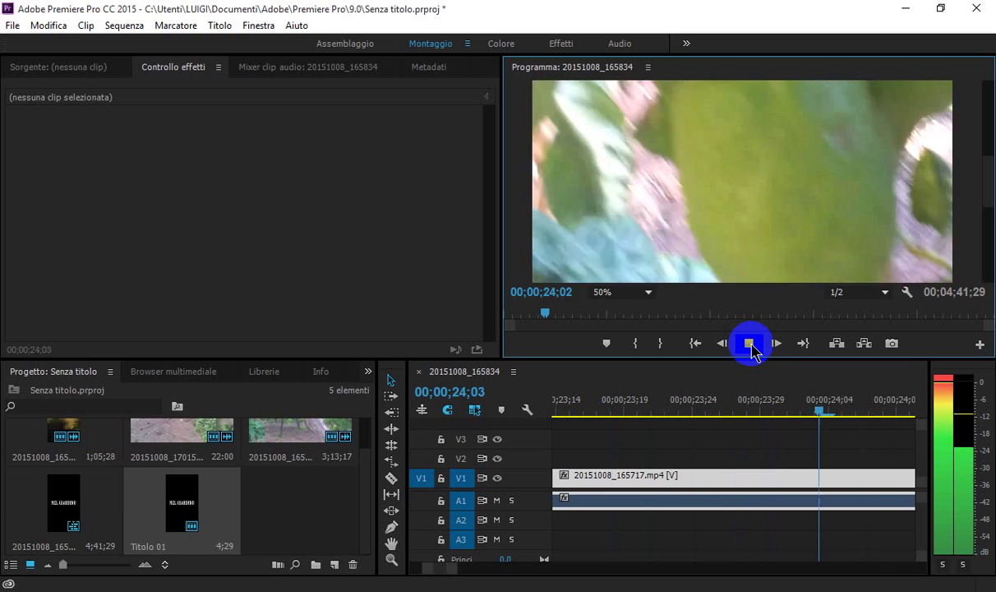
left_click(750, 345)
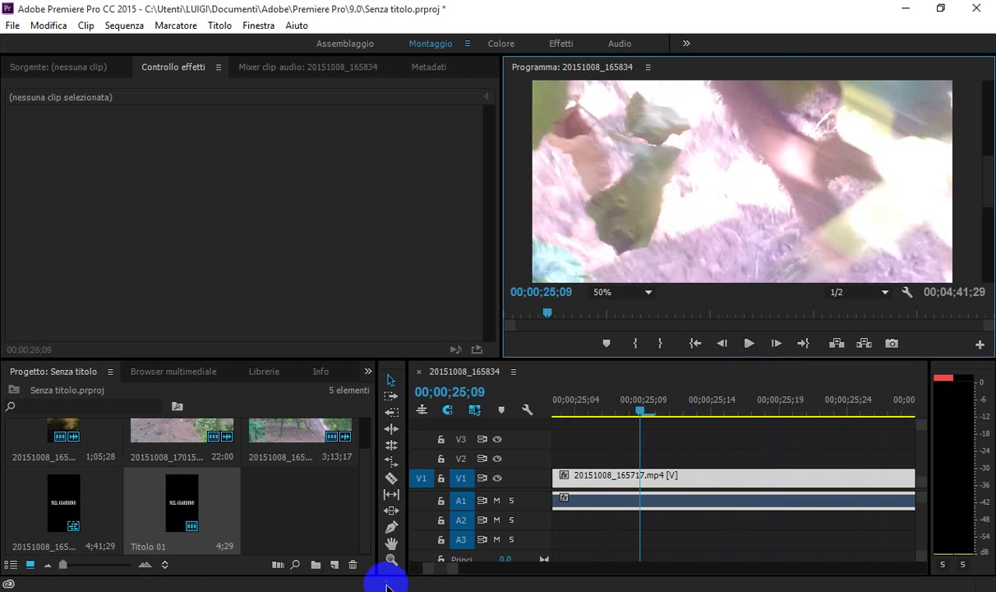
Create a new default vertical rolling title named Titolo 02.
left_click(221, 27)
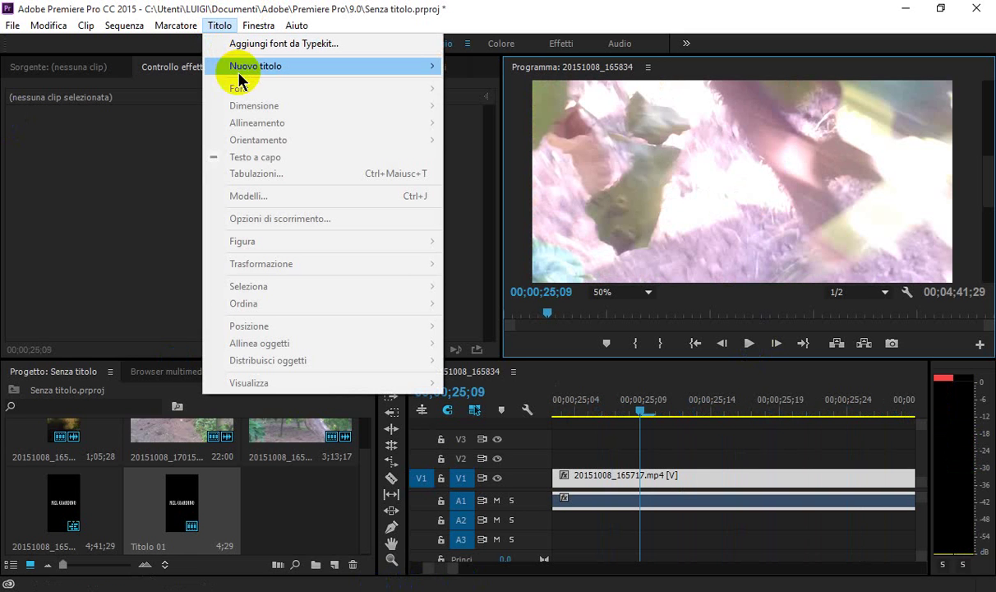
mouse_move(217, 69)
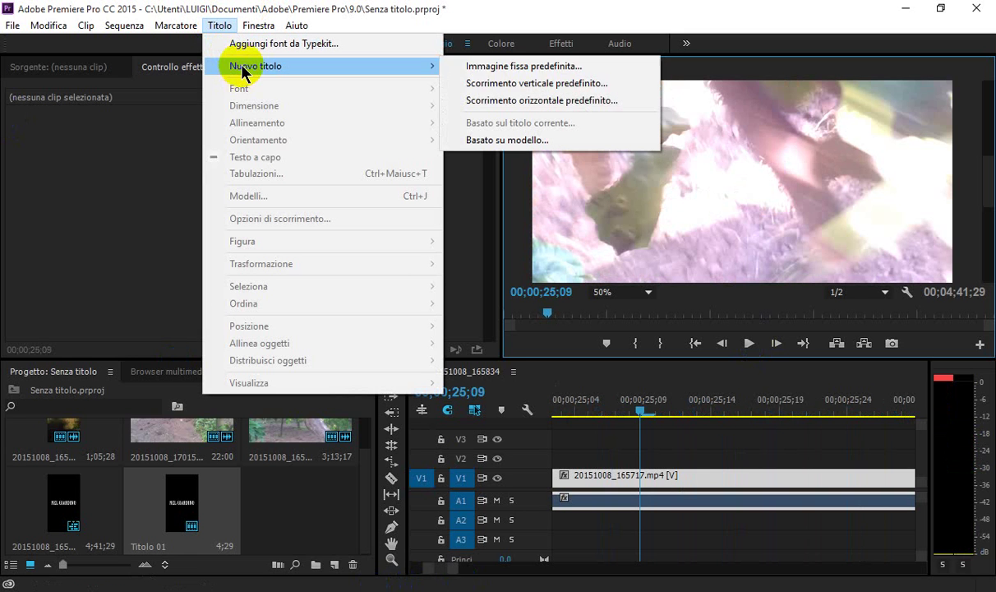
left_click(541, 86)
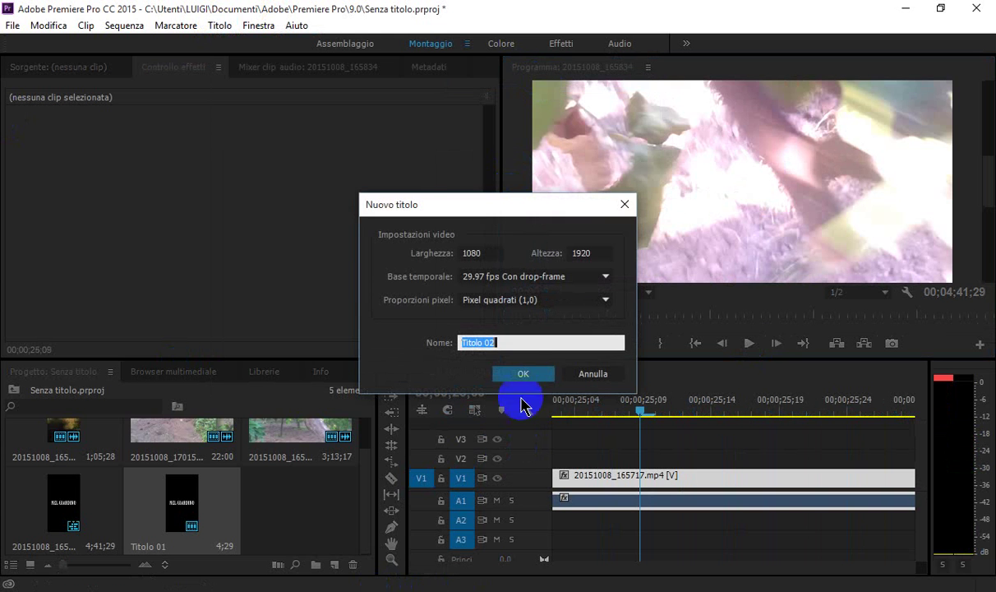
left_click(526, 374)
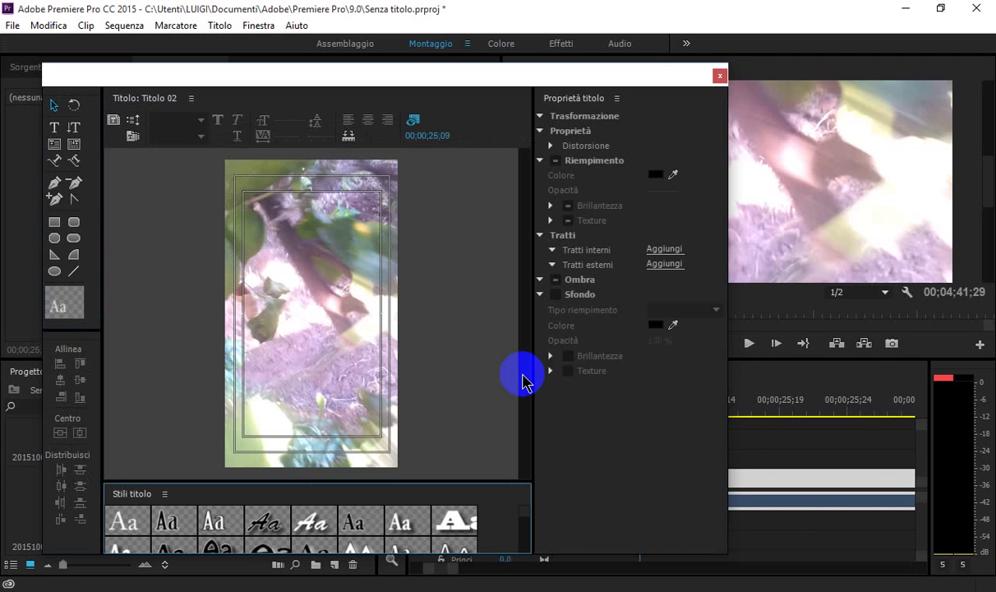
Write FINE FILMATO as vertical text, give it the gold gradient style and centre it vertically.
left_click(74, 129)
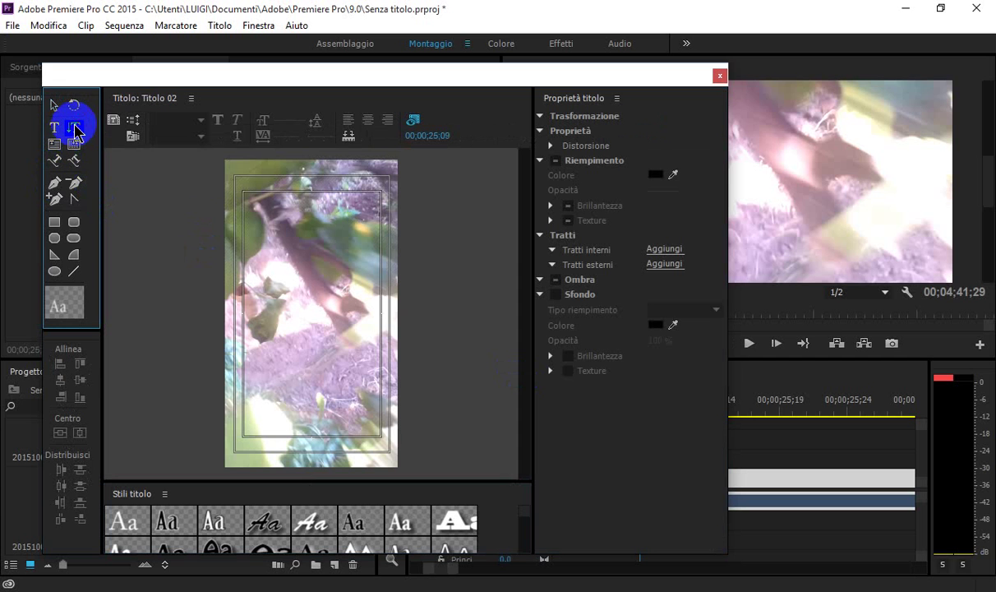
left_click(293, 220)
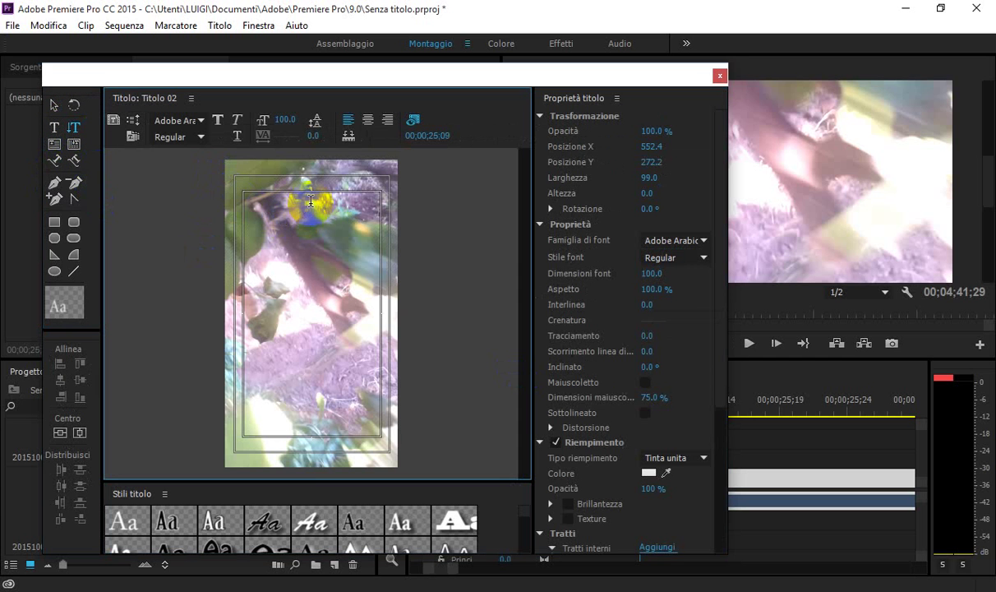
left_click(156, 151)
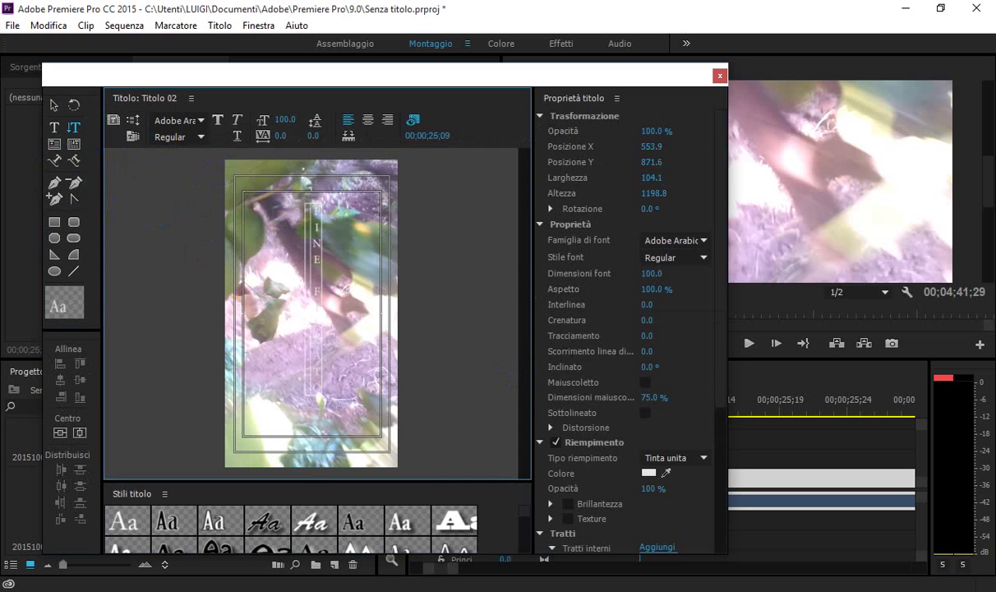
scroll(444, 523, "down", 1)
scroll(444, 523, "down", 1)
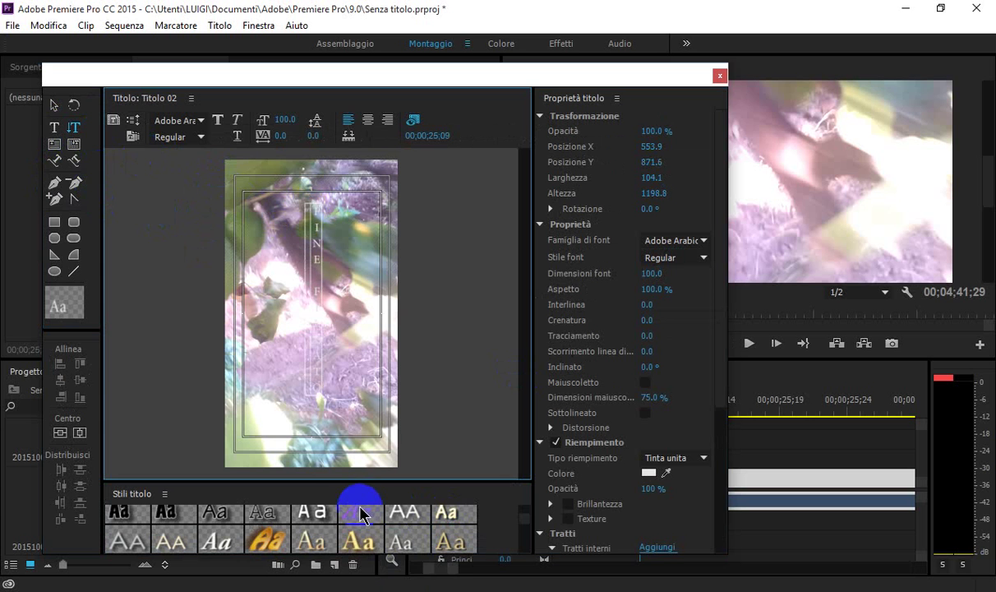
left_click(362, 545)
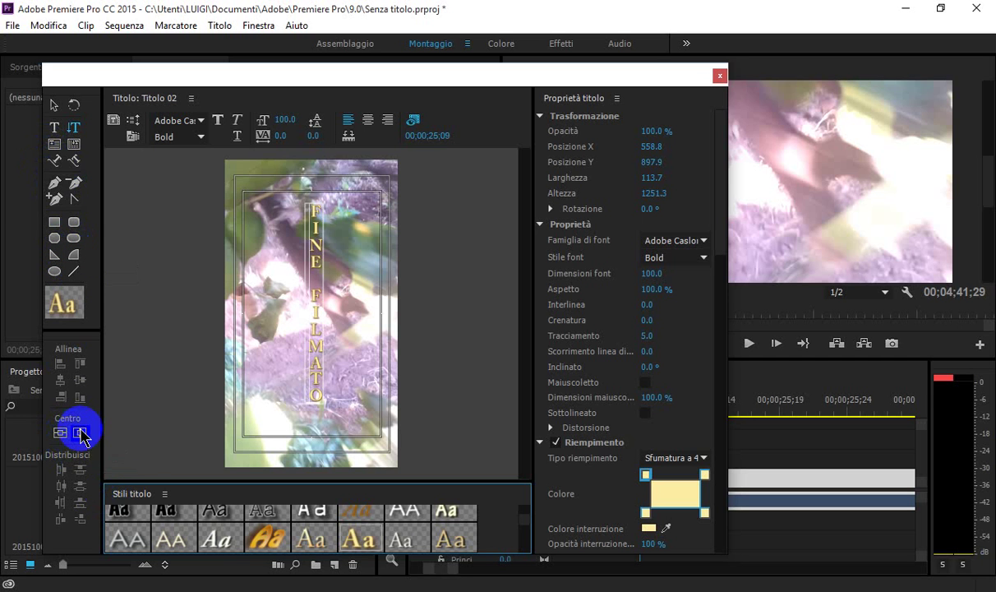
left_click(61, 434)
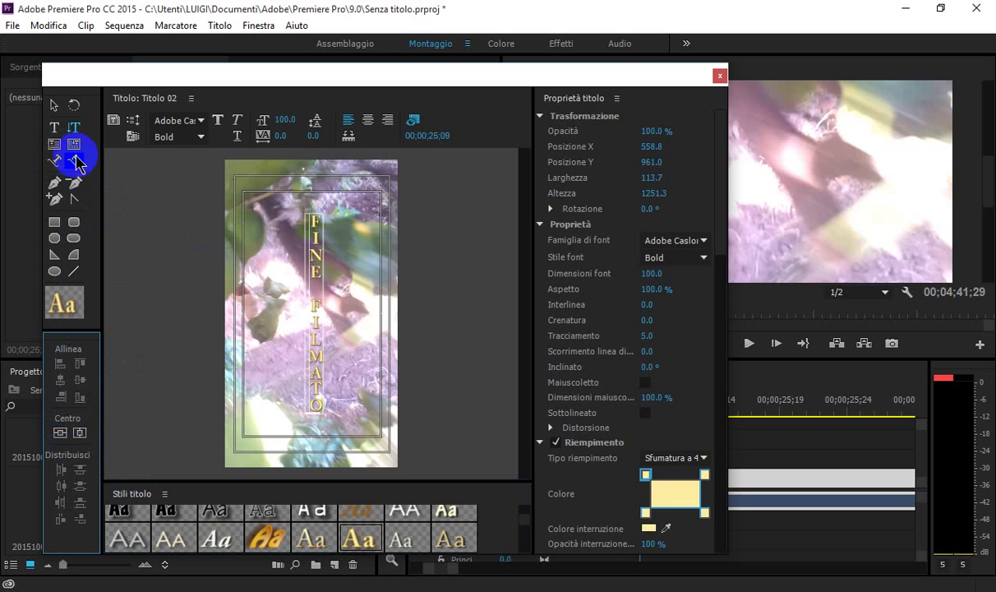
Tilt the text, rotate it back upright, centre-align it and close the titler.
left_click(74, 107)
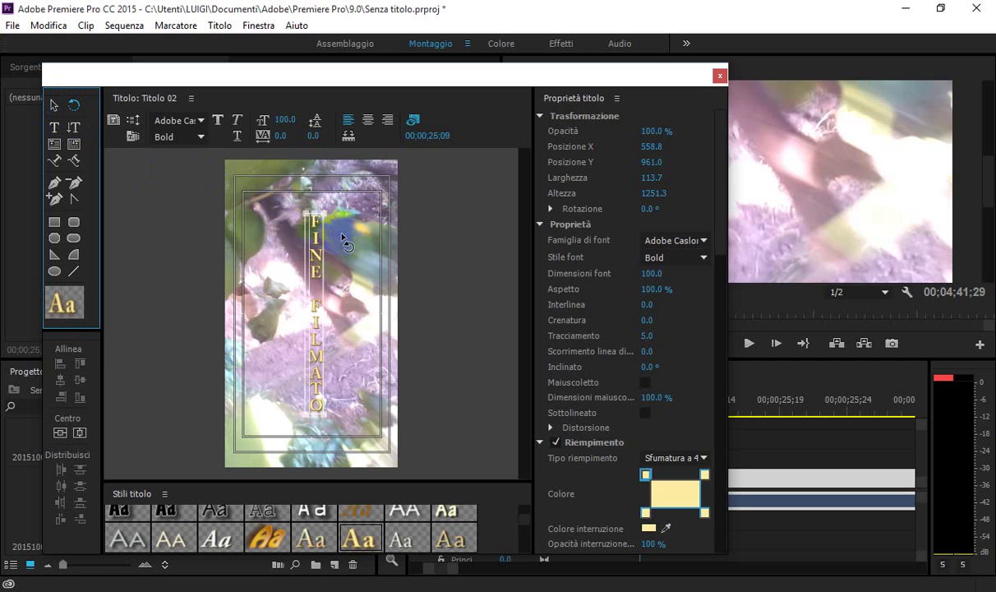
left_click_drag(319, 222, 313, 219)
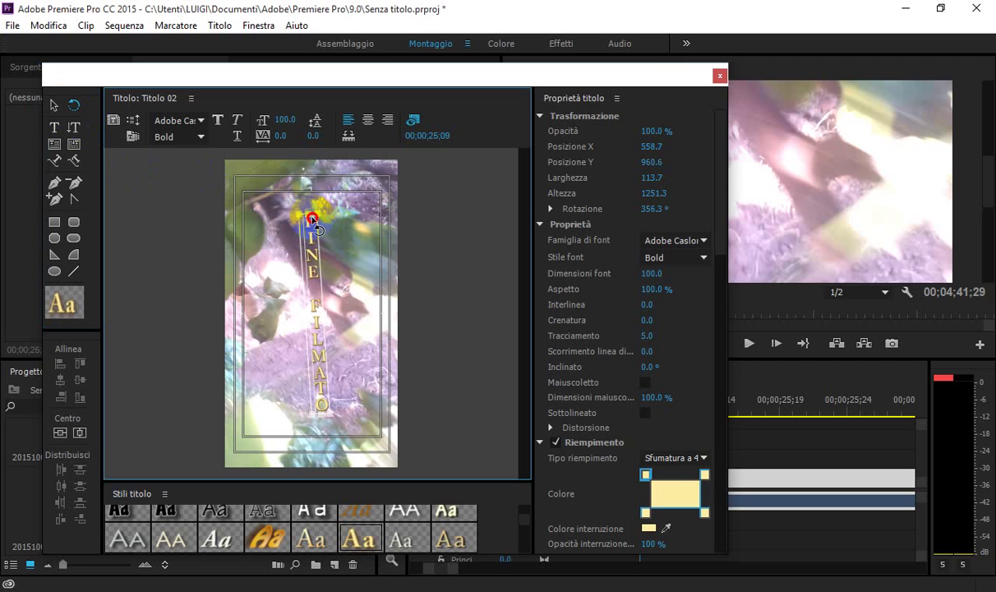
left_click_drag(313, 221, 317, 212)
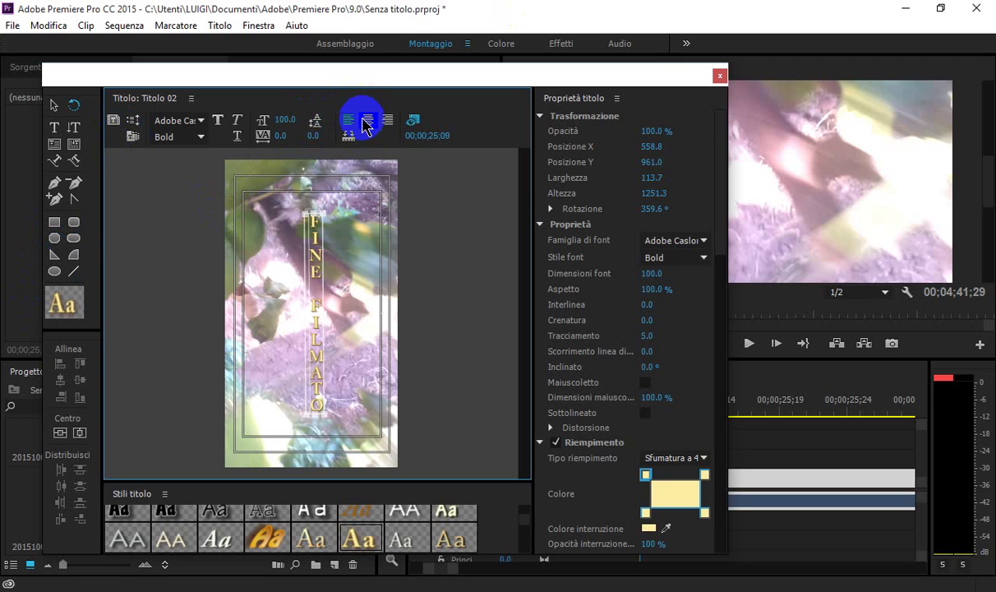
left_click(367, 121)
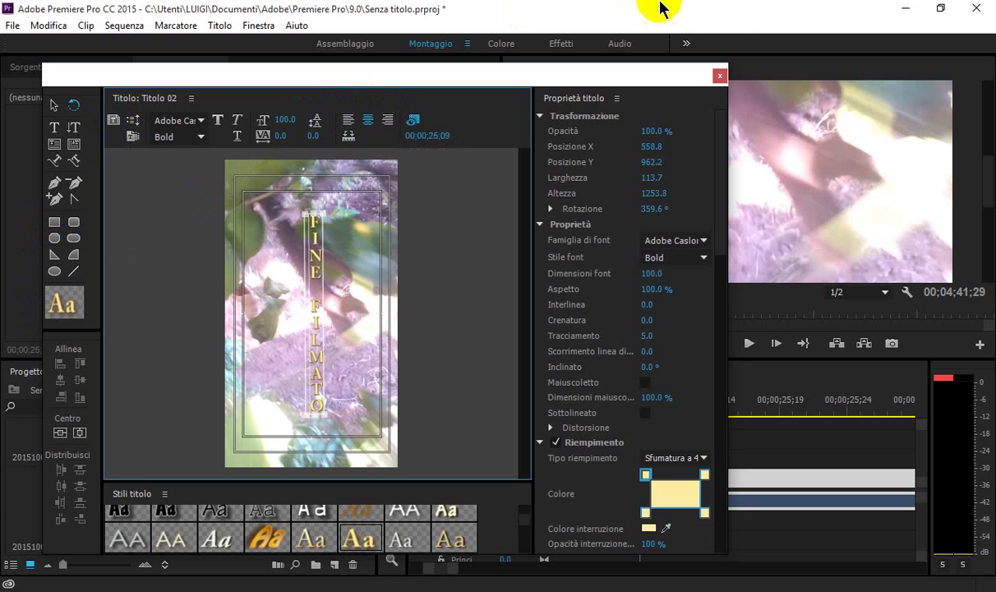
left_click(718, 72)
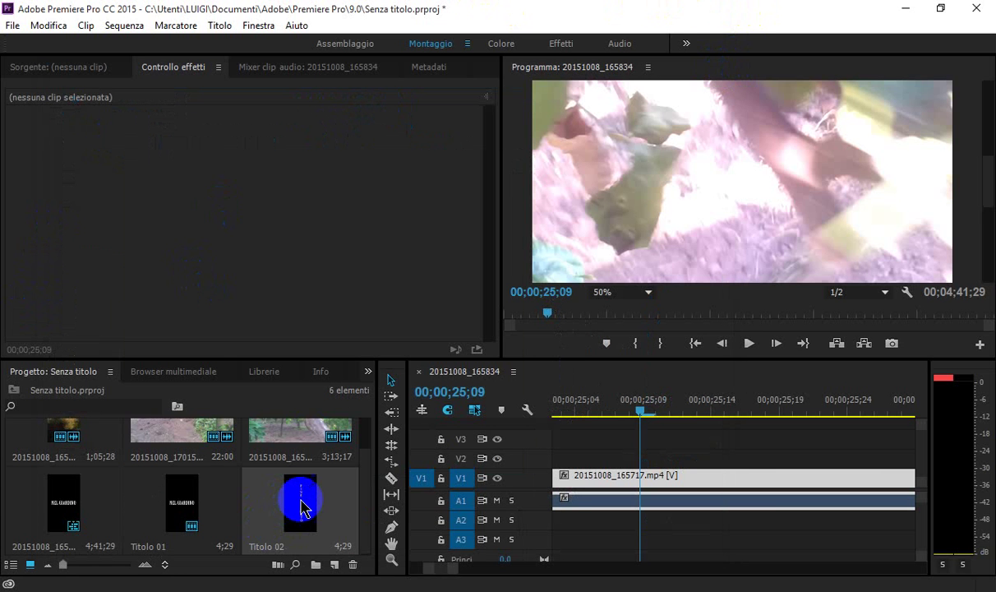
Zoom the timeline out and drop Titolo 02 above the footage at the sequence end.
scroll(887, 476, "down", 2)
scroll(887, 476, "down", 2)
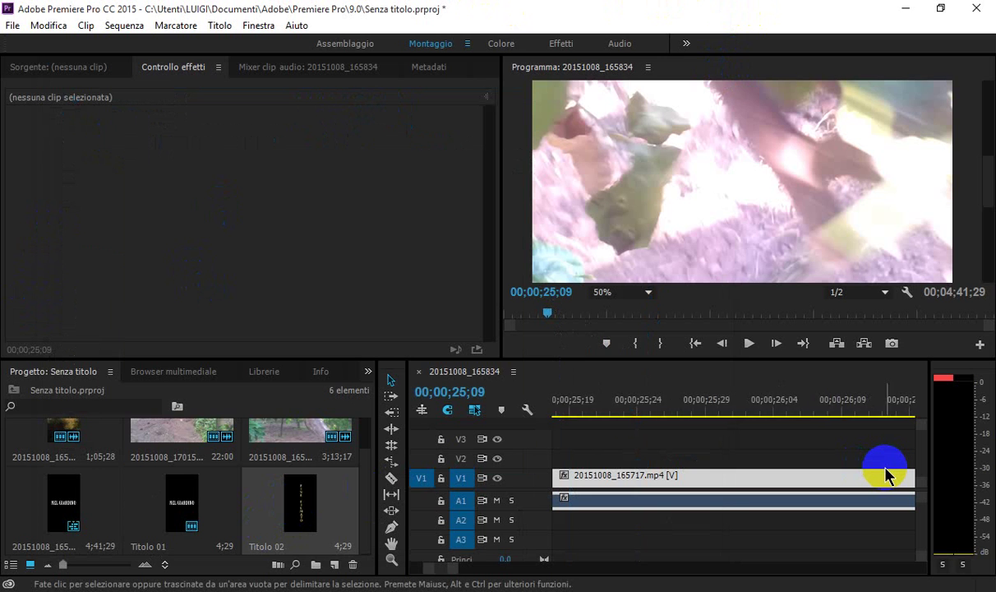
scroll(887, 475, "down", 2)
scroll(887, 475, "down", 2)
scroll(886, 476, "down", 2)
scroll(884, 477, "down", 2)
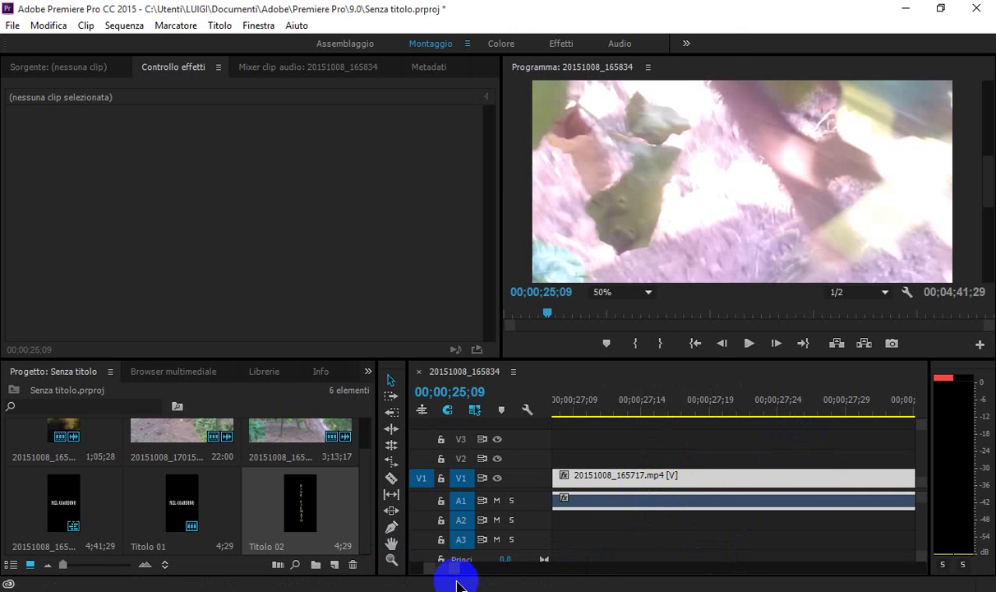
mouse_move(452, 572)
left_mouse_down()
mouse_move(435, 573)
mouse_move(791, 551)
mouse_move(738, 562)
left_mouse_up()
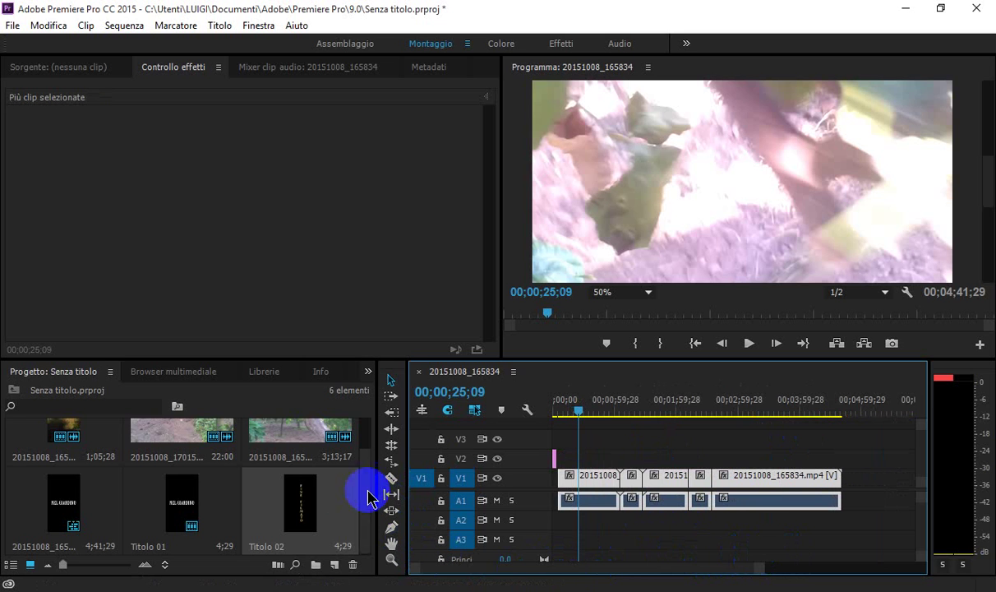
left_click_drag(300, 507, 838, 442)
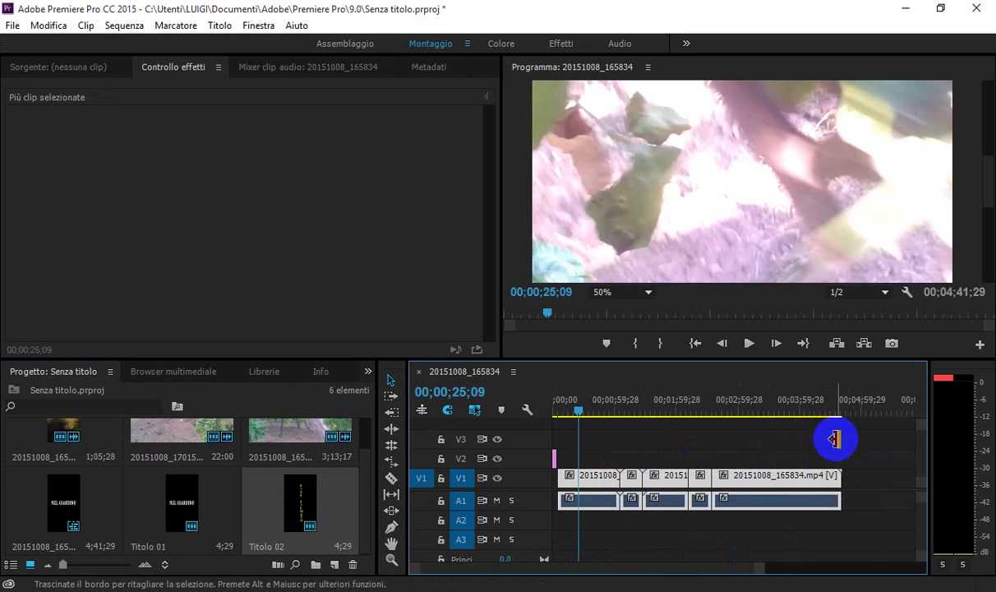
Preview the ending, add a marker at the playhead, then trim and reposition the title clip.
left_click_drag(578, 410, 839, 416)
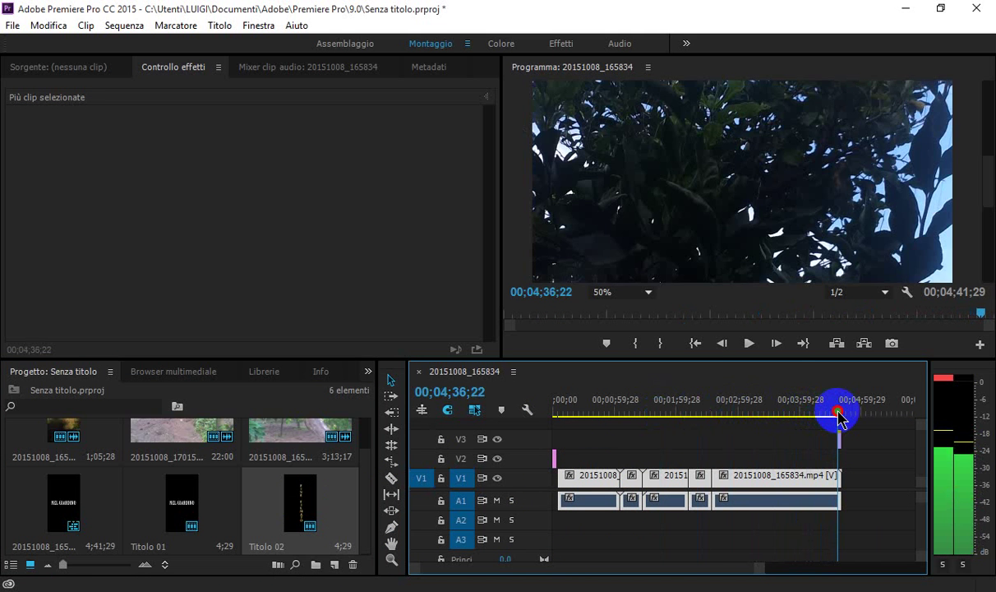
left_click(750, 344)
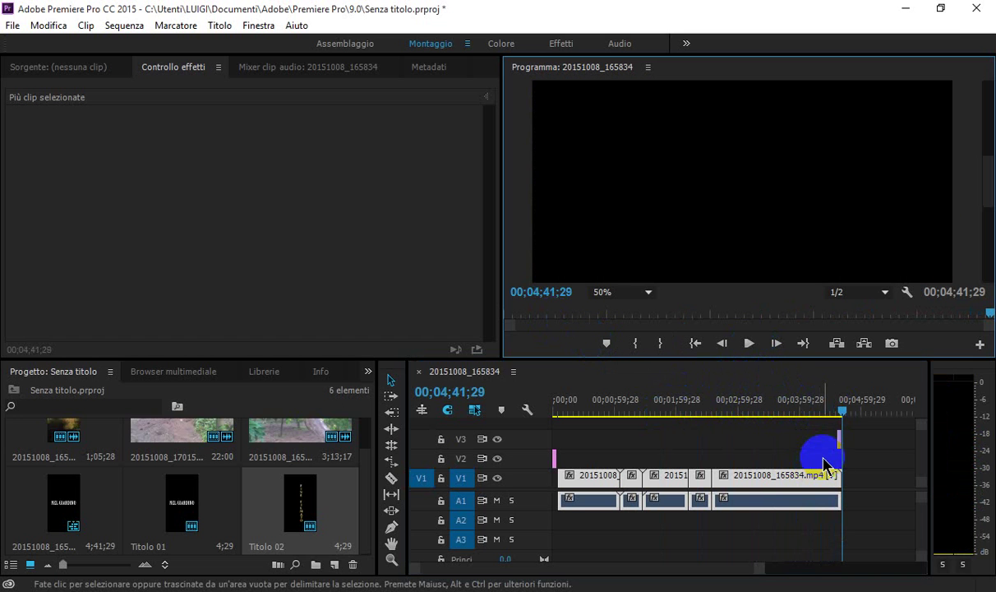
key("m")
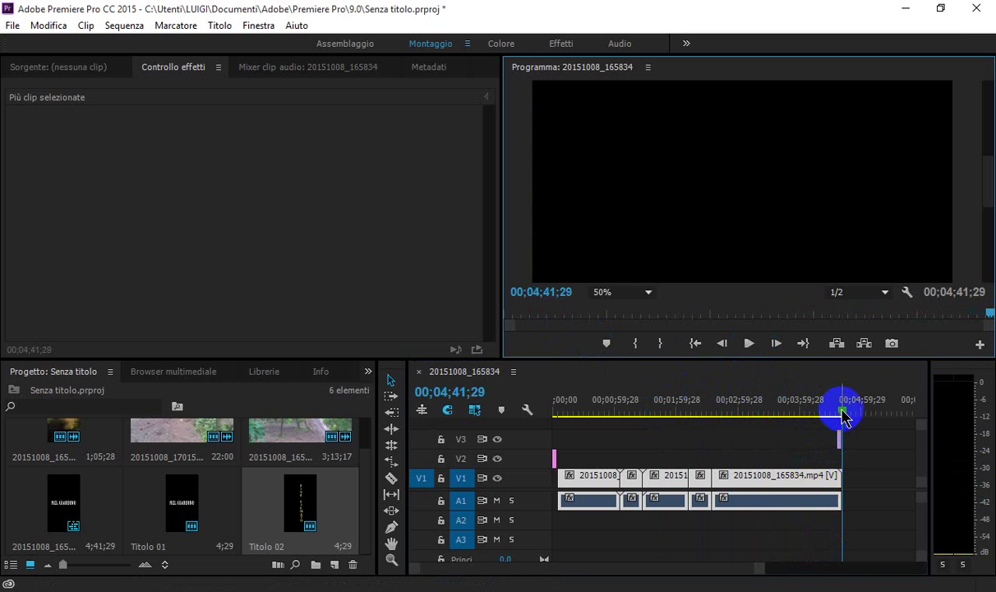
left_click_drag(843, 415, 830, 411)
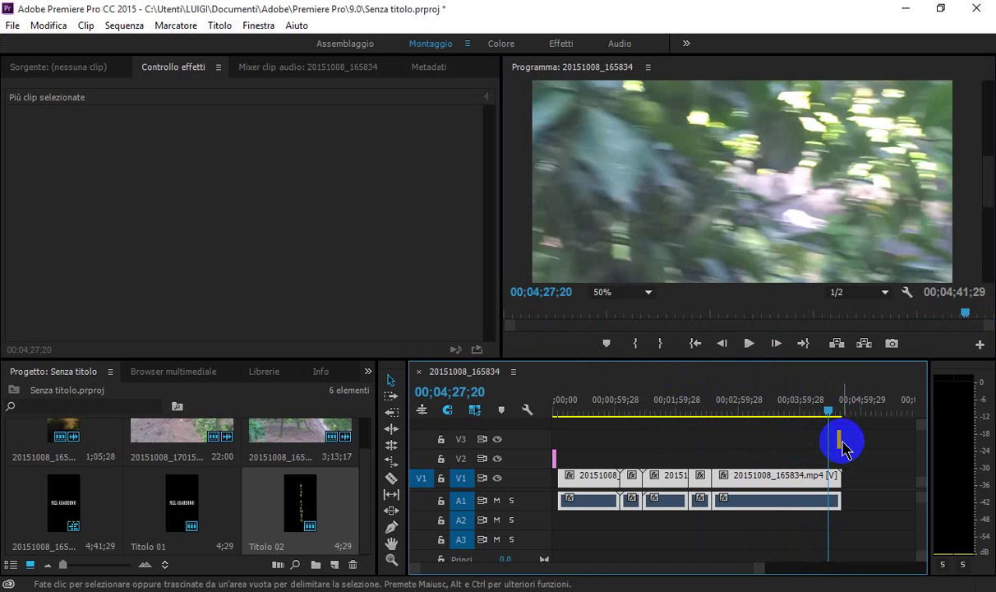
left_click_drag(844, 441, 839, 442)
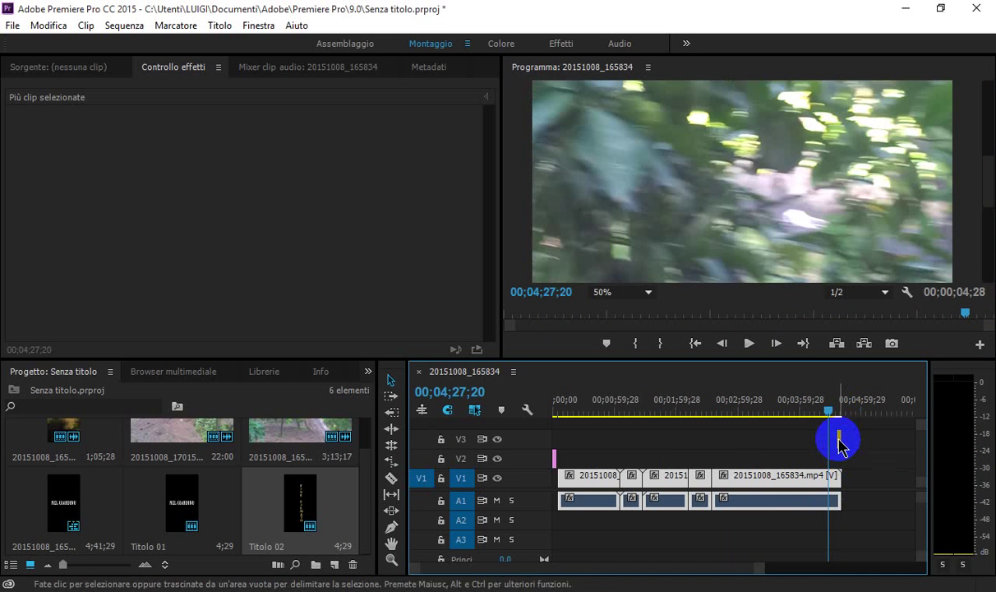
left_click_drag(839, 444, 847, 446)
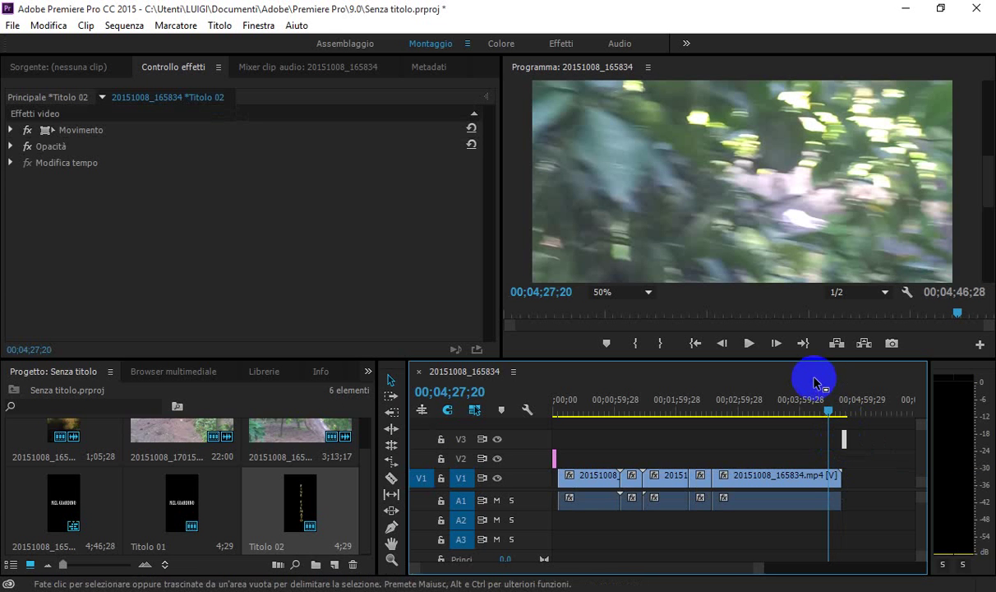
Preview the ending while shifting Titolo 02 by 4;28 until it ends flush at 00;04;41;29.
left_click(748, 344)
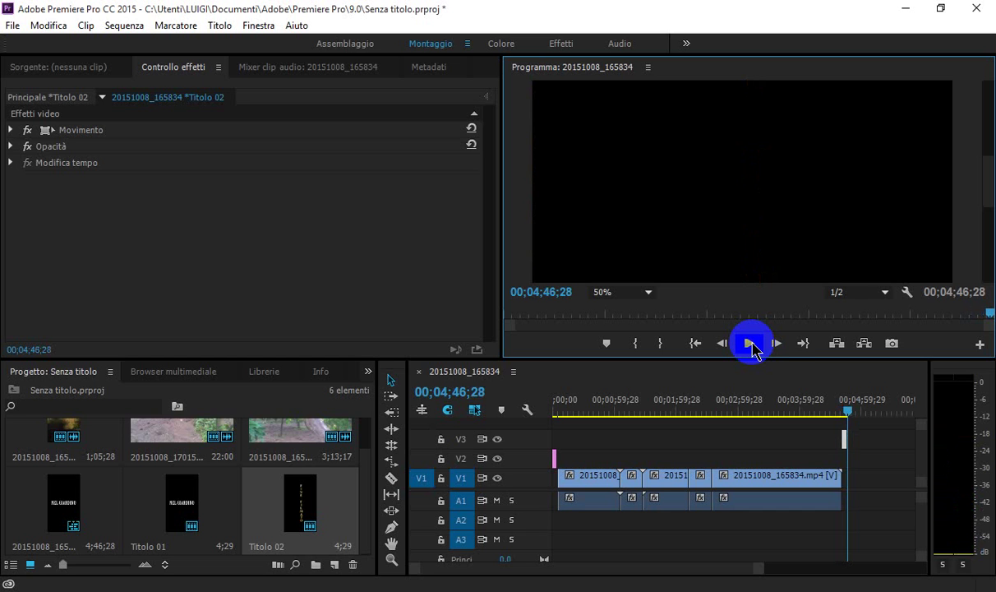
left_click_drag(853, 418, 847, 417)
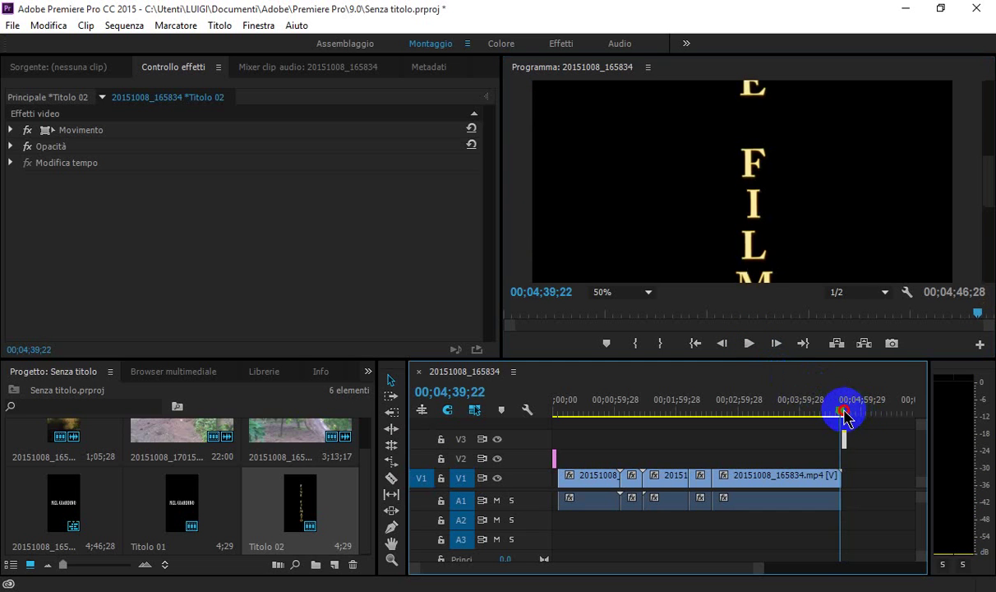
left_click(748, 343)
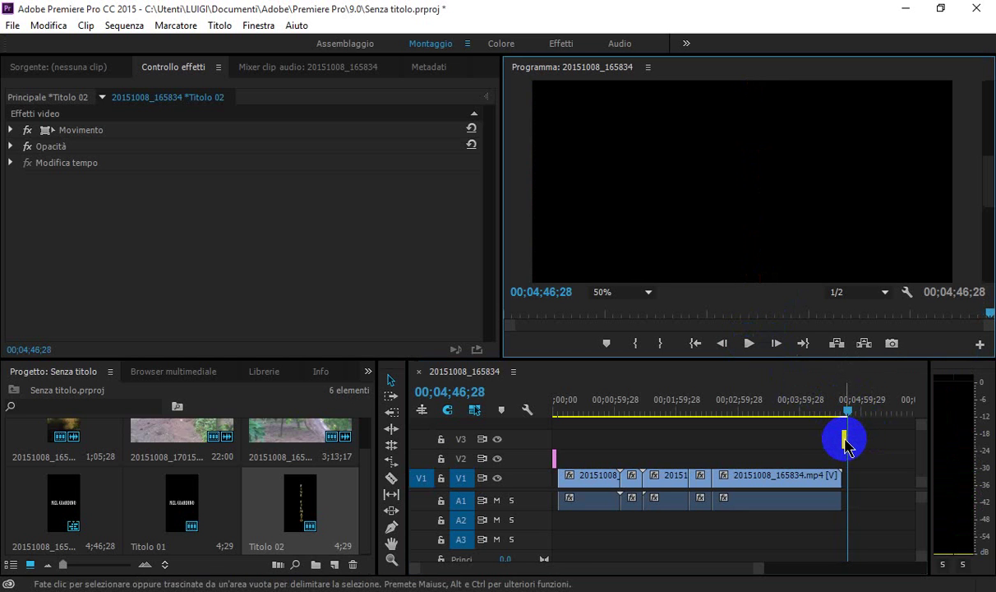
left_click_drag(846, 442, 838, 440)
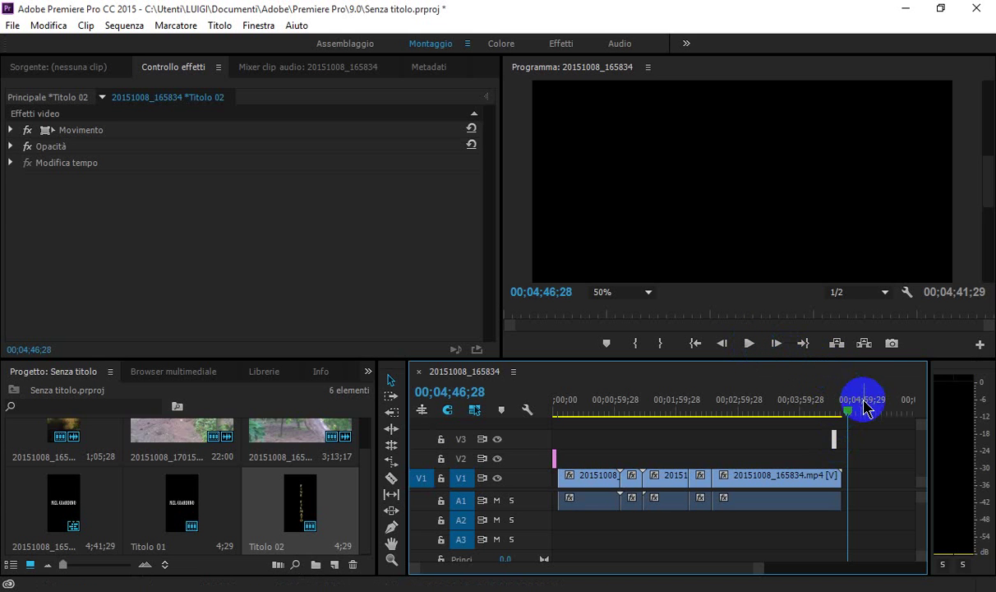
left_click_drag(854, 410, 831, 410)
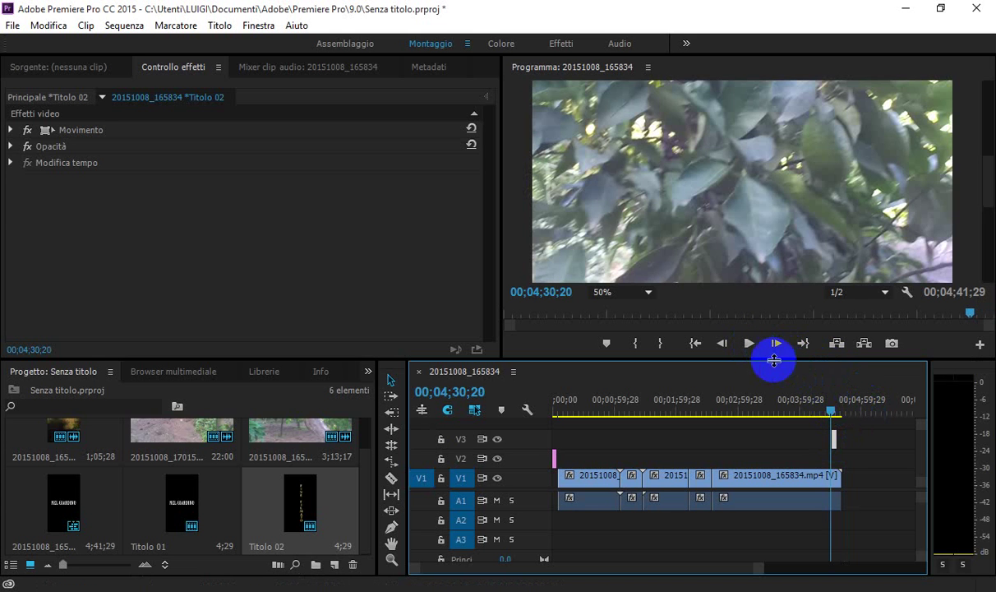
left_click(748, 343)
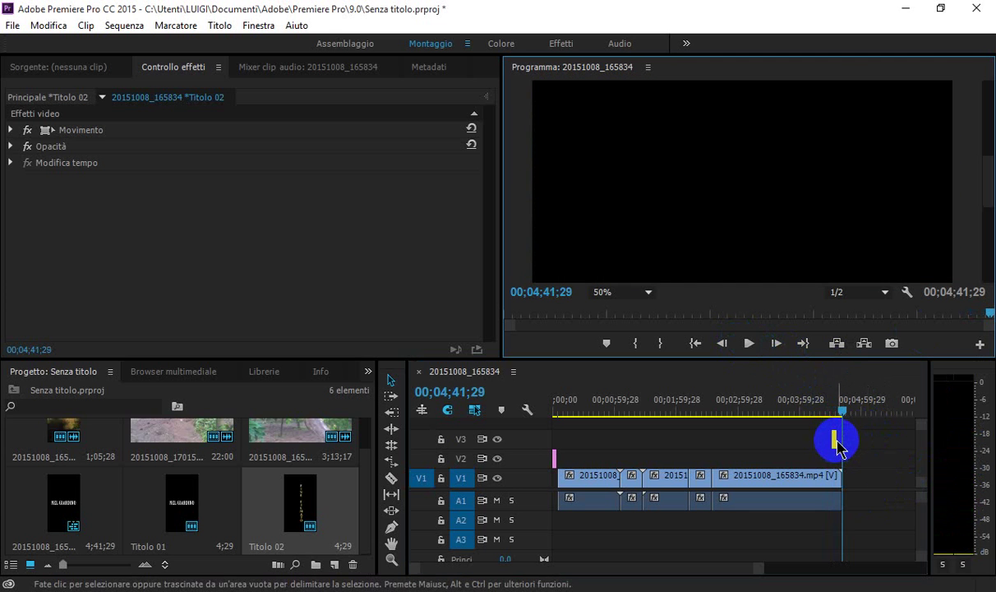
left_click_drag(833, 444, 836, 440)
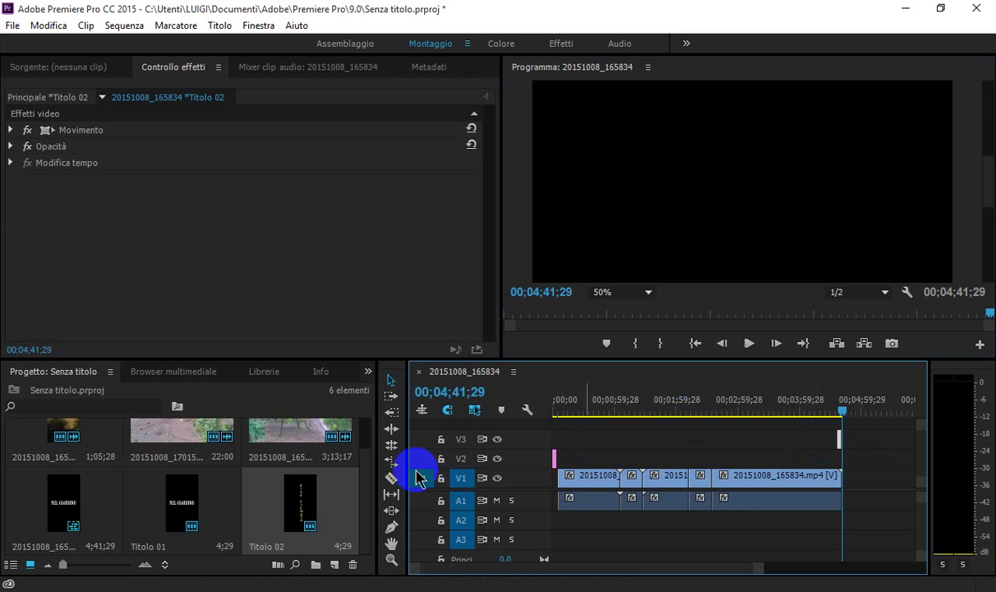
Cut the last garden clip on V1 in two with the Razor tool.
left_click(731, 531)
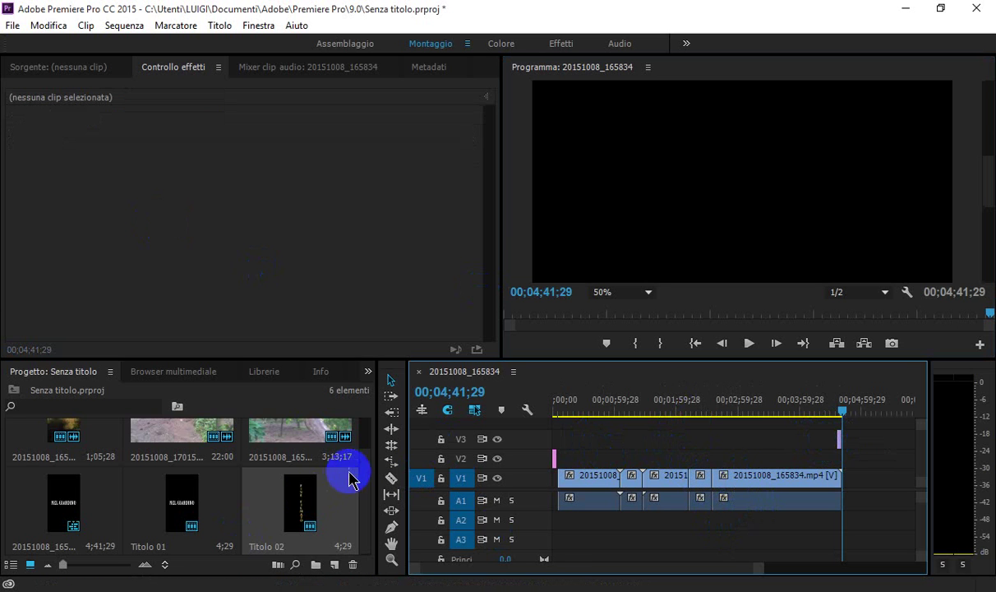
left_click(392, 478)
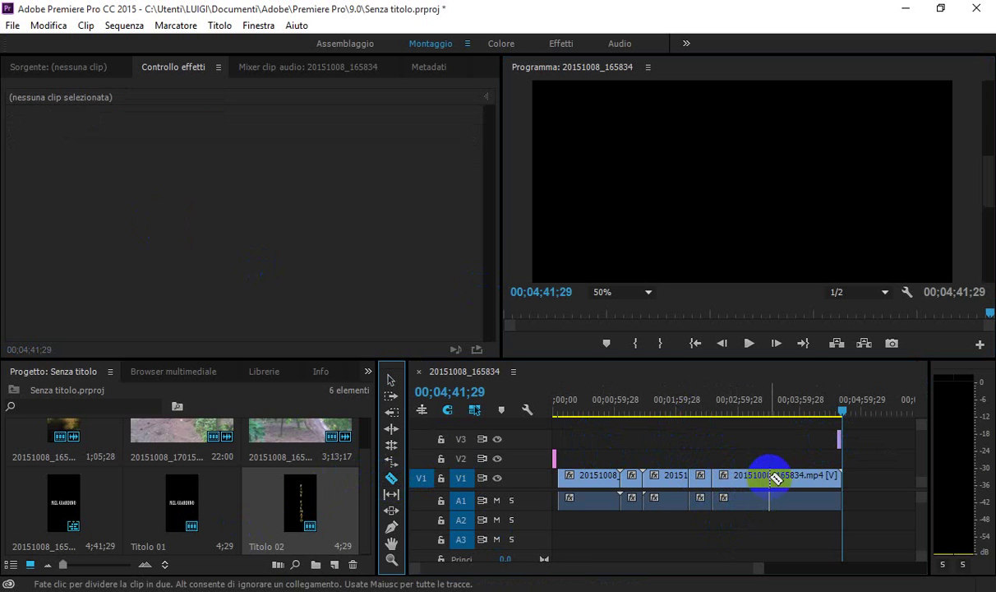
left_click(784, 501)
left_click(771, 490)
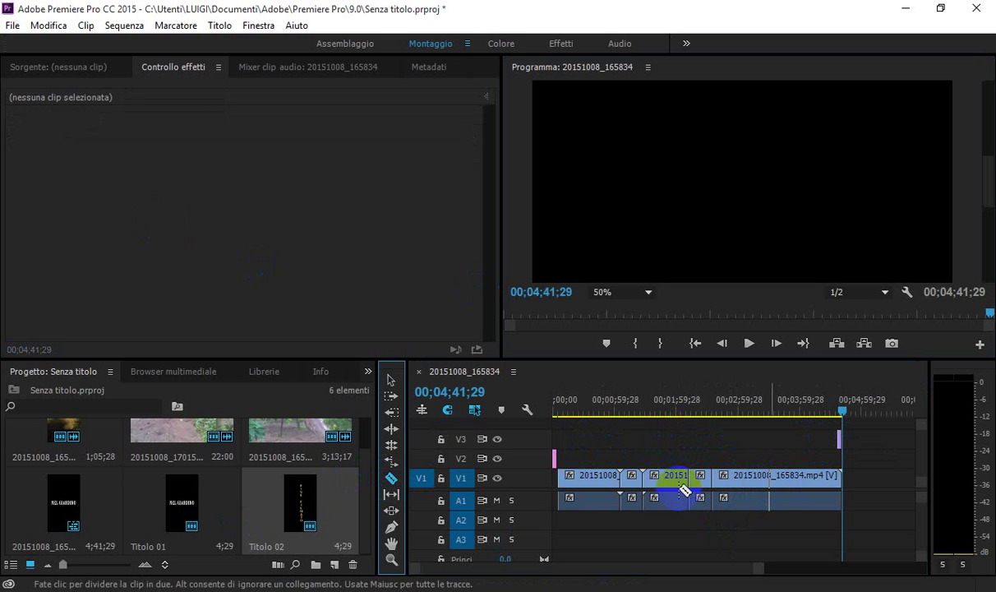
left_click(775, 480)
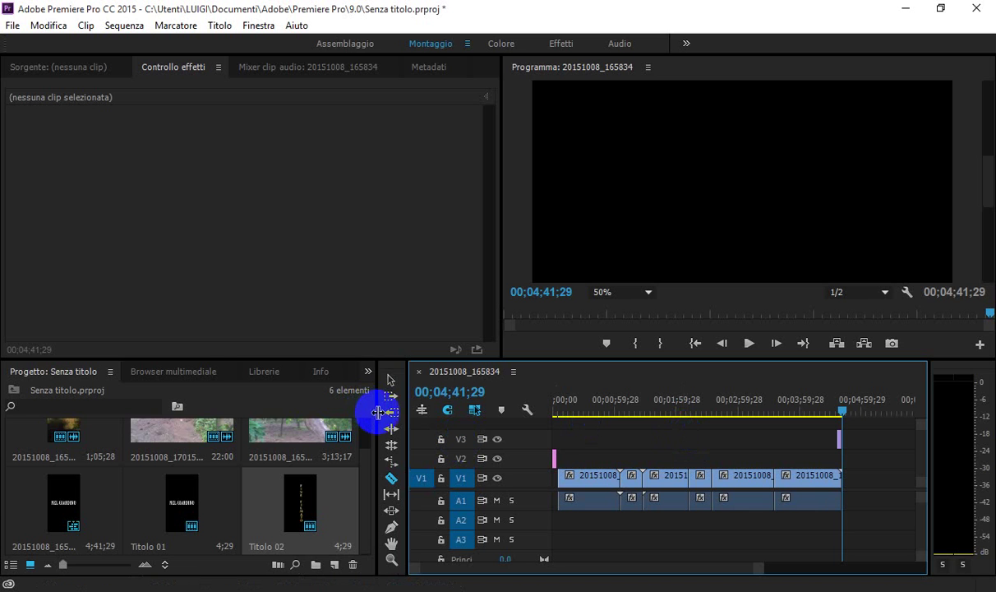
Trim the first part's end back to 00;00;52;28, leaving a gap before the second part.
left_click(392, 380)
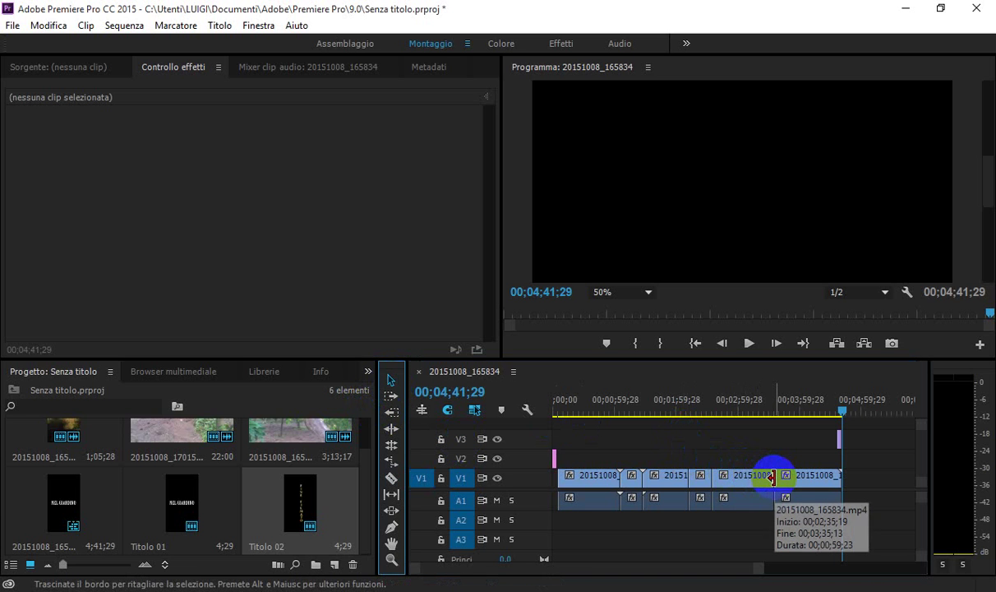
mouse_move(774, 476)
left_mouse_down()
mouse_move(765, 477)
mouse_move(773, 477)
left_mouse_up()
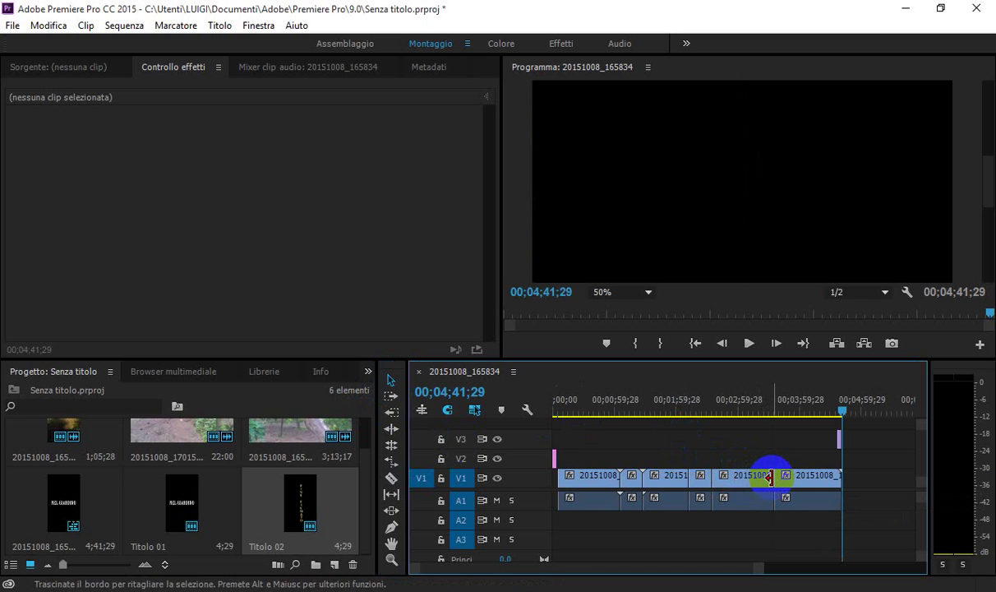
left_click_drag(771, 477, 767, 478)
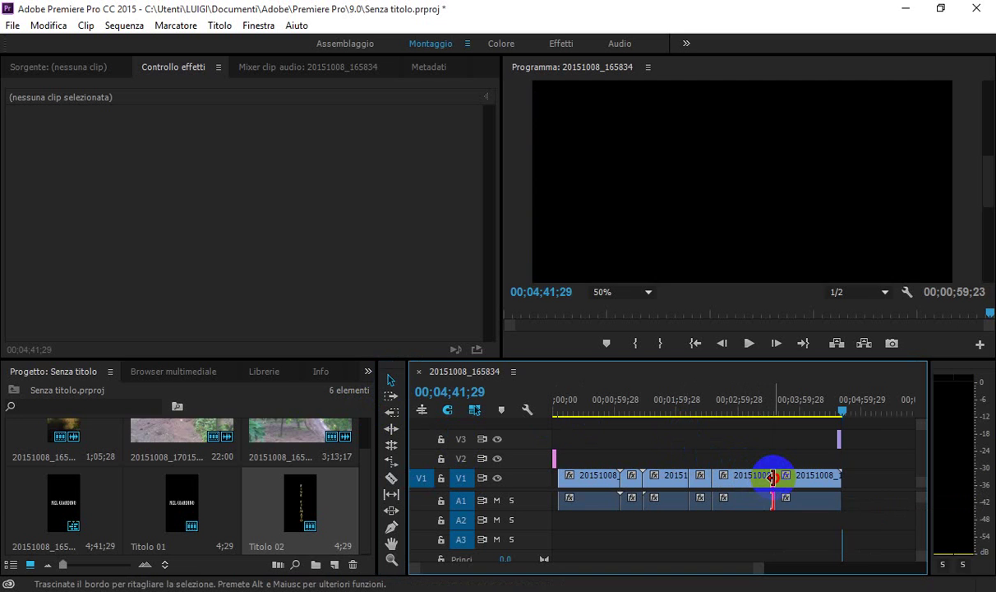
left_click_drag(769, 478, 766, 475)
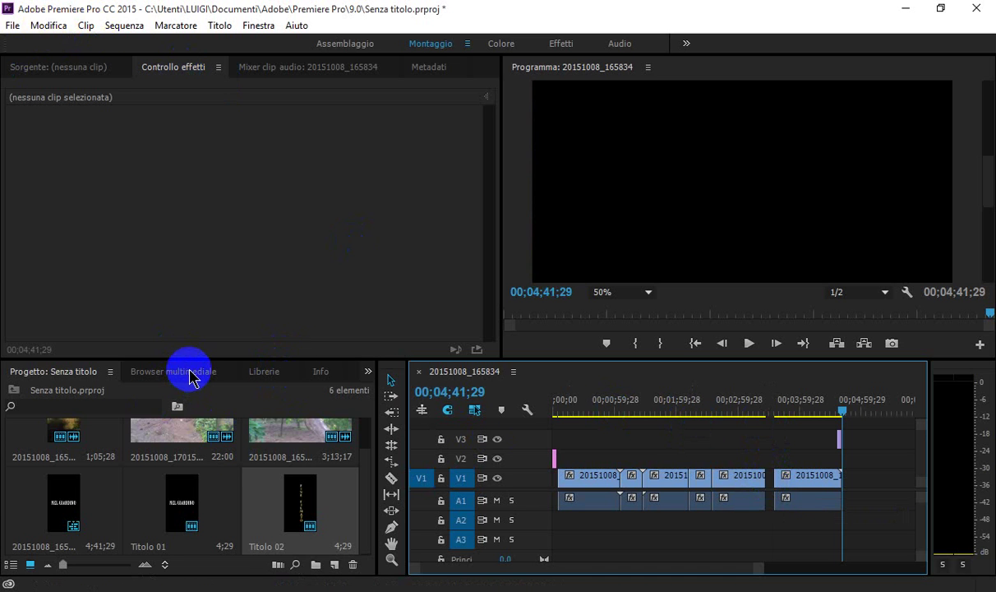
Open the Importa dialog and browse to Questo PC > Immagini > Rullino.
left_click(13, 25)
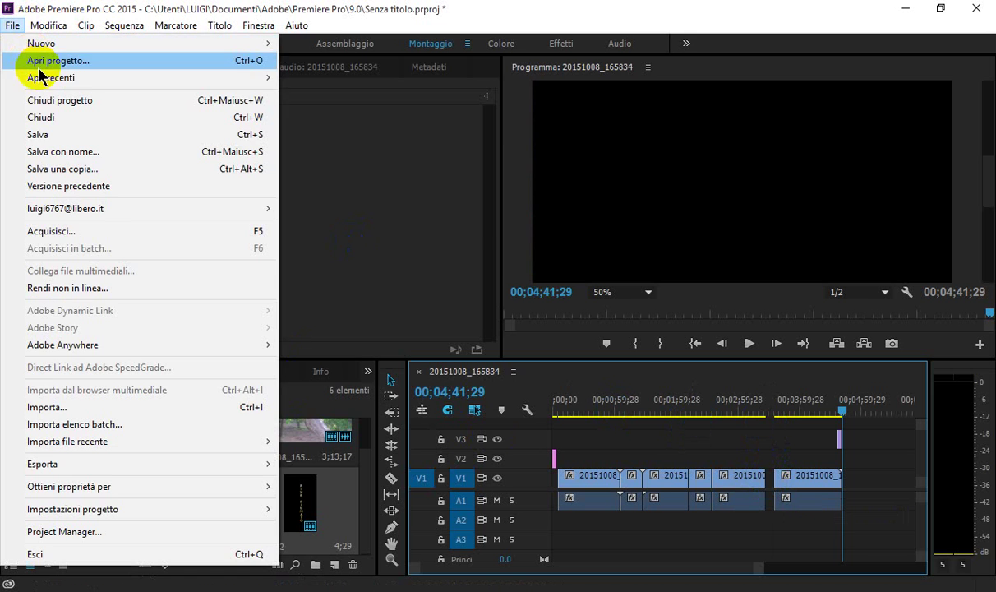
mouse_move(41, 77)
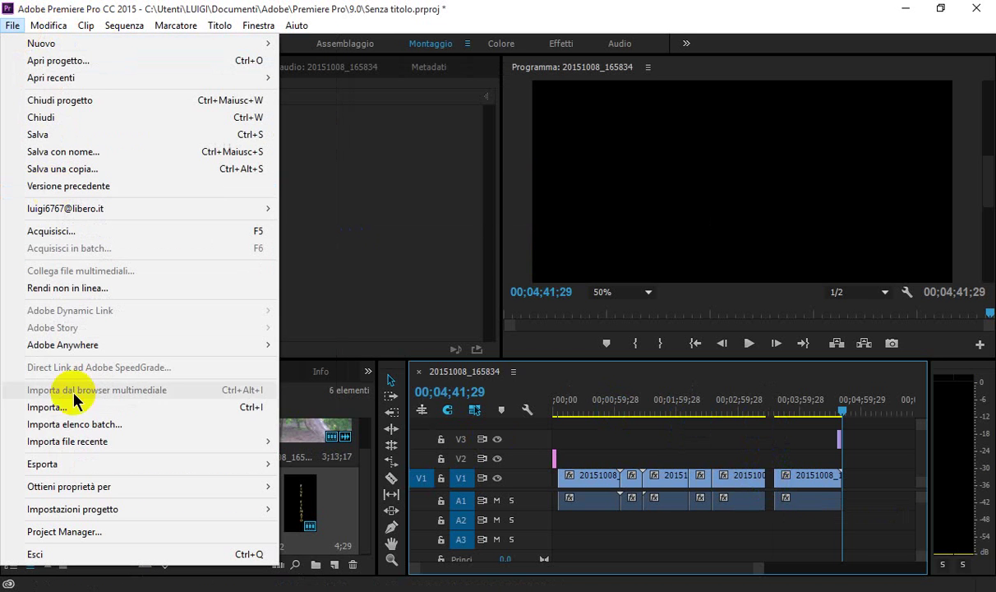
left_click(61, 409)
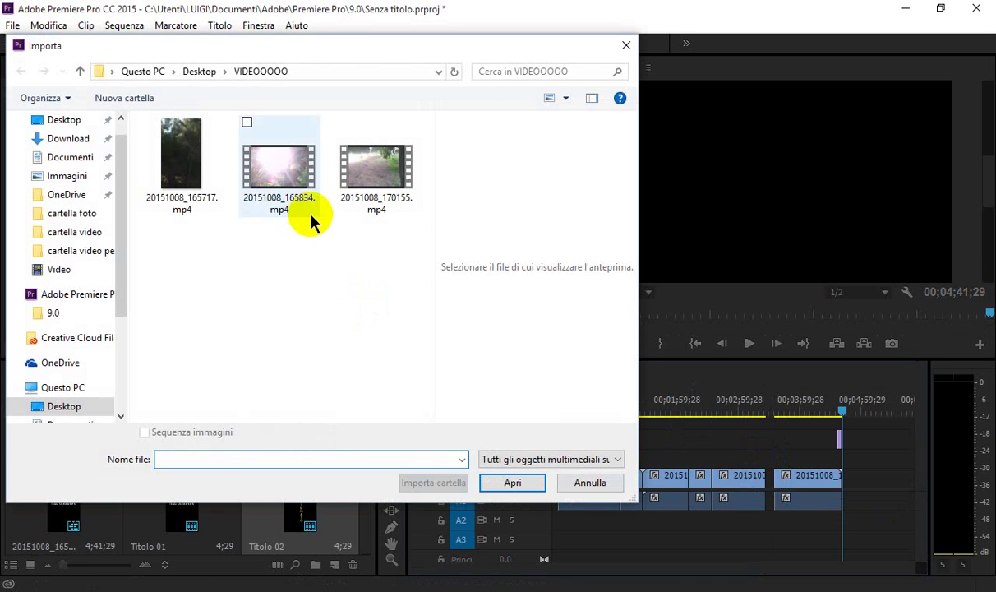
scroll(123, 314, "down", 1)
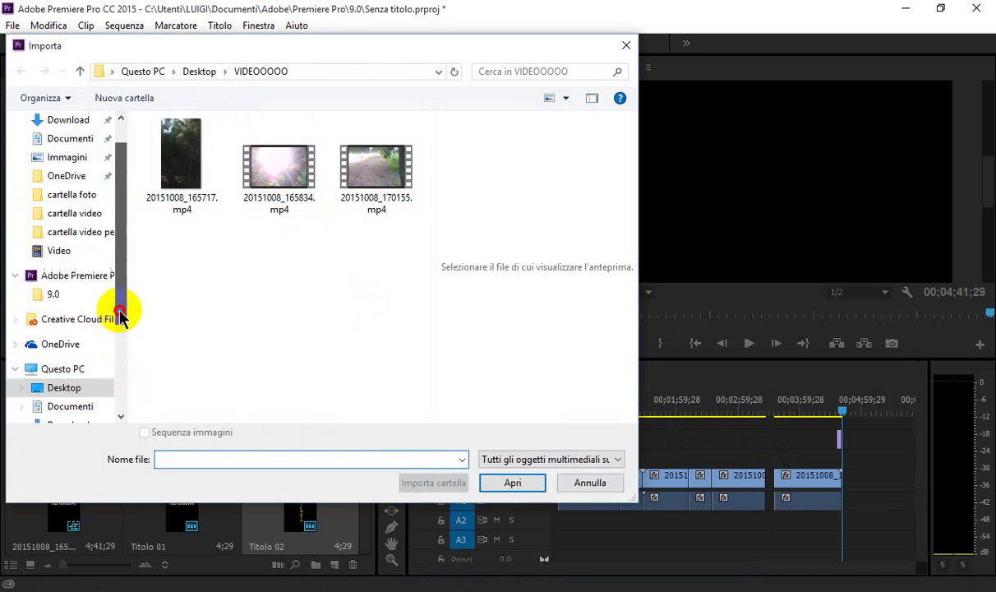
scroll(113, 339, "down", 1)
scroll(115, 356, "down", 1)
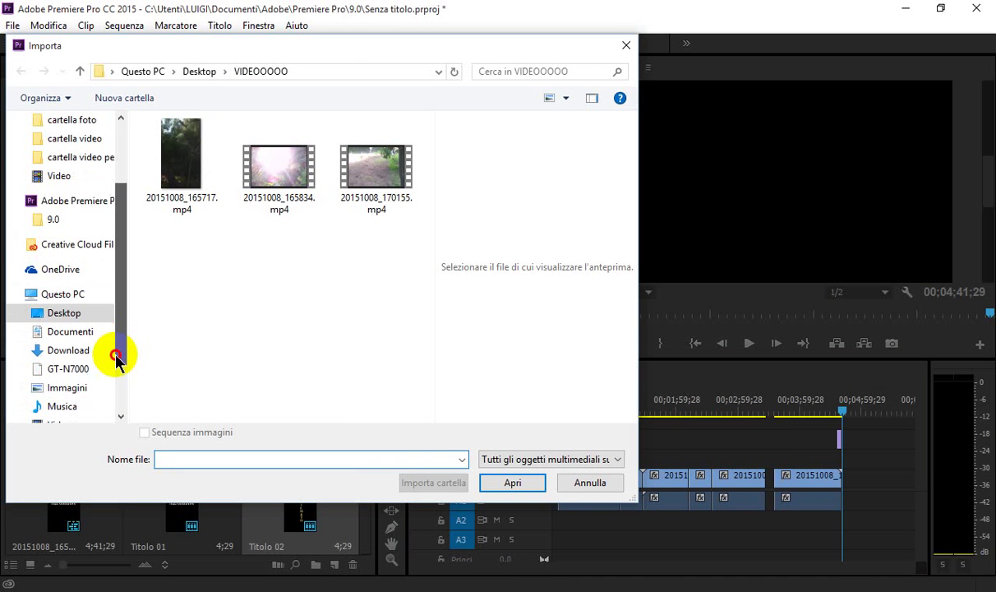
left_click(74, 390)
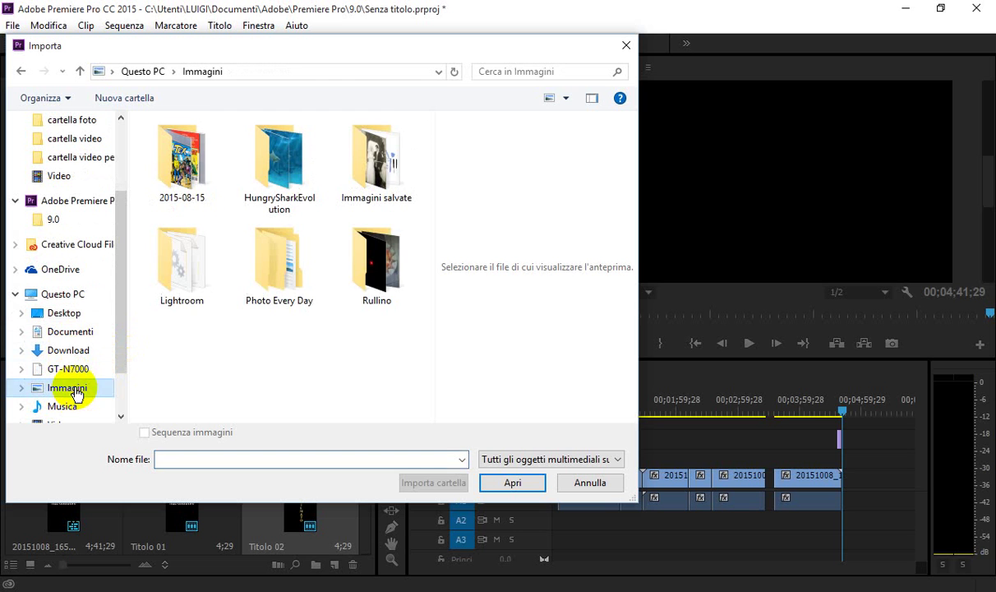
left_click(391, 271)
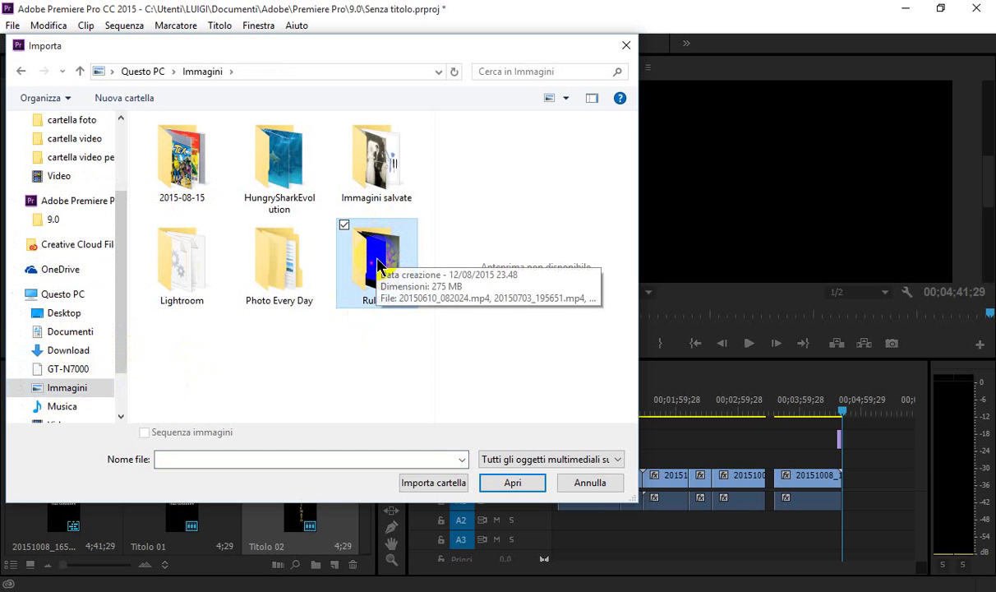
double_click(378, 264)
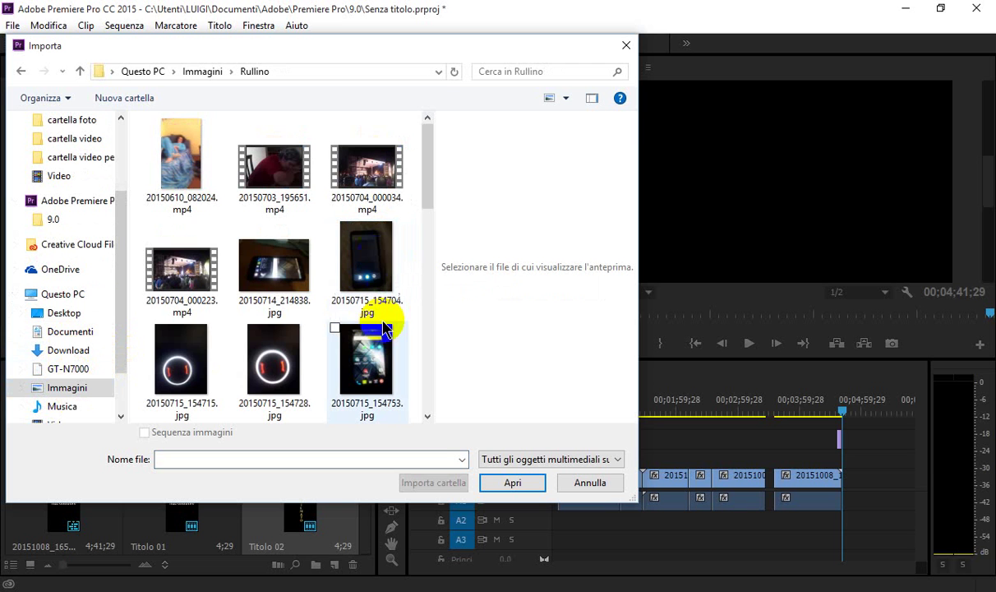
Import the photo 20150715_154704.jpg from Rullino into the project.
scroll(387, 327, "down", 3)
scroll(386, 327, "up", 3)
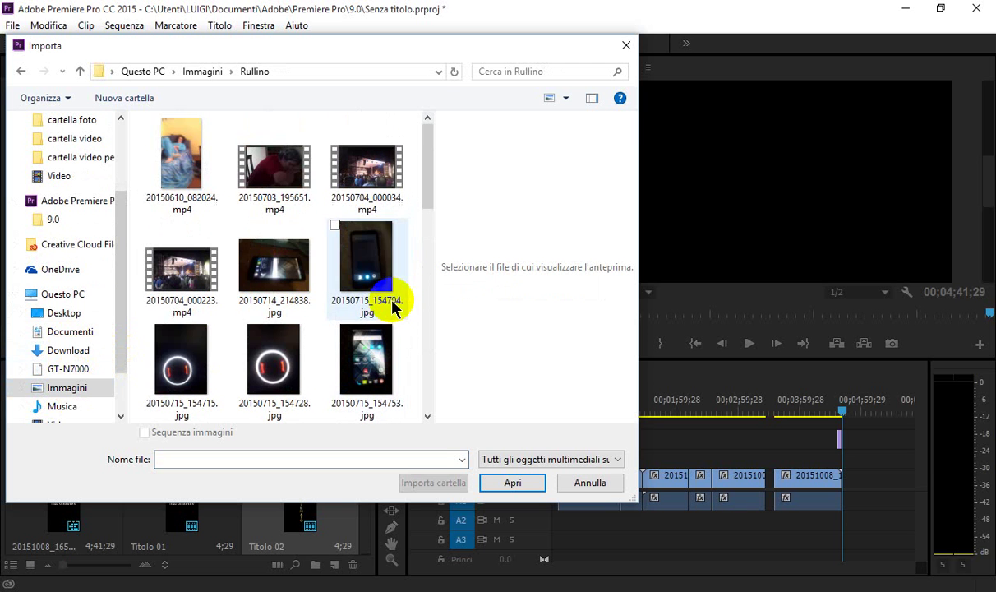
left_click(347, 275)
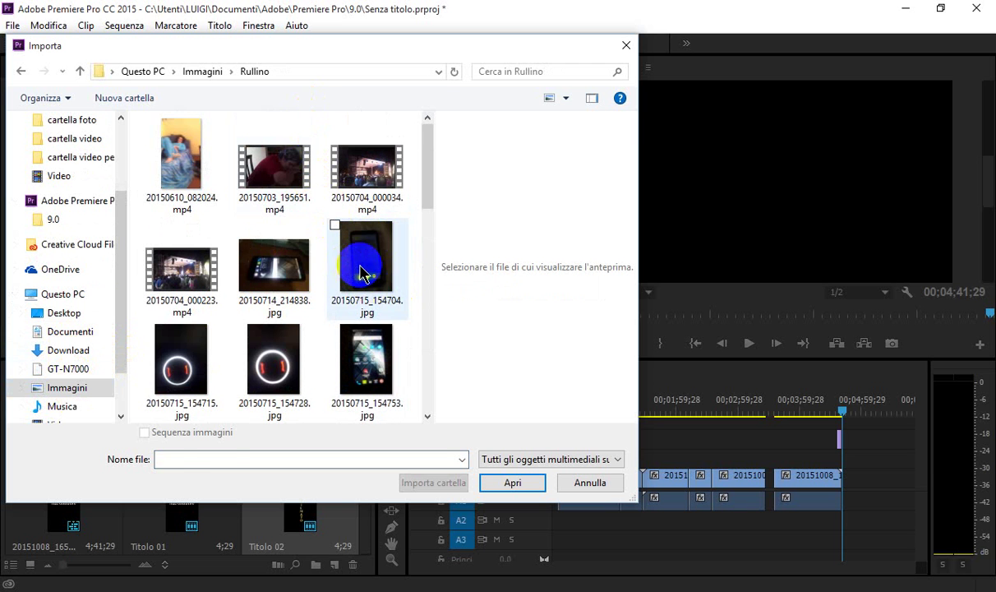
left_click(513, 483)
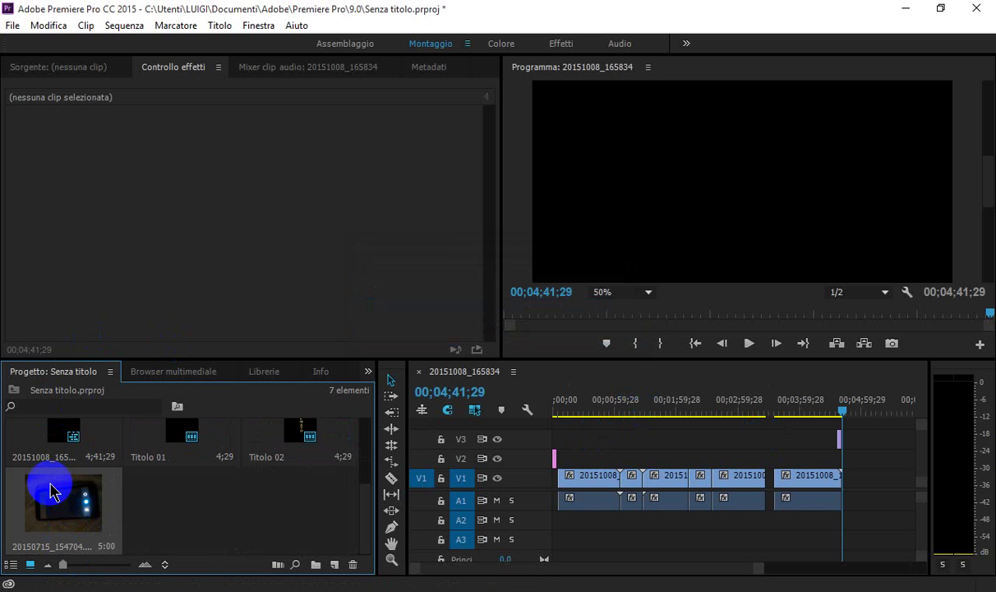
left_click_drag(50, 491, 50, 510)
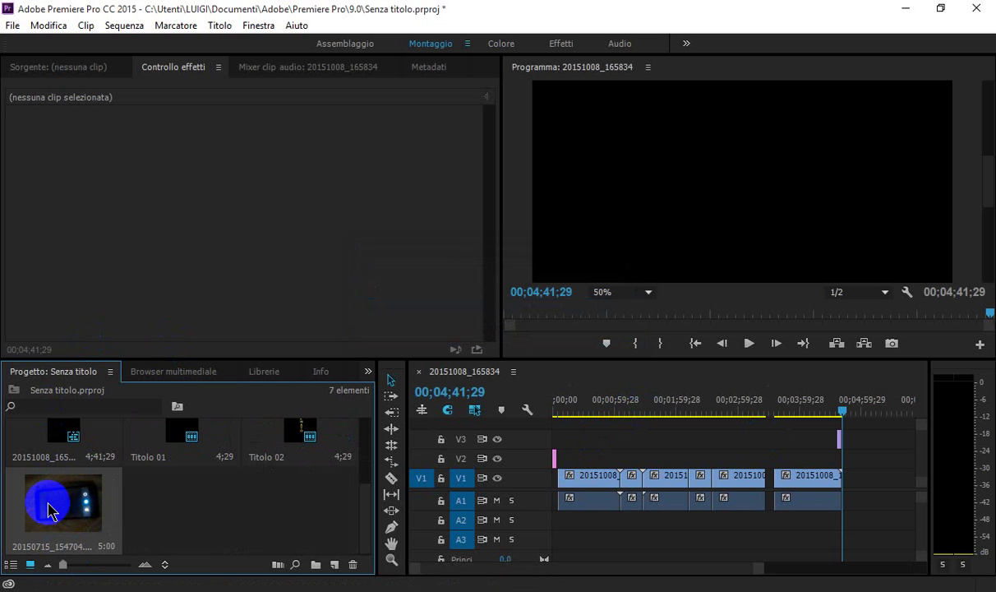
Place the imported photo 20150715_154704.jpg on track V2 above the cut.
right_click(51, 510)
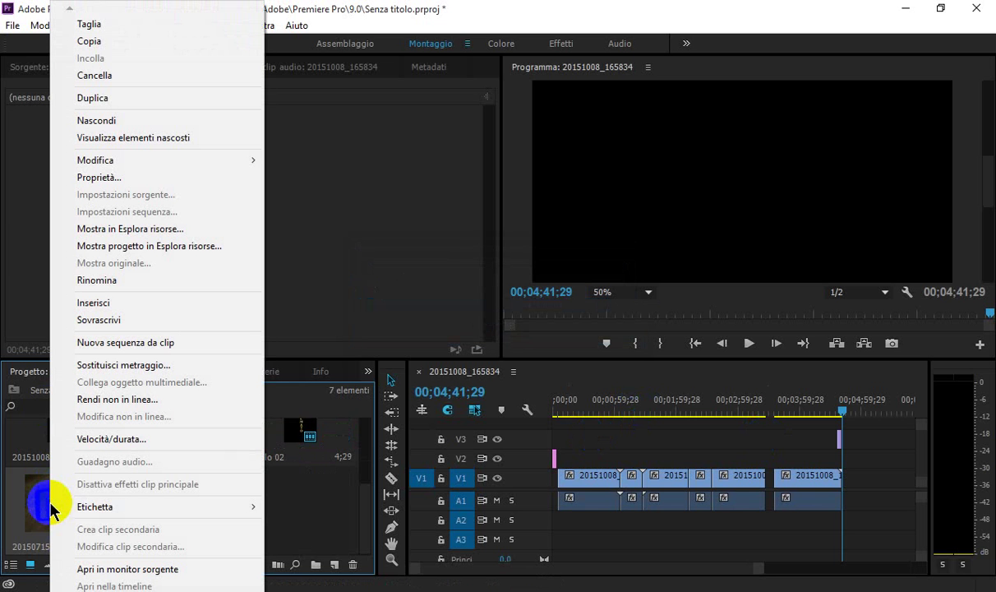
mouse_move(95, 509)
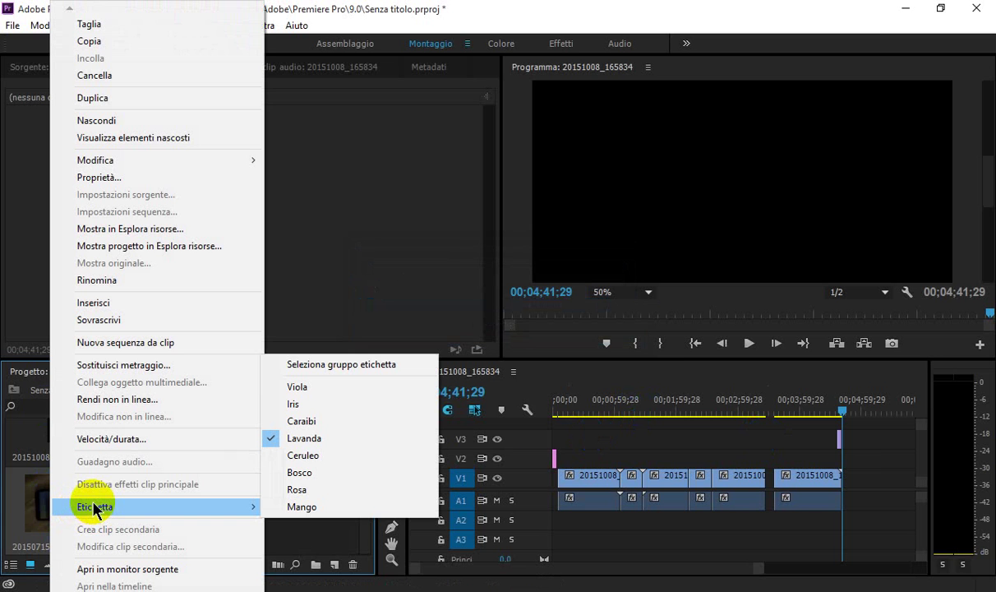
left_click_drag(12, 489, 760, 454)
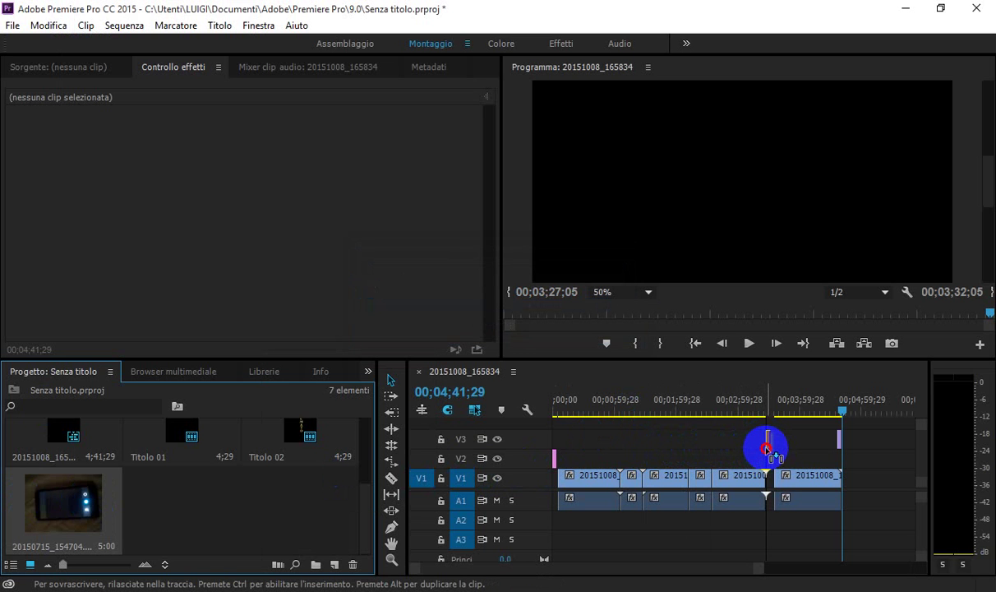
left_click_drag(767, 448, 767, 458)
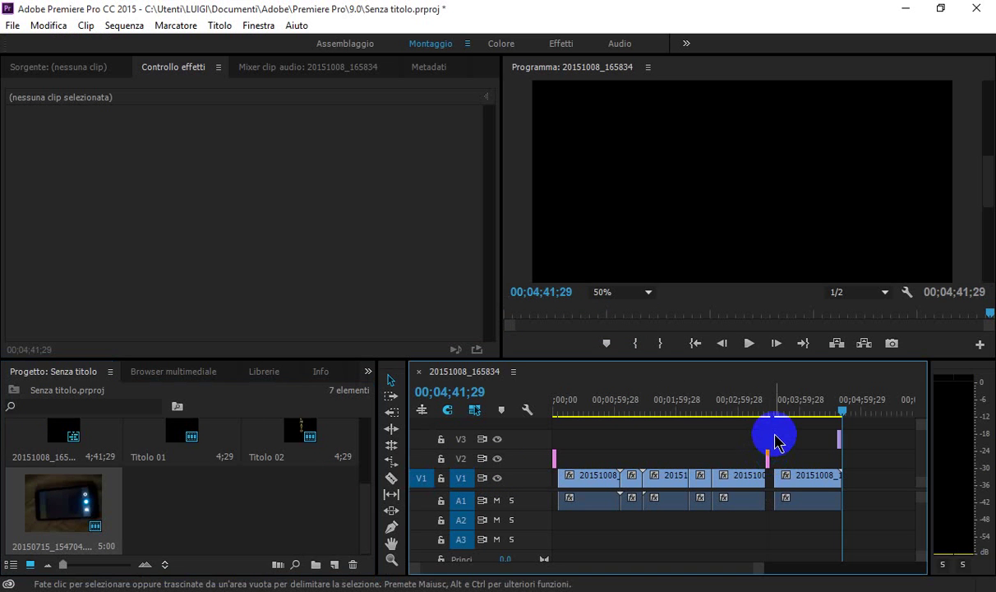
left_click(783, 459)
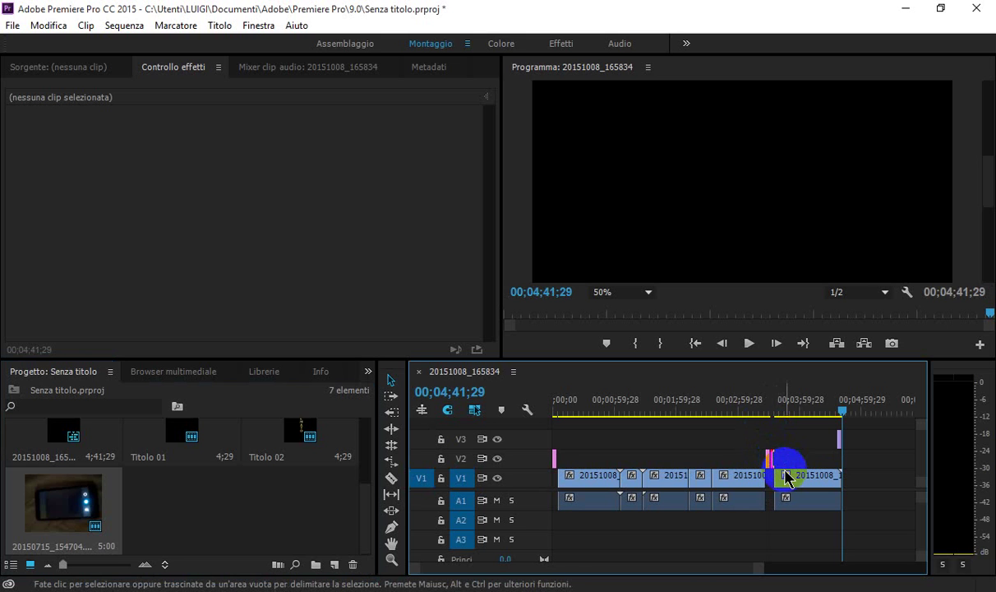
left_click(792, 462)
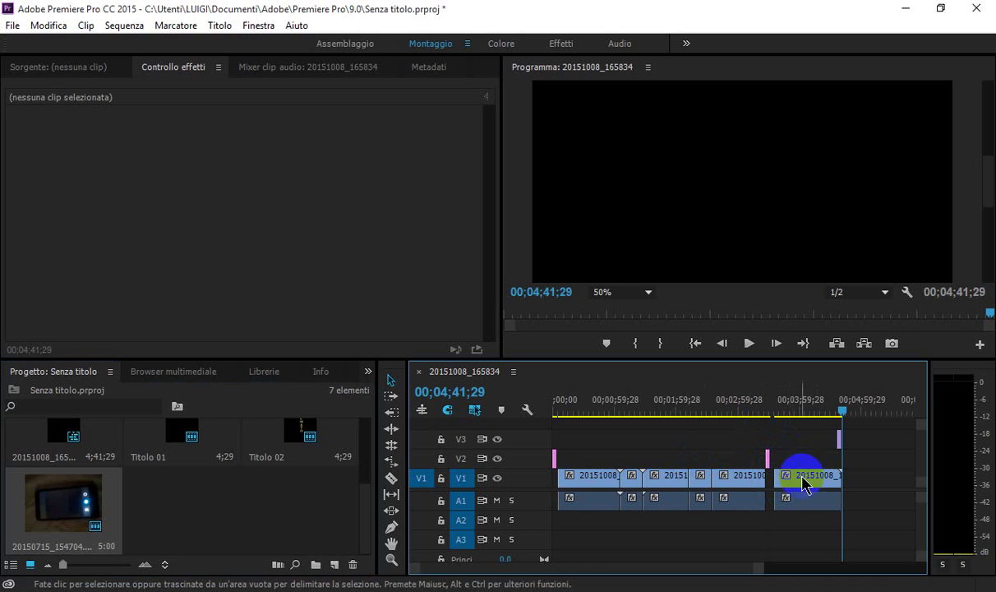
Extend the last garden clip's start about three seconds earlier, narrowing the gap.
left_click(777, 467)
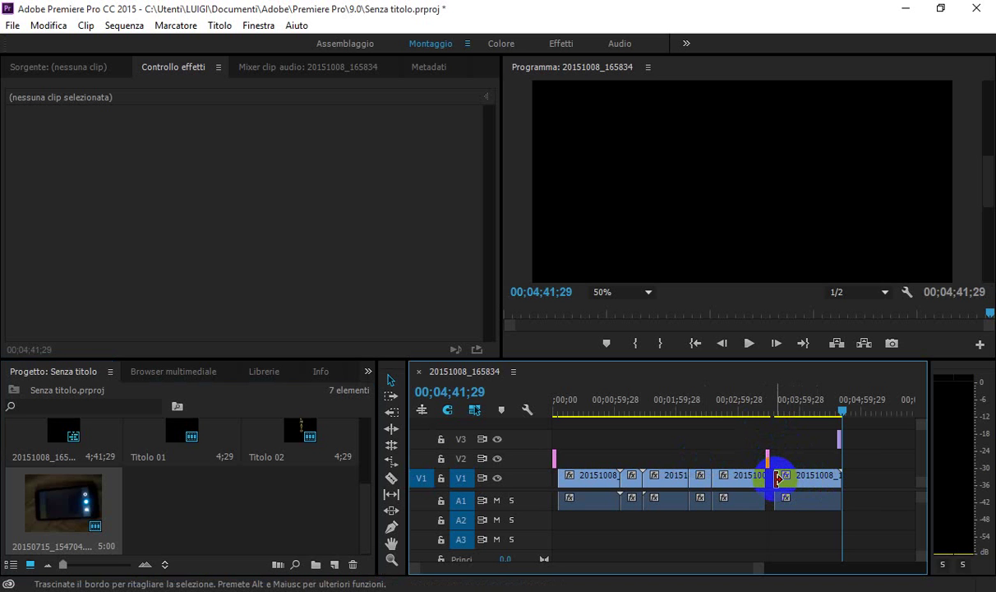
left_click_drag(778, 480, 773, 481)
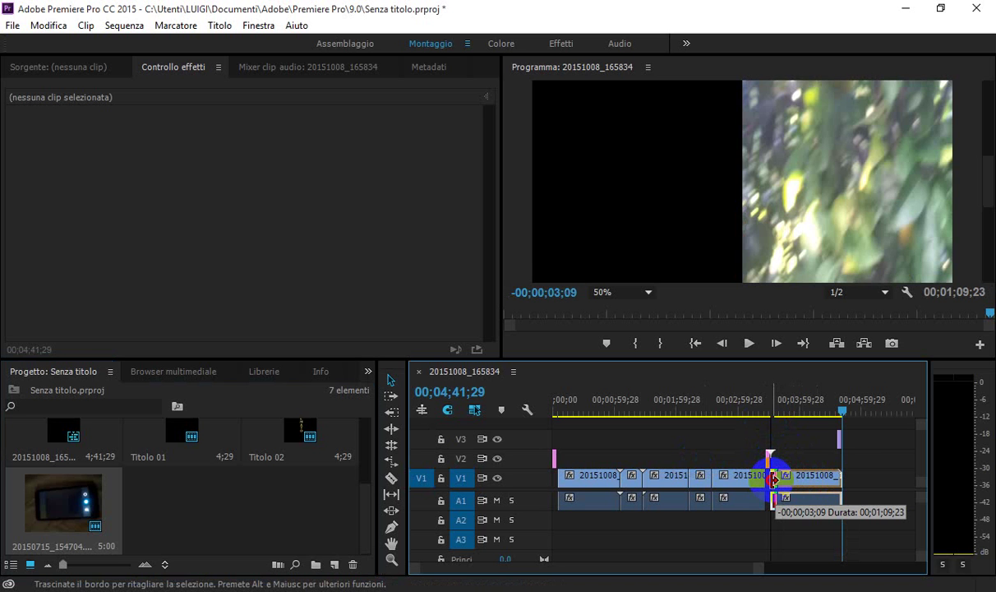
left_click_drag(774, 481, 774, 482)
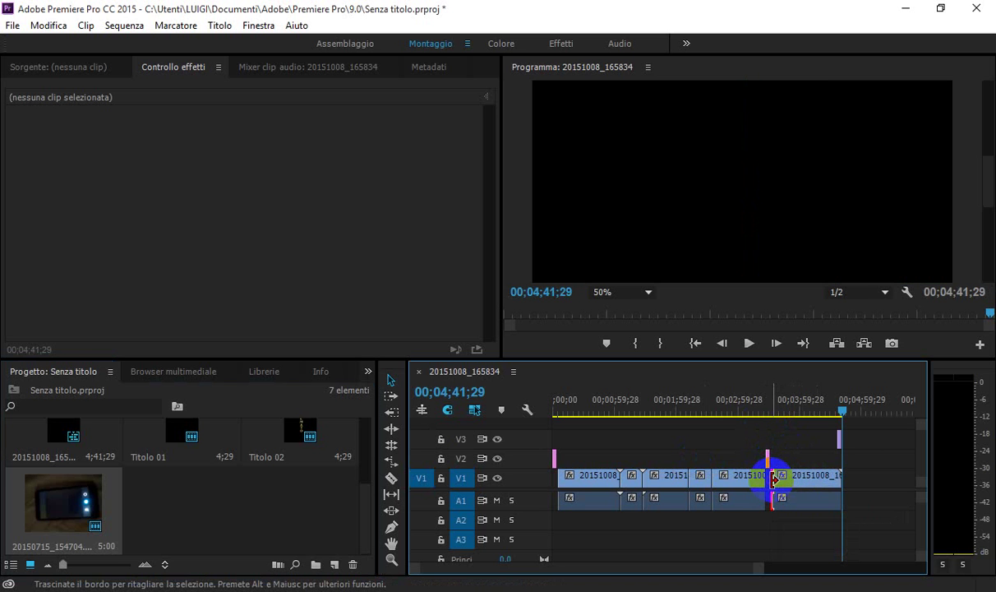
left_click(762, 484)
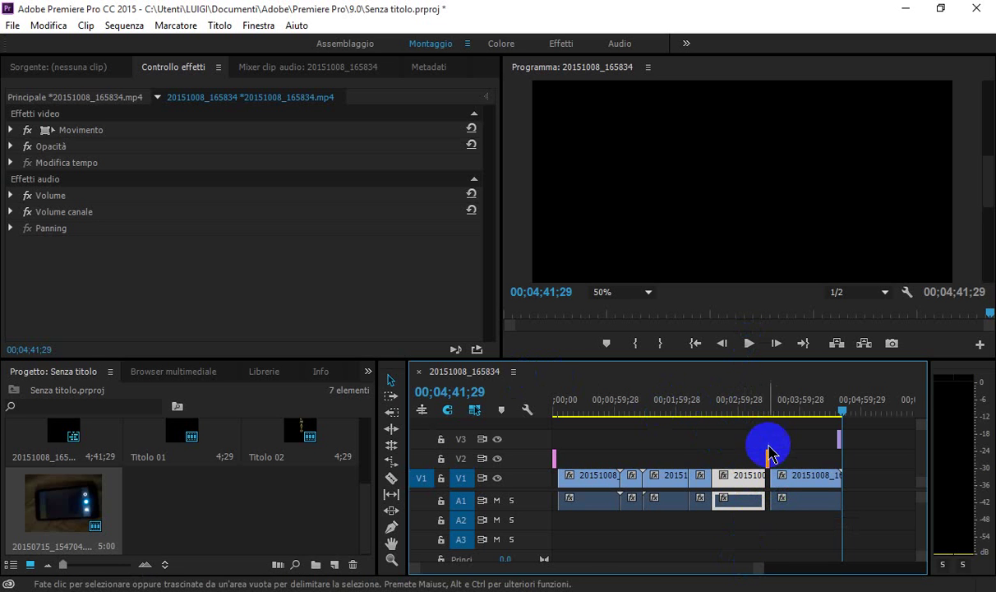
Play from about 00;03;24;26, then delete the 20150715_154704.jpg photo clip from V2 with Cancella.
left_click_drag(845, 415, 769, 421)
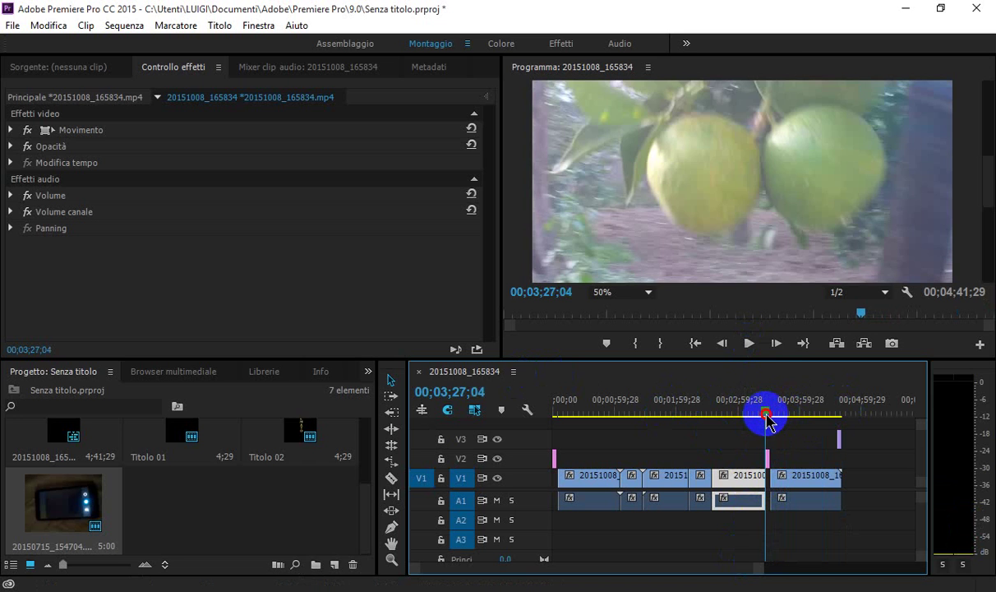
left_click(749, 344)
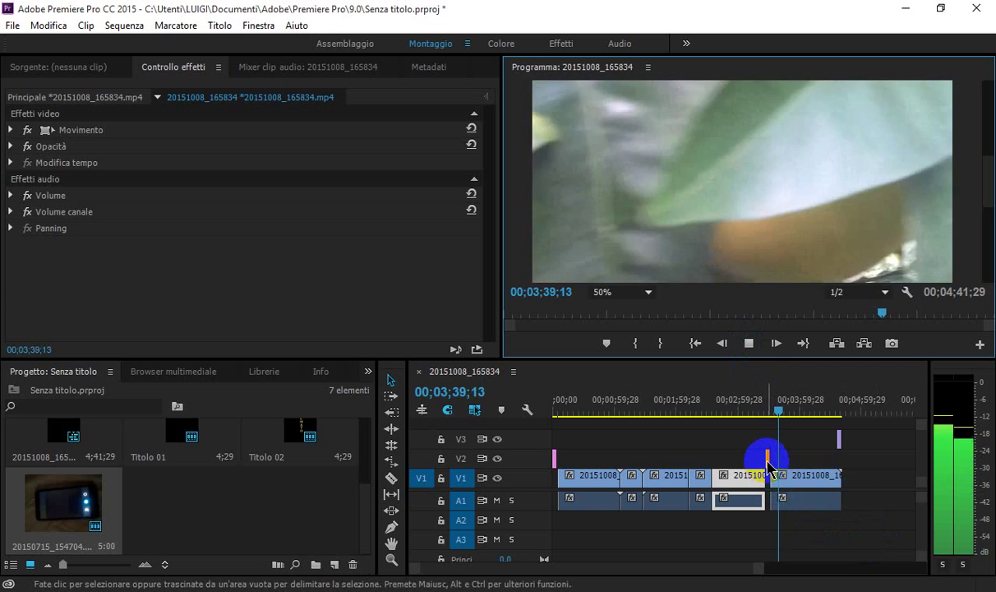
left_click(768, 465)
right_click(770, 467)
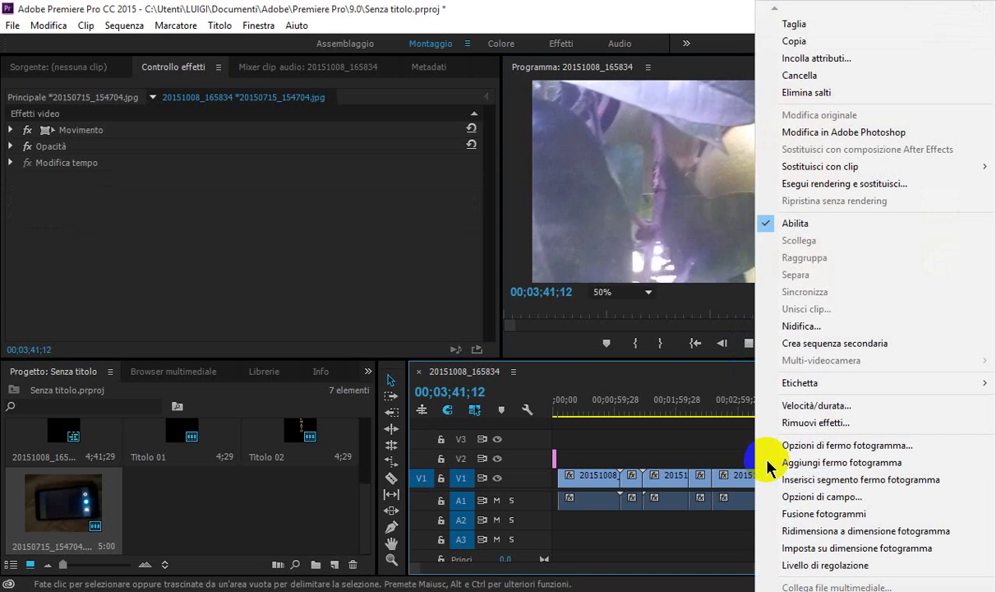
left_click(802, 76)
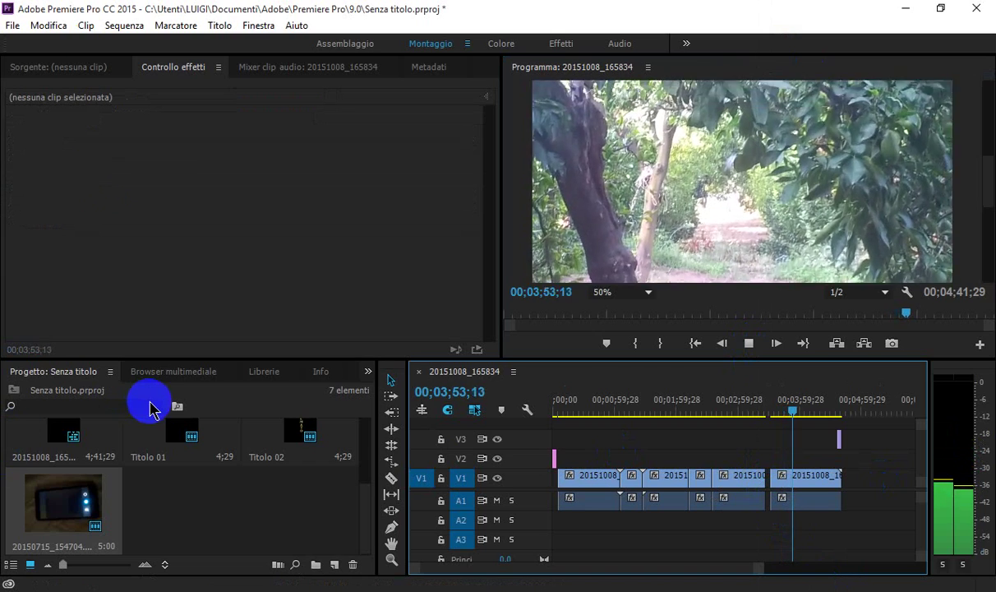
Import the beach picture sfondo41.jpg from Desktop > cartella foto into the project.
left_click(12, 25)
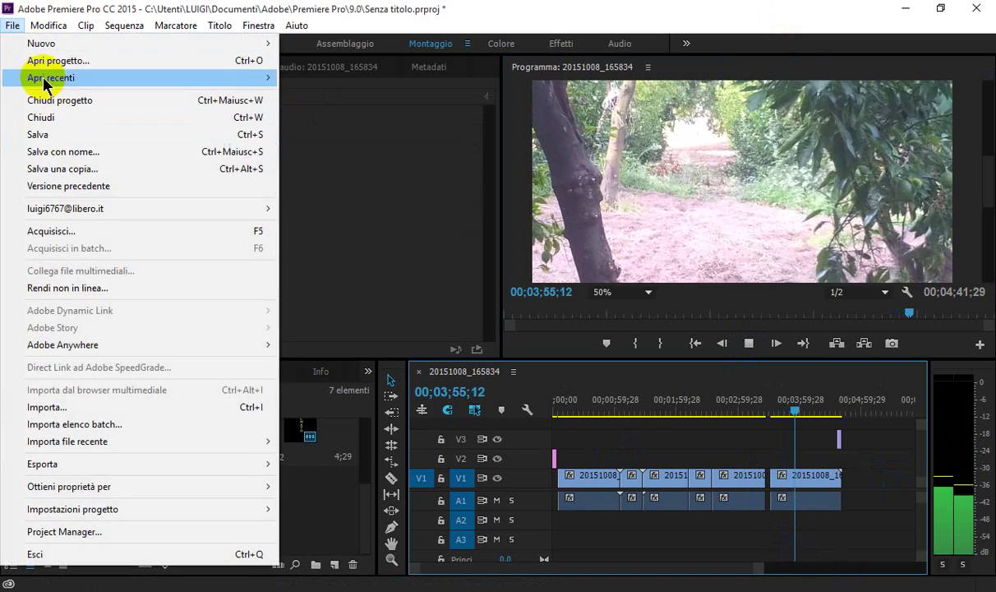
left_click(56, 411)
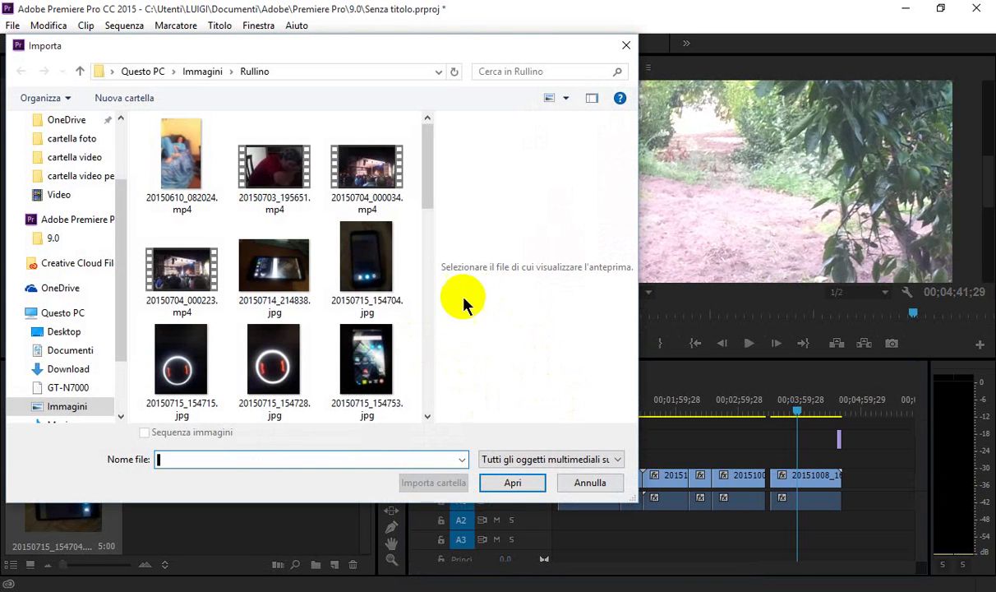
mouse_move(427, 164)
left_mouse_down()
mouse_move(428, 409)
mouse_move(435, 178)
left_mouse_up()
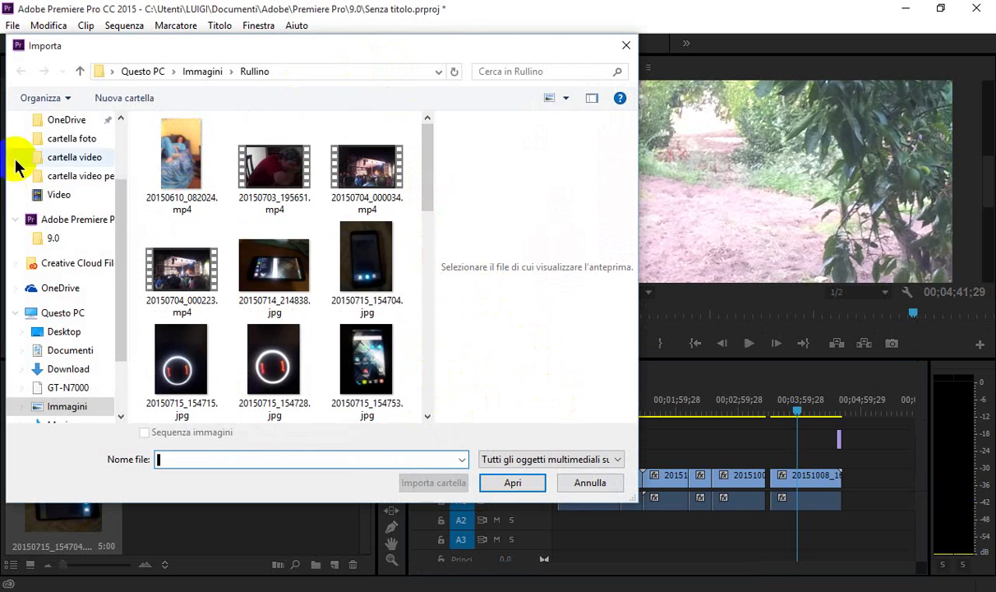
left_click(45, 224)
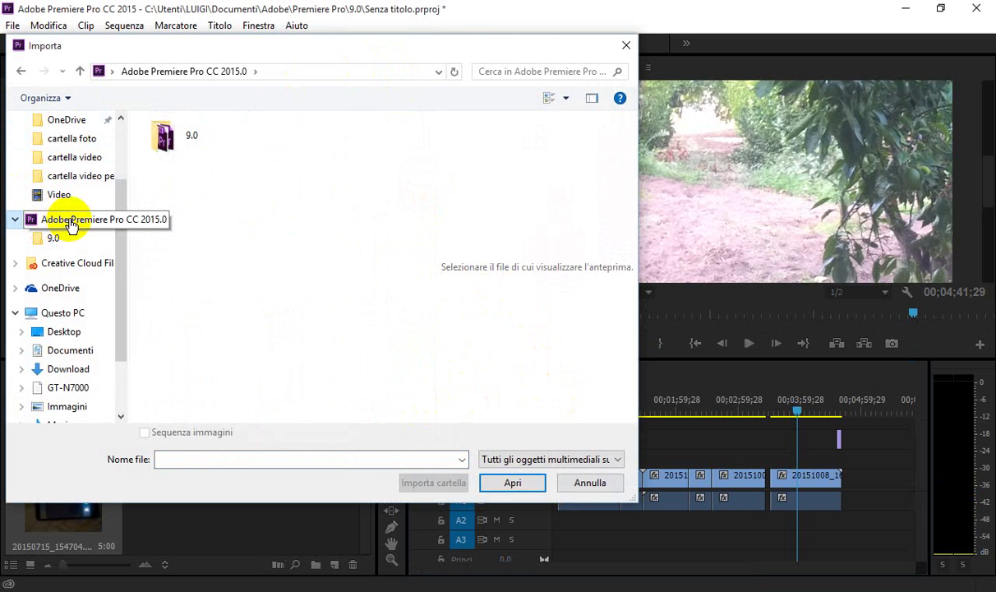
double_click(159, 131)
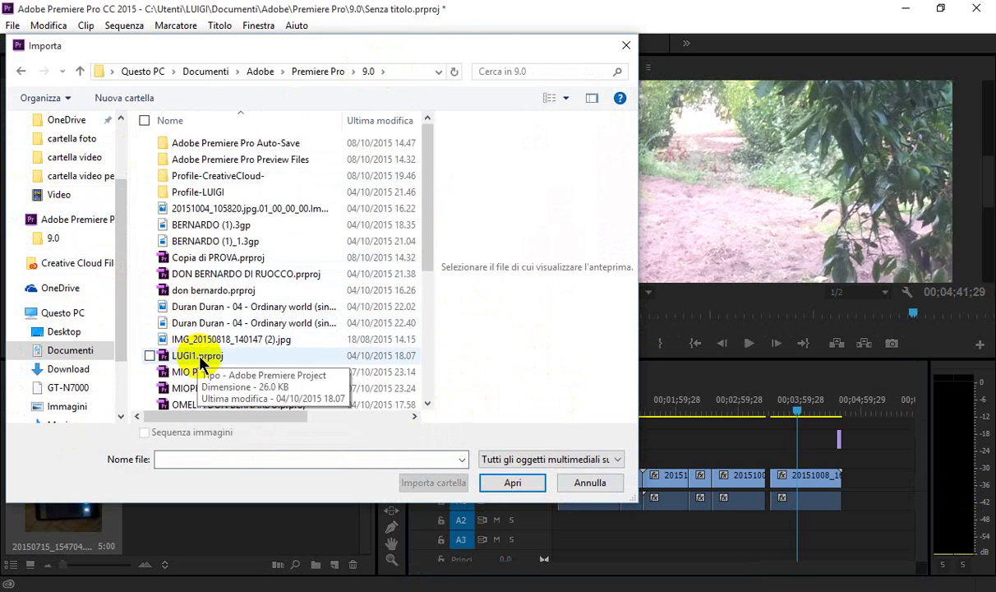
left_click(65, 332)
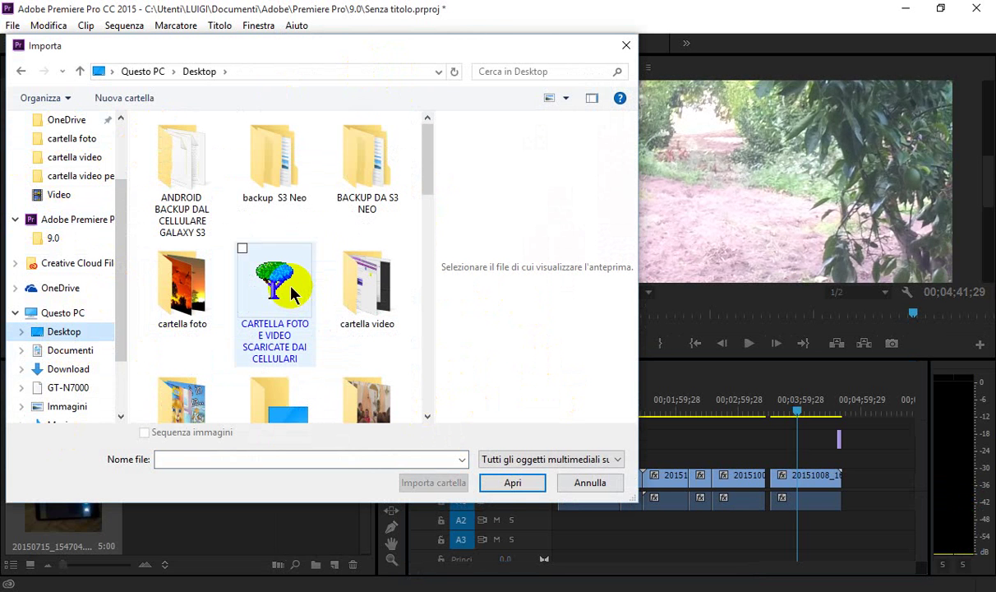
double_click(182, 283)
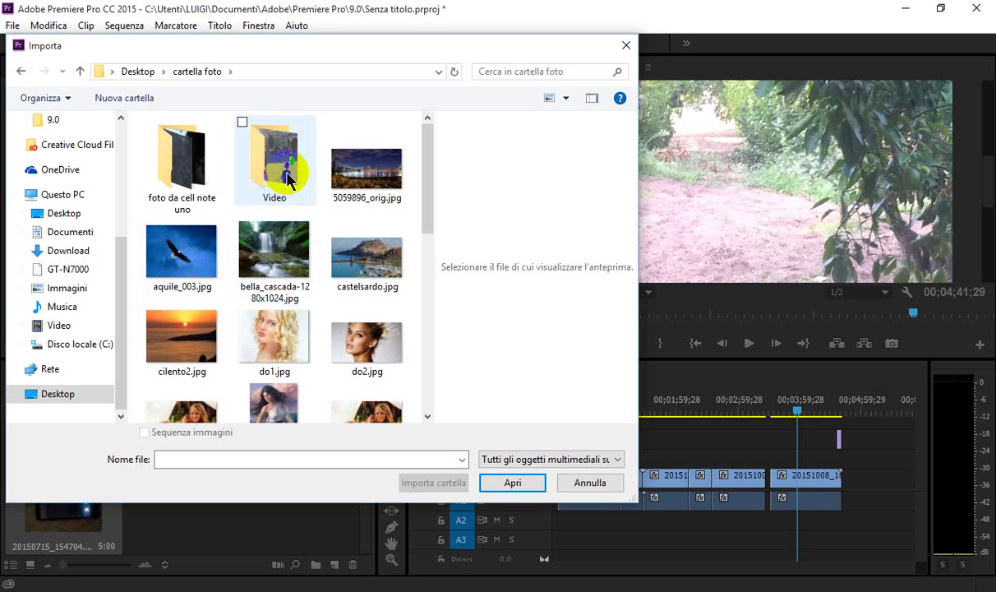
scroll(278, 240, "down", 3)
scroll(281, 244, "down", 3)
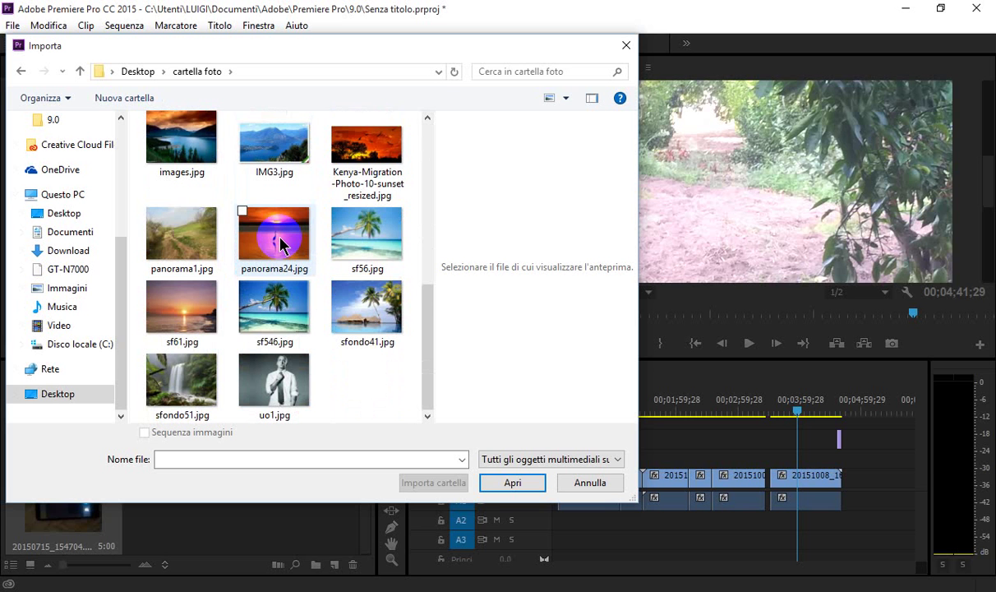
left_click(364, 304)
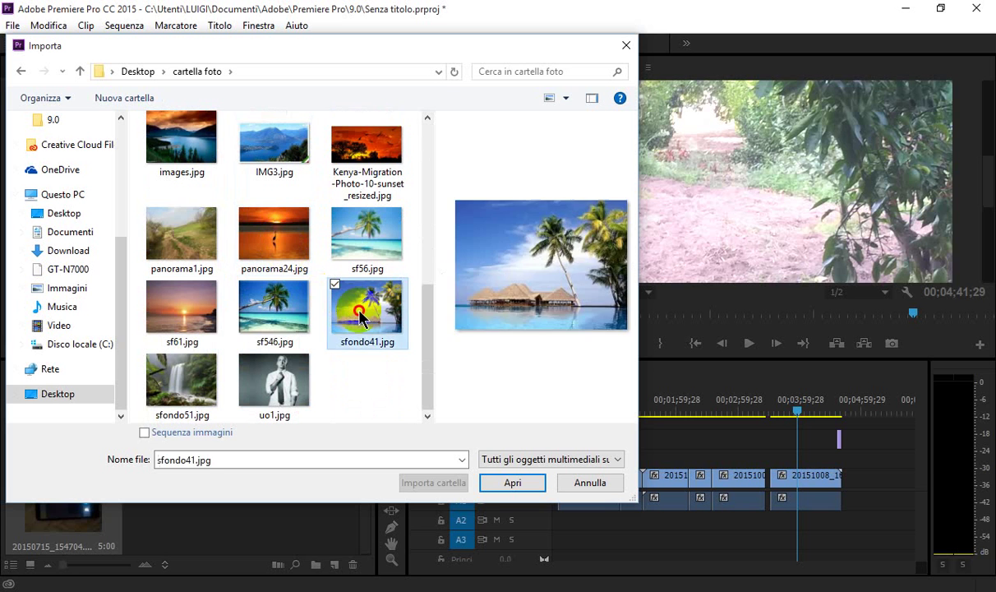
double_click(361, 316)
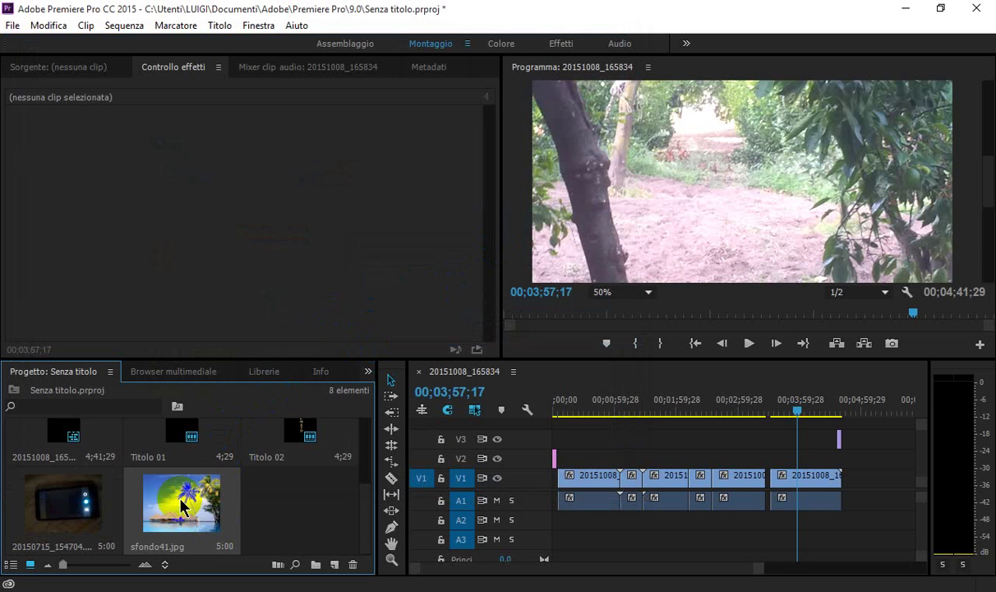
Place sfondo41.jpg on V2, preview from about 3:27, and select the new clip.
left_click_drag(169, 503, 767, 459)
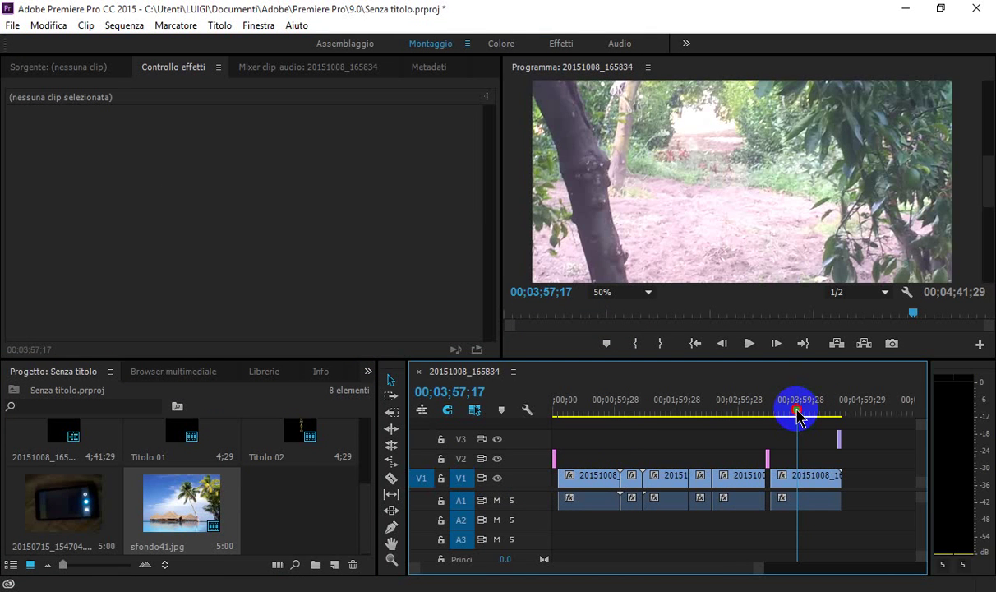
left_click_drag(800, 413, 766, 419)
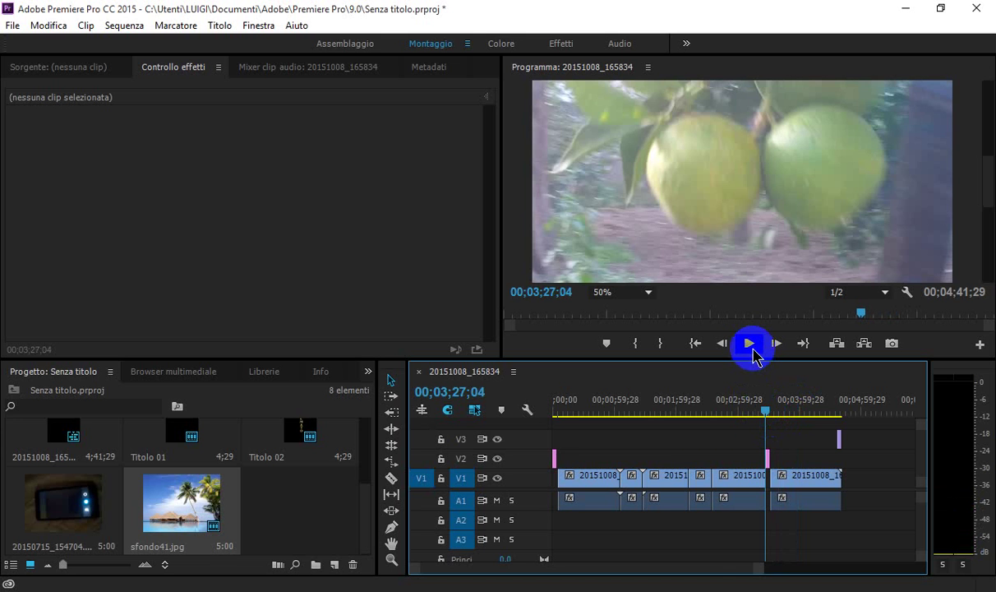
left_click(750, 345)
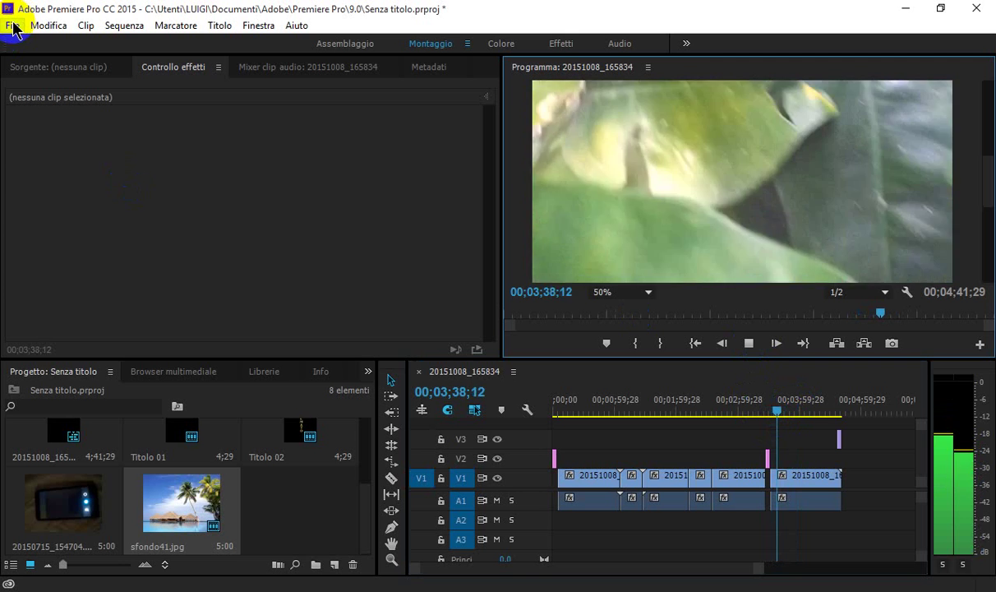
left_click(213, 212)
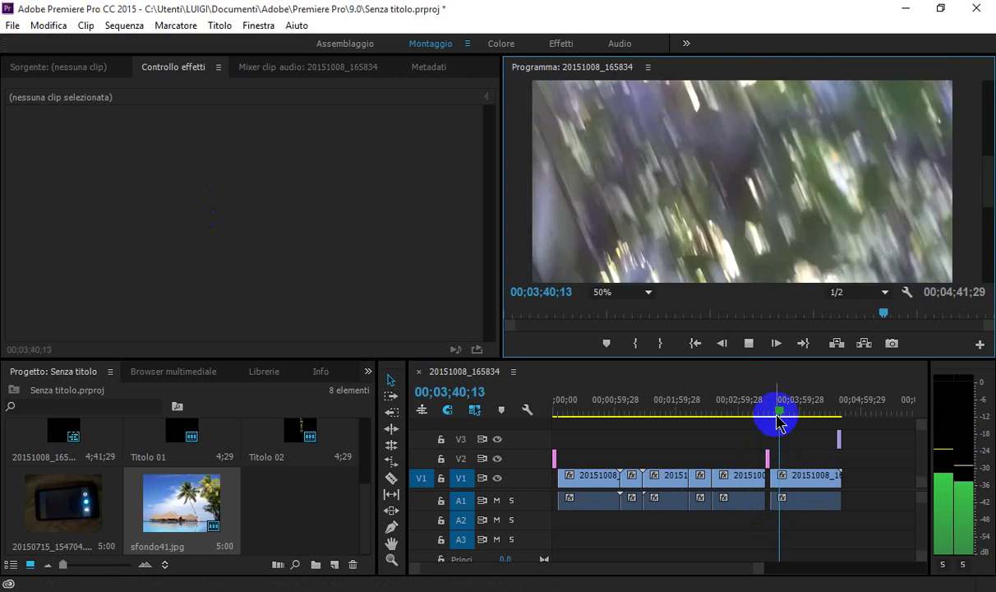
left_click(749, 344)
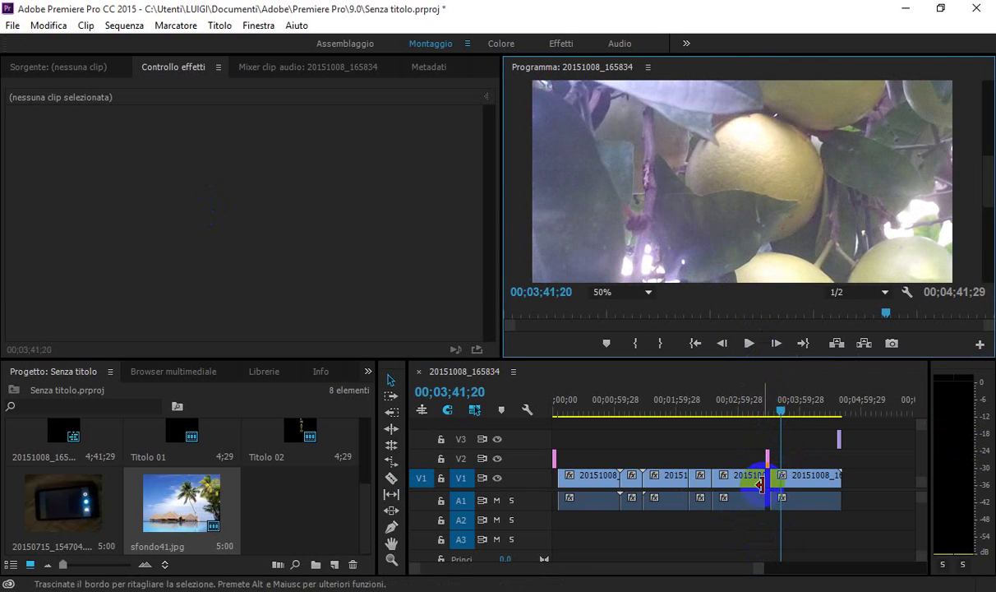
left_click(769, 460)
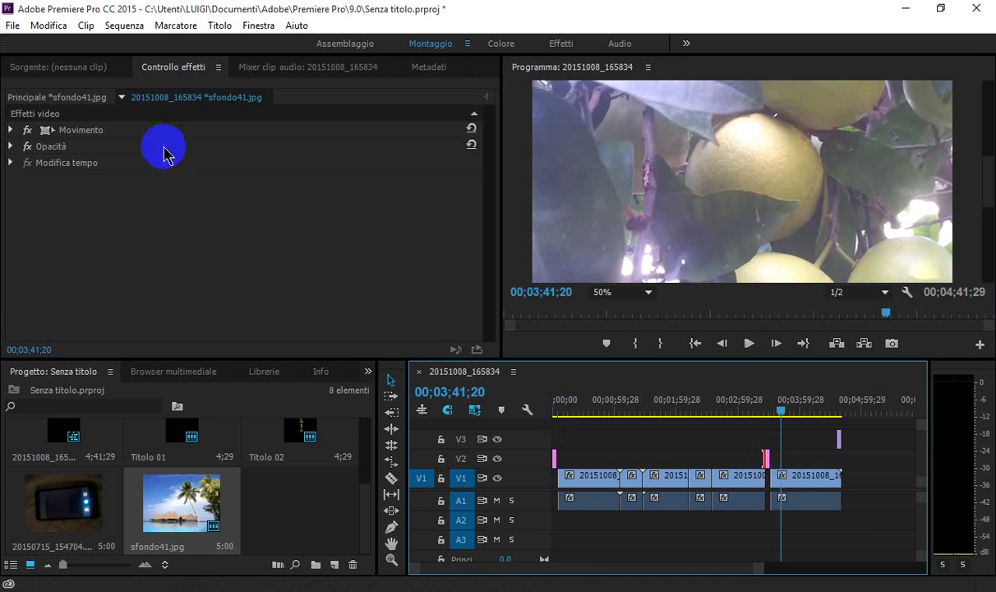
Export the frame at 00;03;41;20 as a still with Importa nel progetto kept on.
left_click(892, 343)
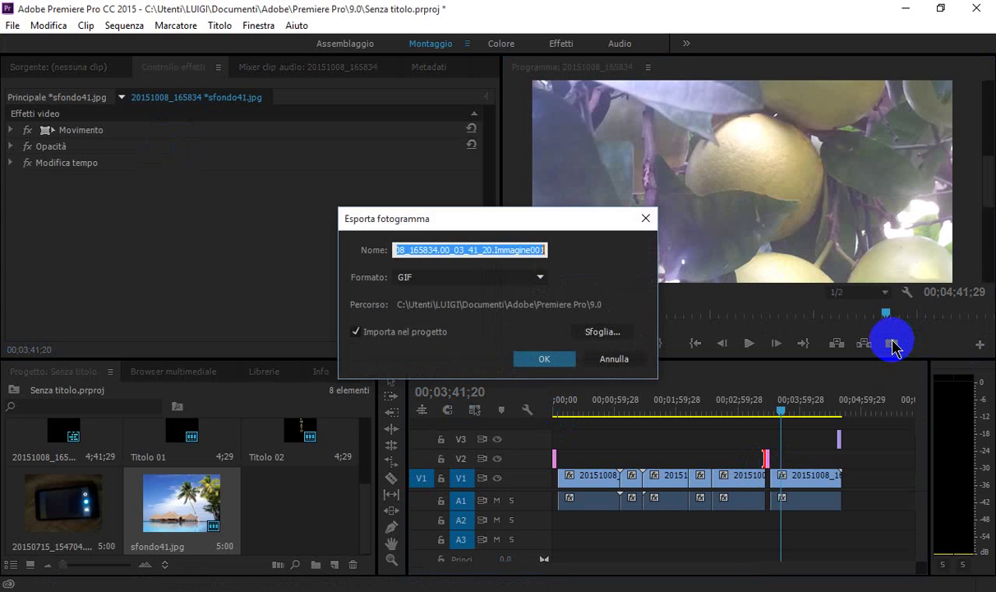
left_click(549, 359)
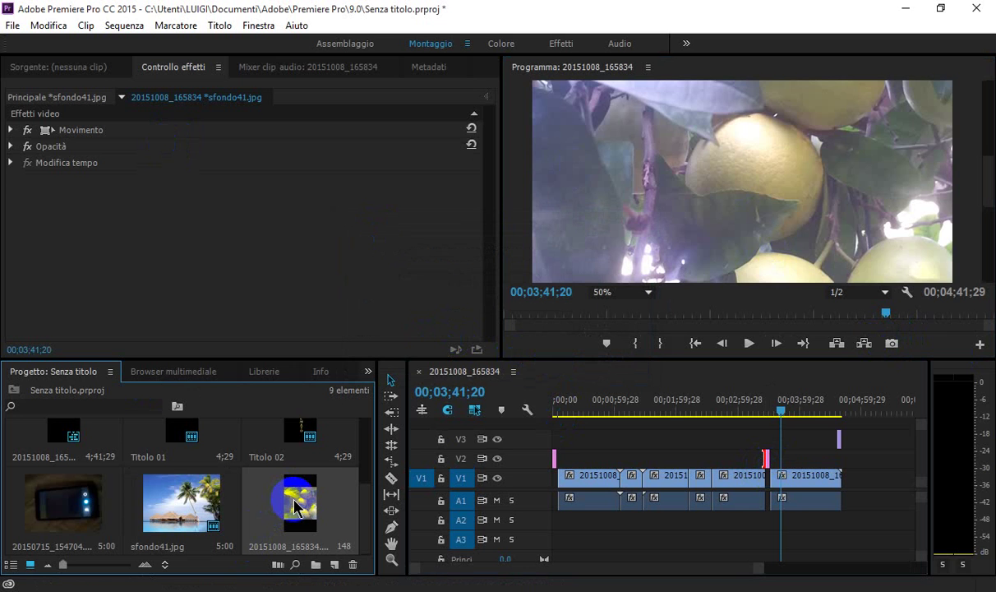
Place the exported still on V2 near two minutes and play from about 2:06 to check it.
mouse_move(296, 507)
left_mouse_down()
mouse_move(783, 446)
mouse_move(686, 457)
left_mouse_up()
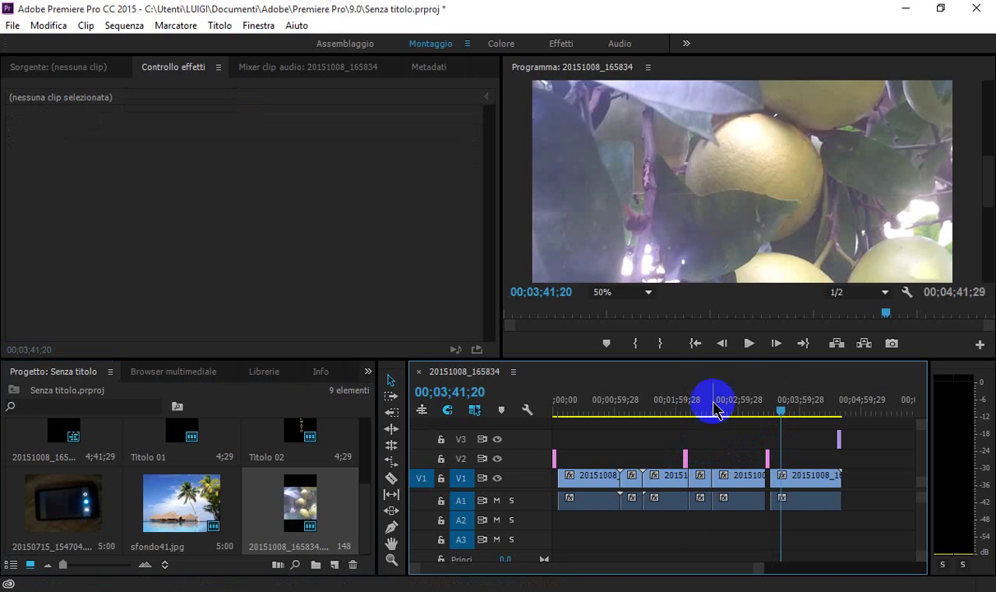
left_click(781, 411)
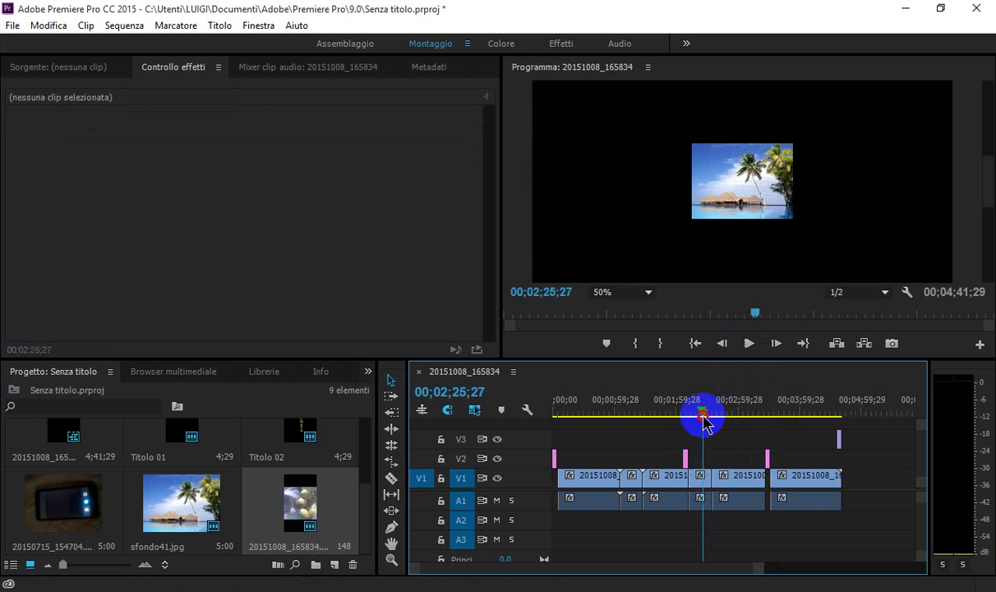
left_click_drag(782, 413, 682, 414)
left_click(750, 344)
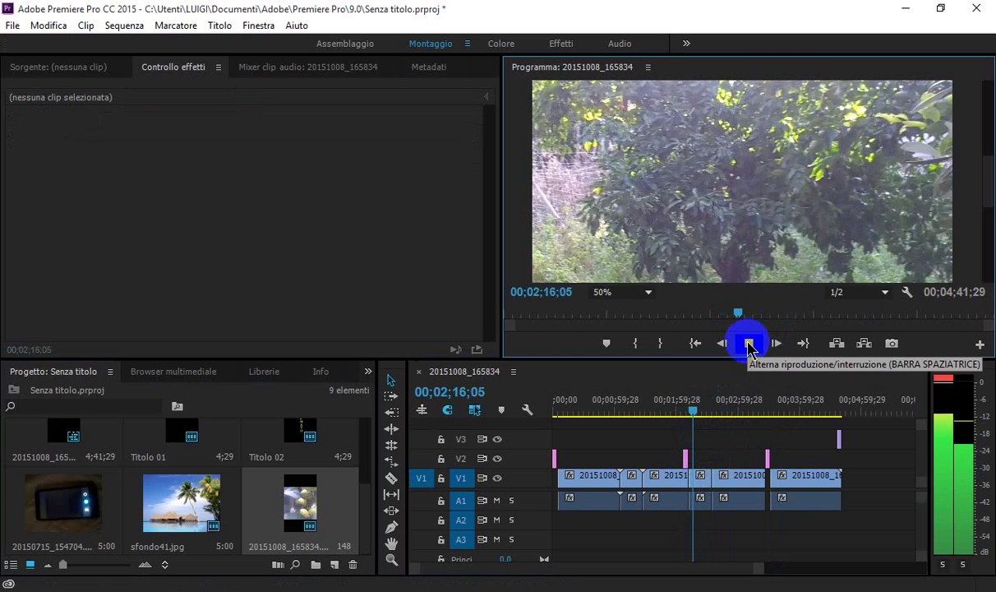
left_click(749, 344)
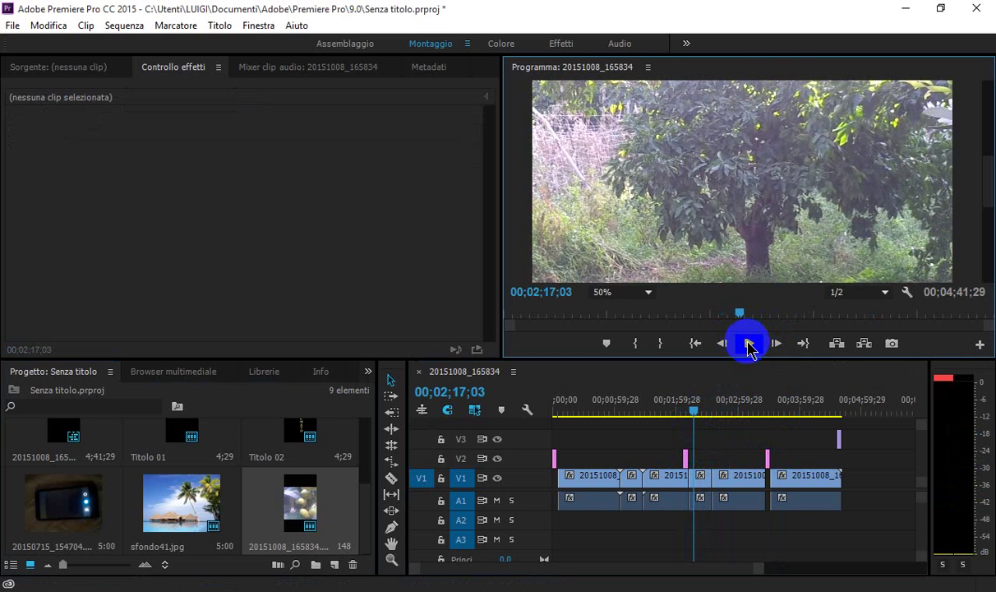
Set the V2 frame still's Opacità to 62.0% in Effect Controls.
left_click(685, 457)
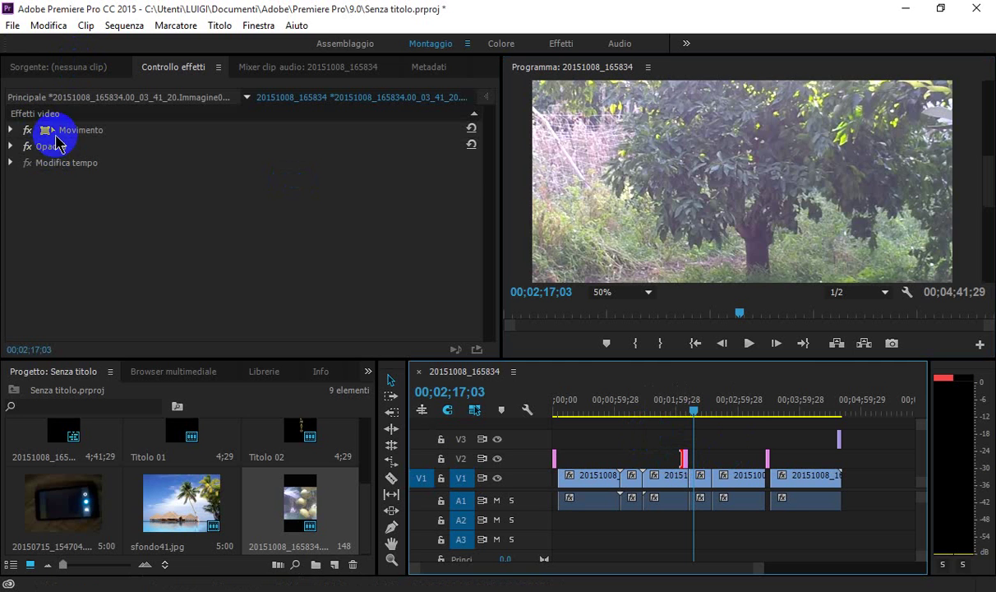
left_click(10, 147)
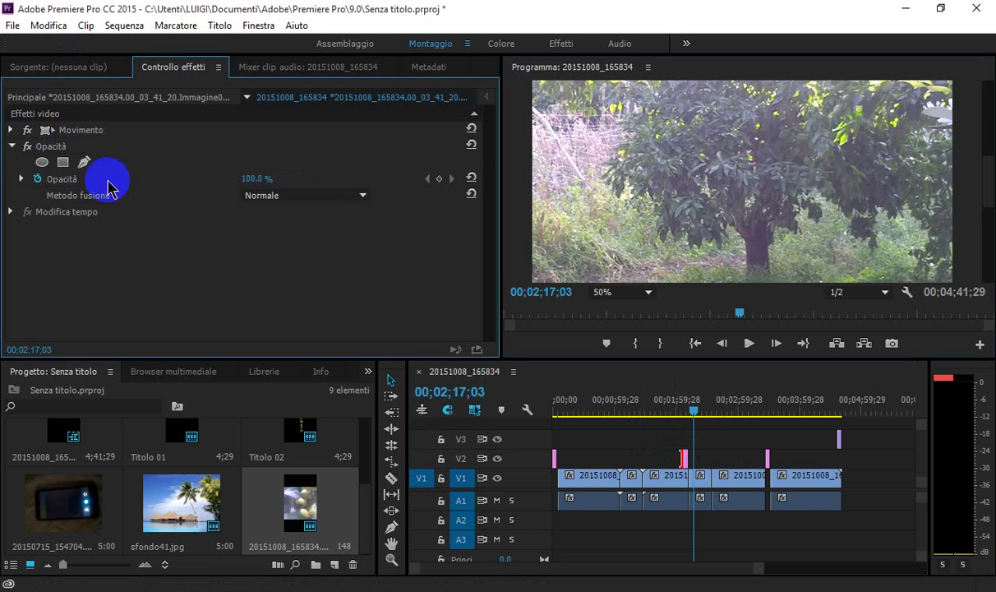
left_click_drag(257, 179, 173, 179)
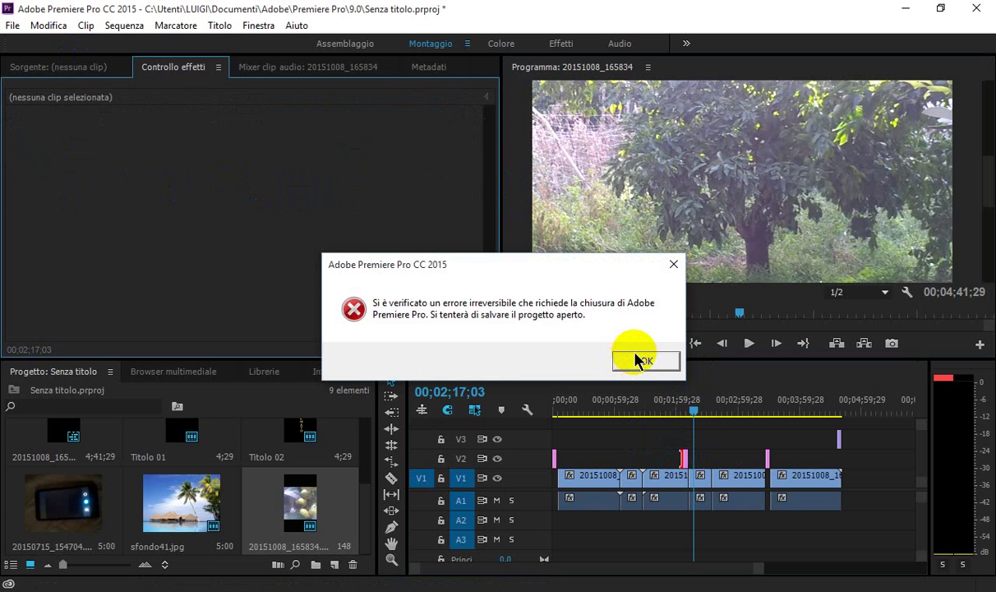
Dismiss the fatal error with OK so Premiere saves Senza titolo~recover.prproj.
left_click(635, 356)
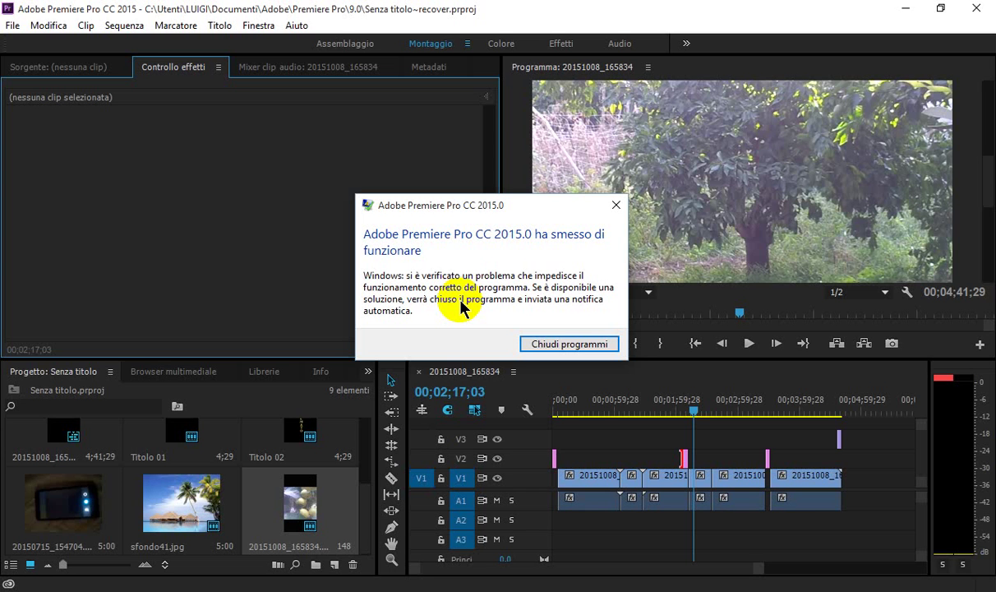
Choose 'Chiudi programmi' in the Windows crash dialog to close the crashed Premiere Pro.
left_click(570, 344)
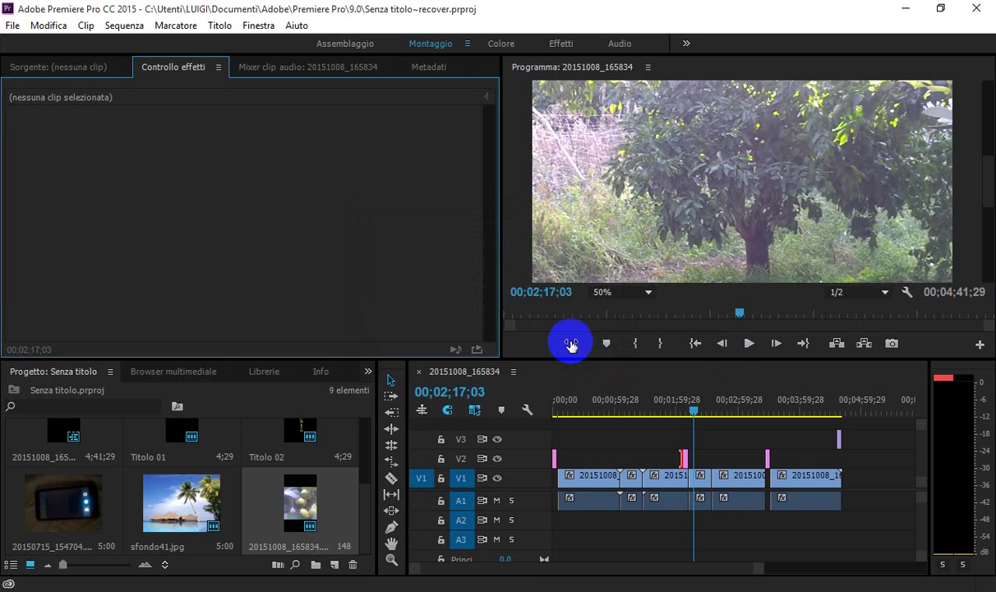